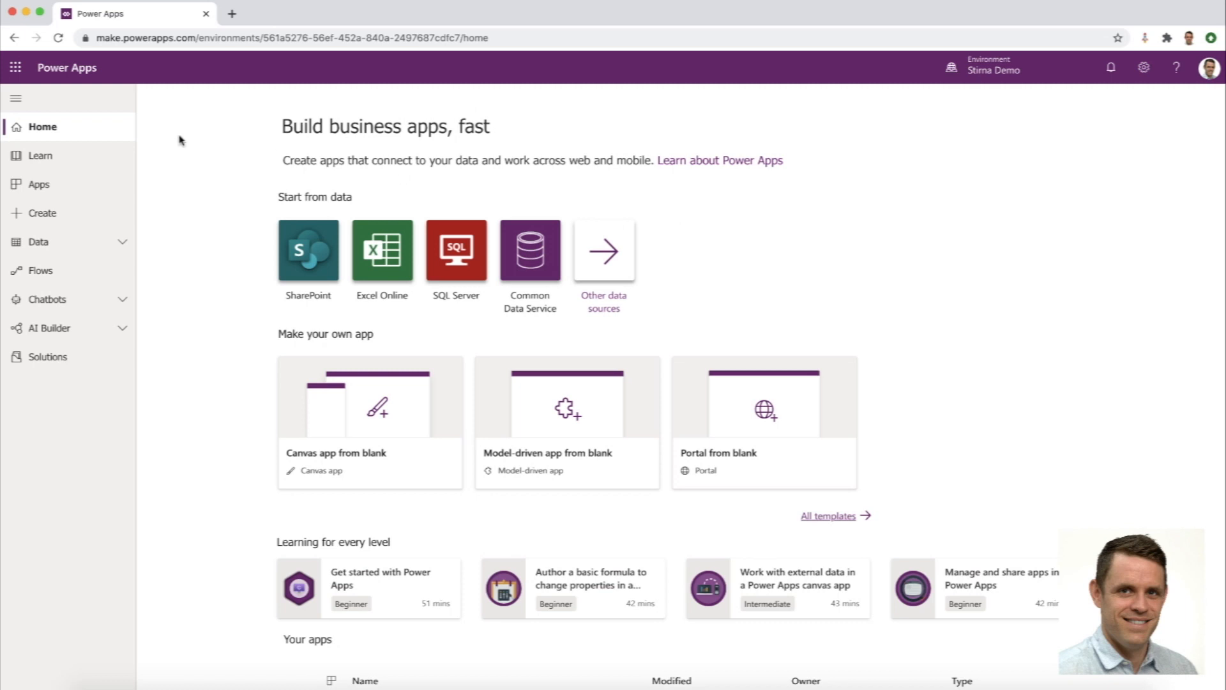
# Start a new automated flow from blank and name it "Notification Email Attachement open".
pyautogui.click(53, 272)
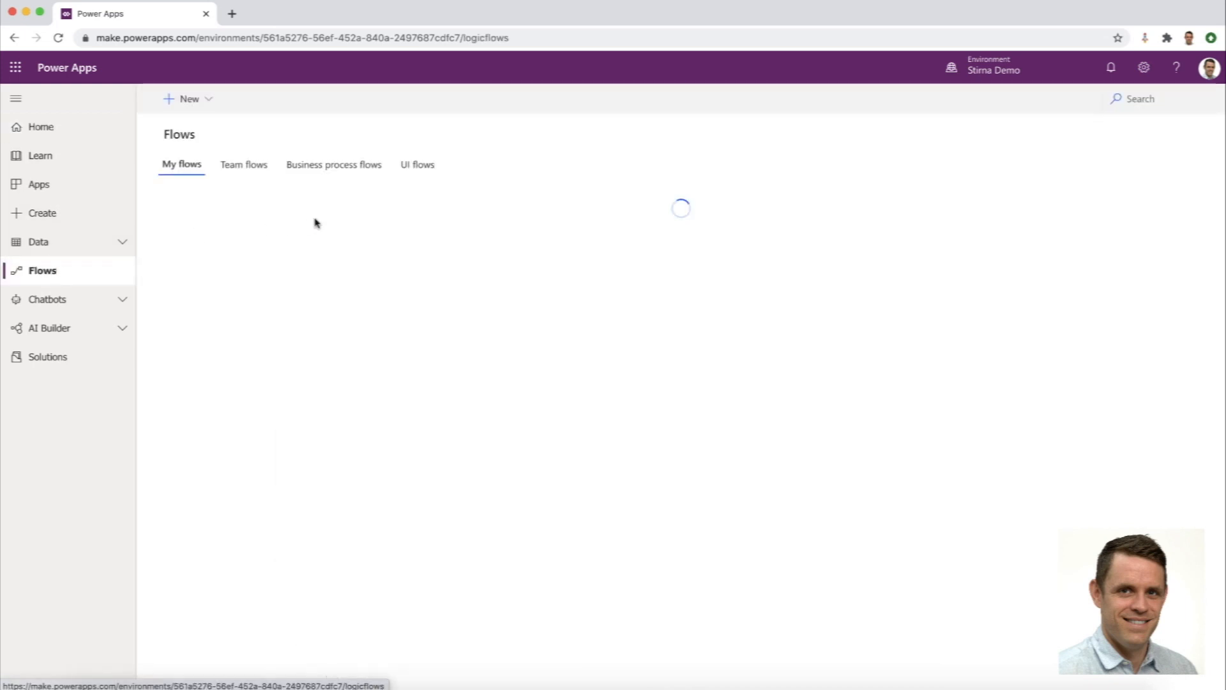
pyautogui.click(195, 100)
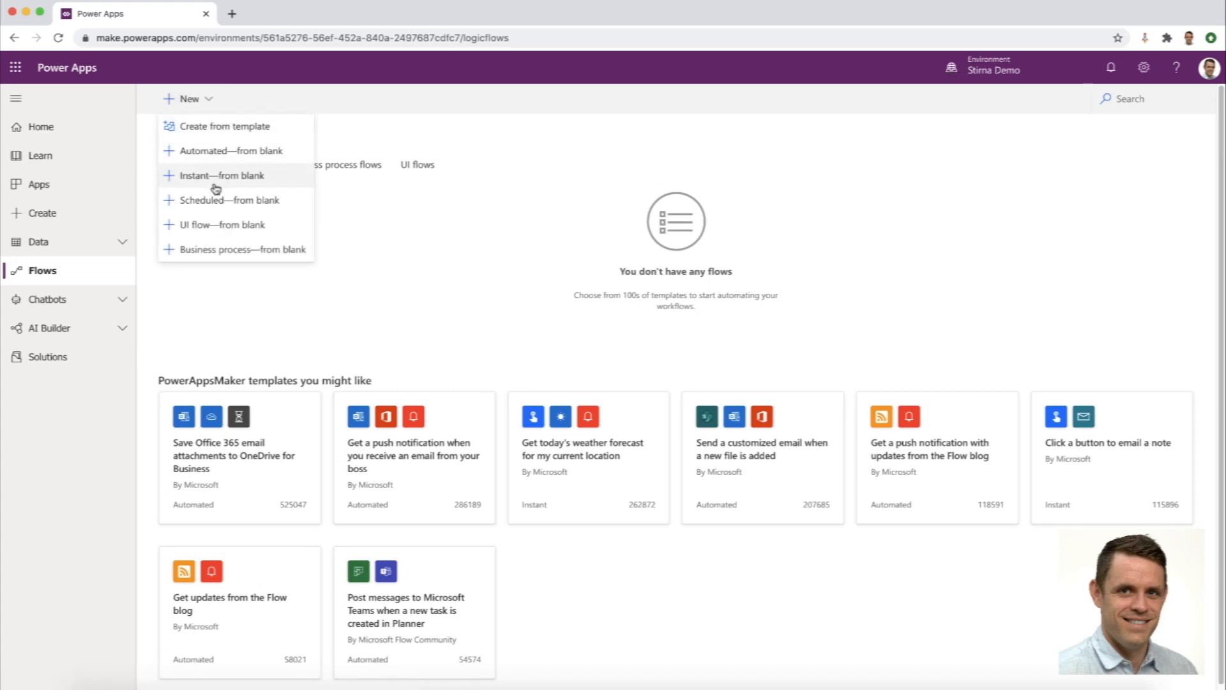
pyautogui.click(215, 153)
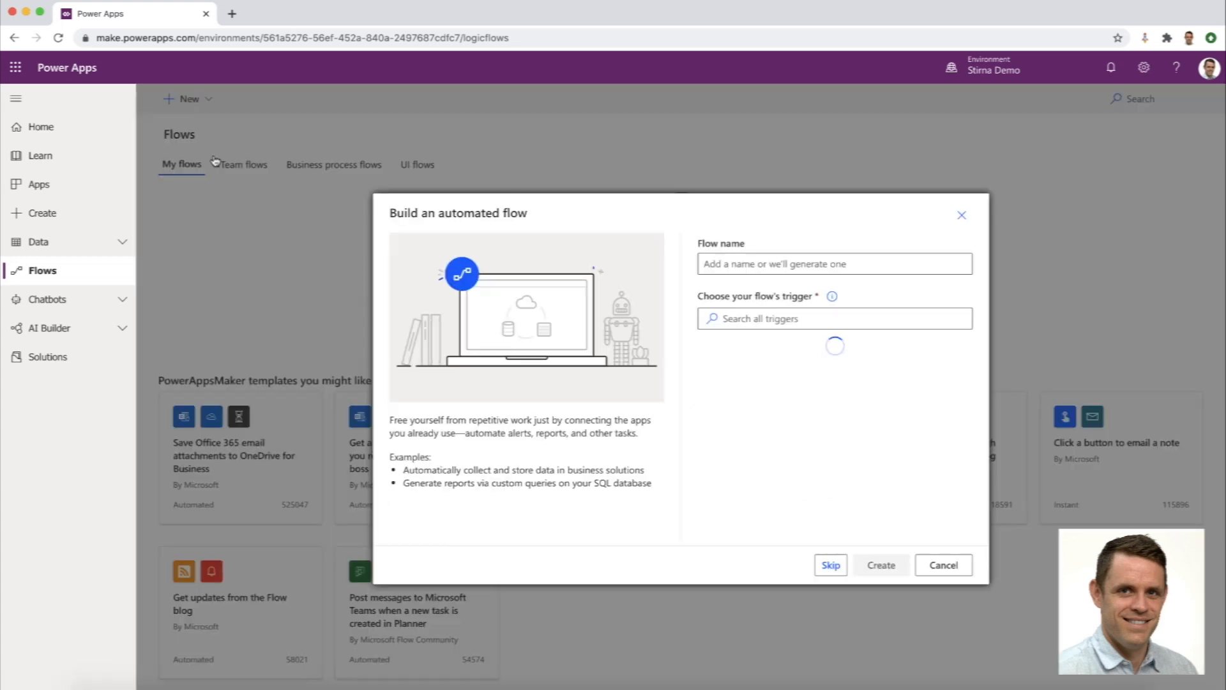
pyautogui.click(763, 268)
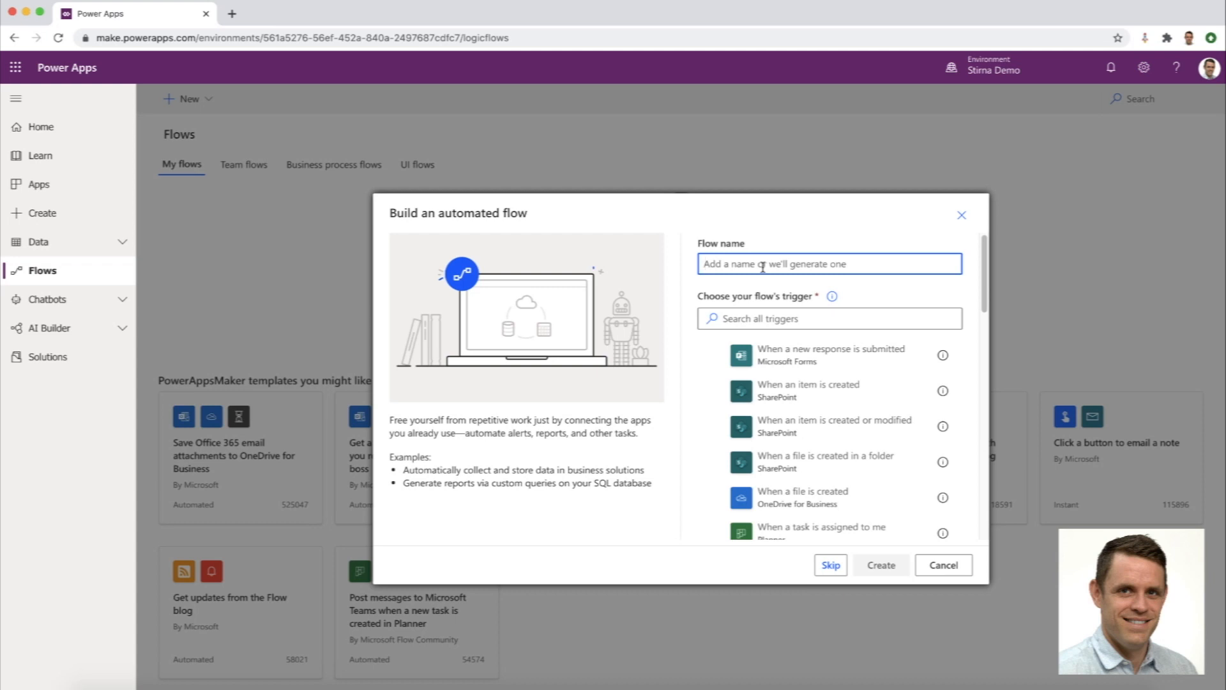
pyautogui.write('Notification Email Attachement open')
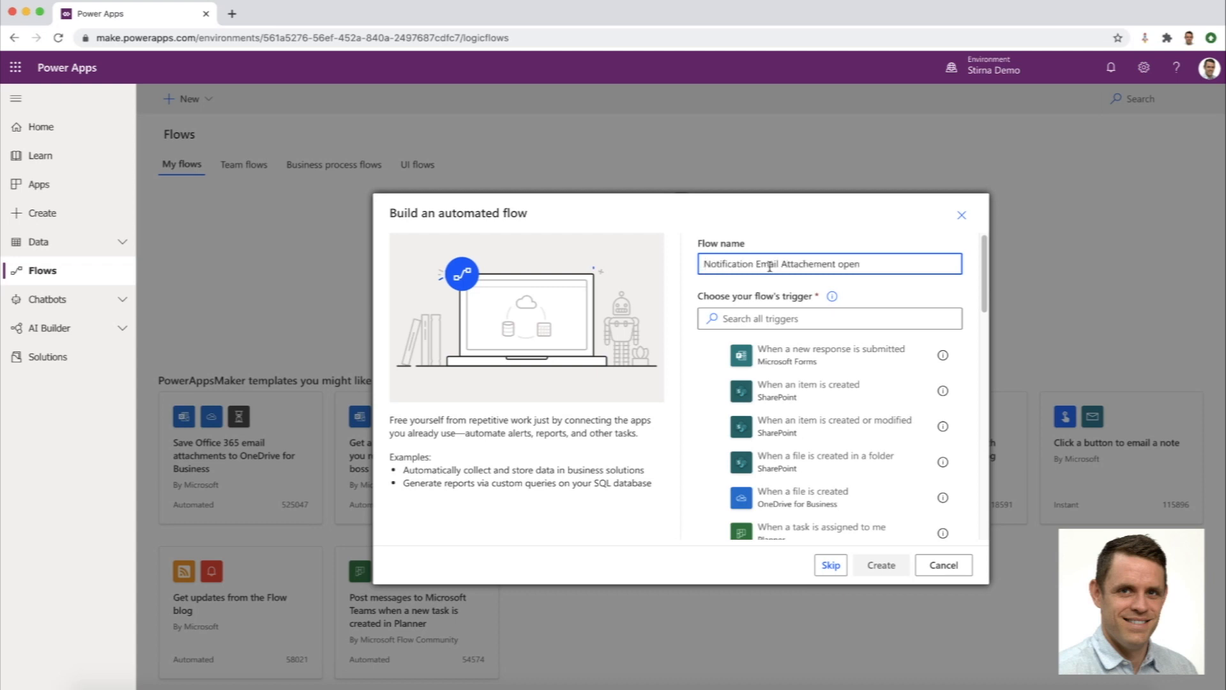
# Choose the Common Data Service trigger "When a record is updated" and create the flow.
pyautogui.click(778, 318)
pyautogui.write('when a ')
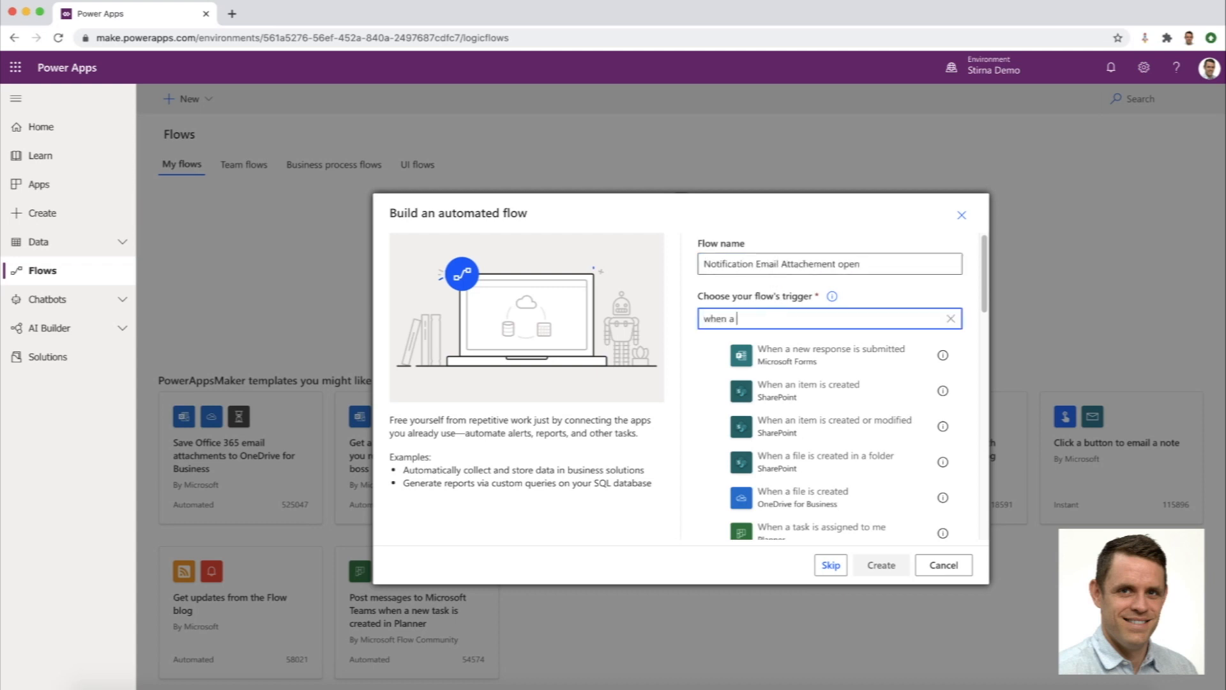
pyautogui.write('record is updated')
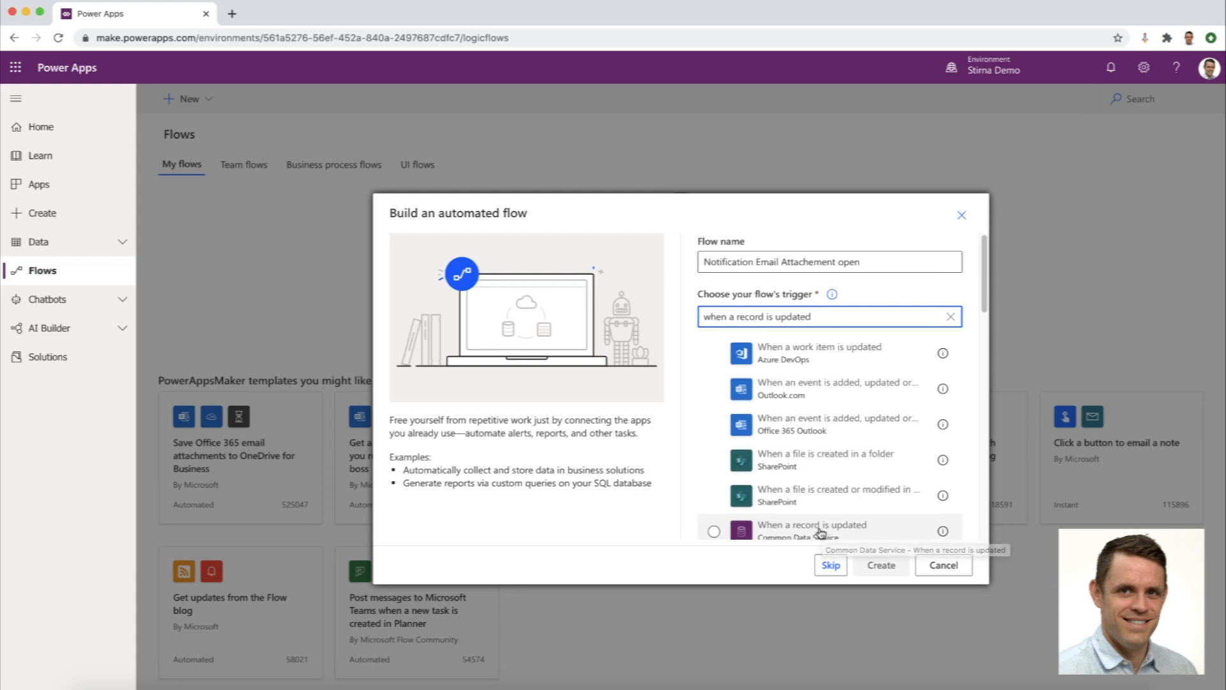
pyautogui.click(822, 534)
pyautogui.click(881, 564)
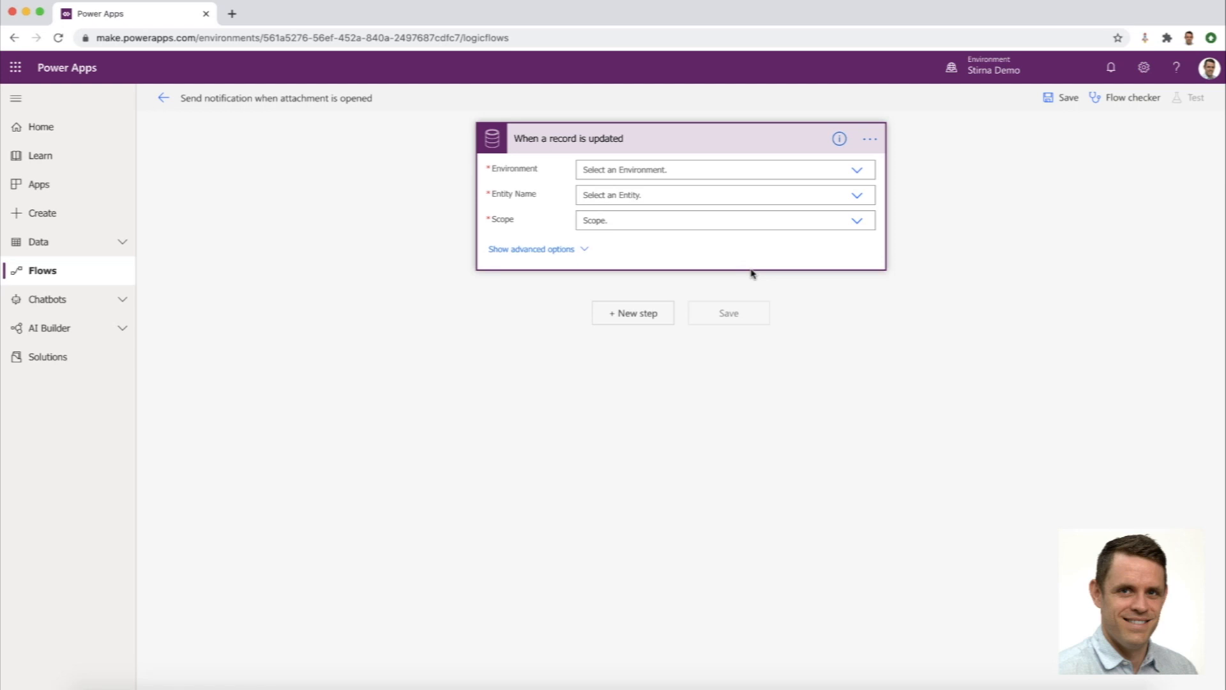
# Set the trigger's environment to (Current) and its entity name to Email Messages.
pyautogui.click(677, 171)
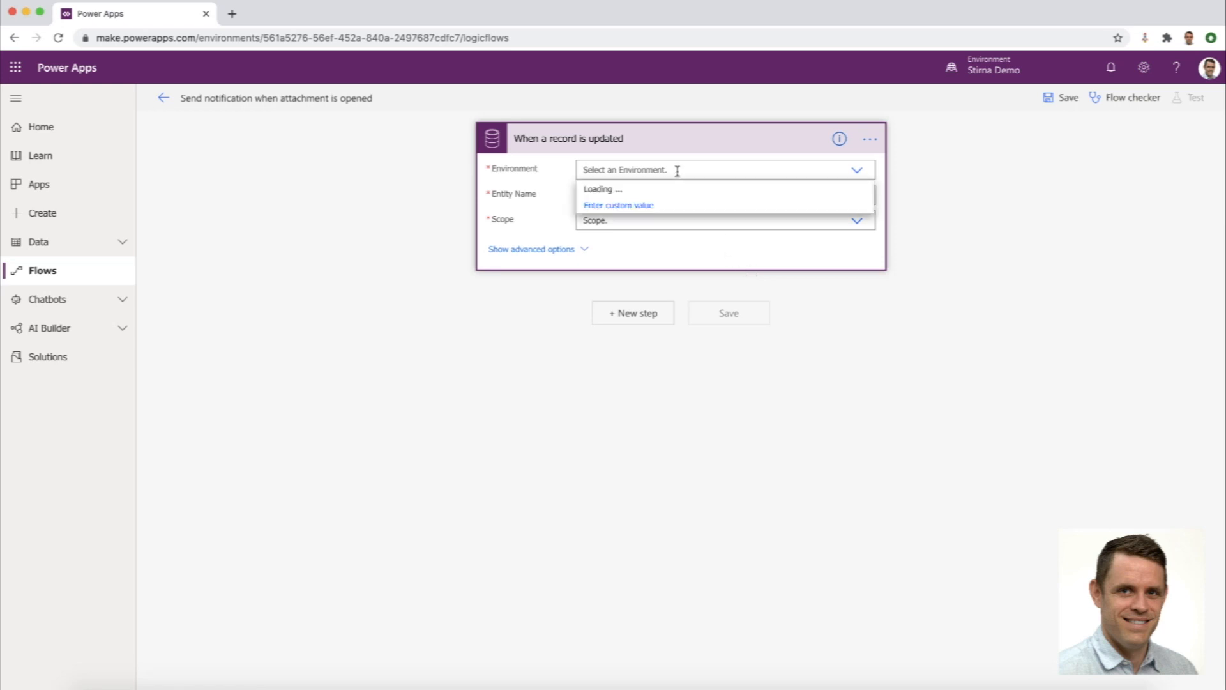
pyautogui.click(660, 190)
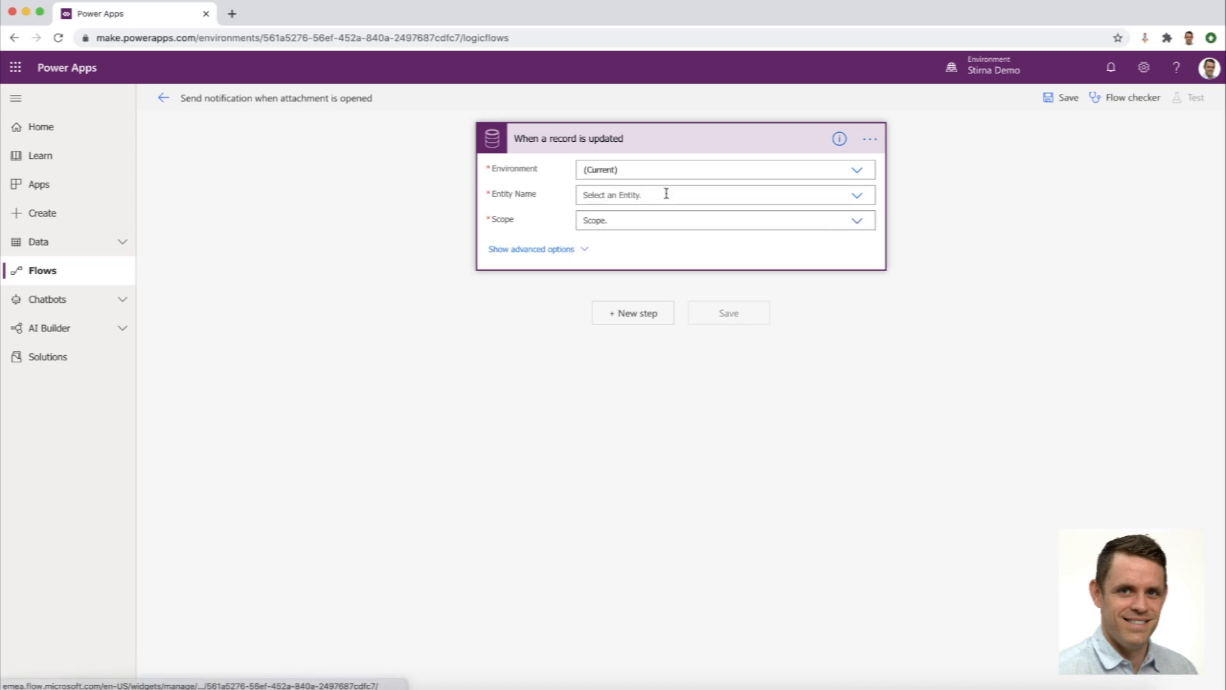
pyautogui.click(680, 196)
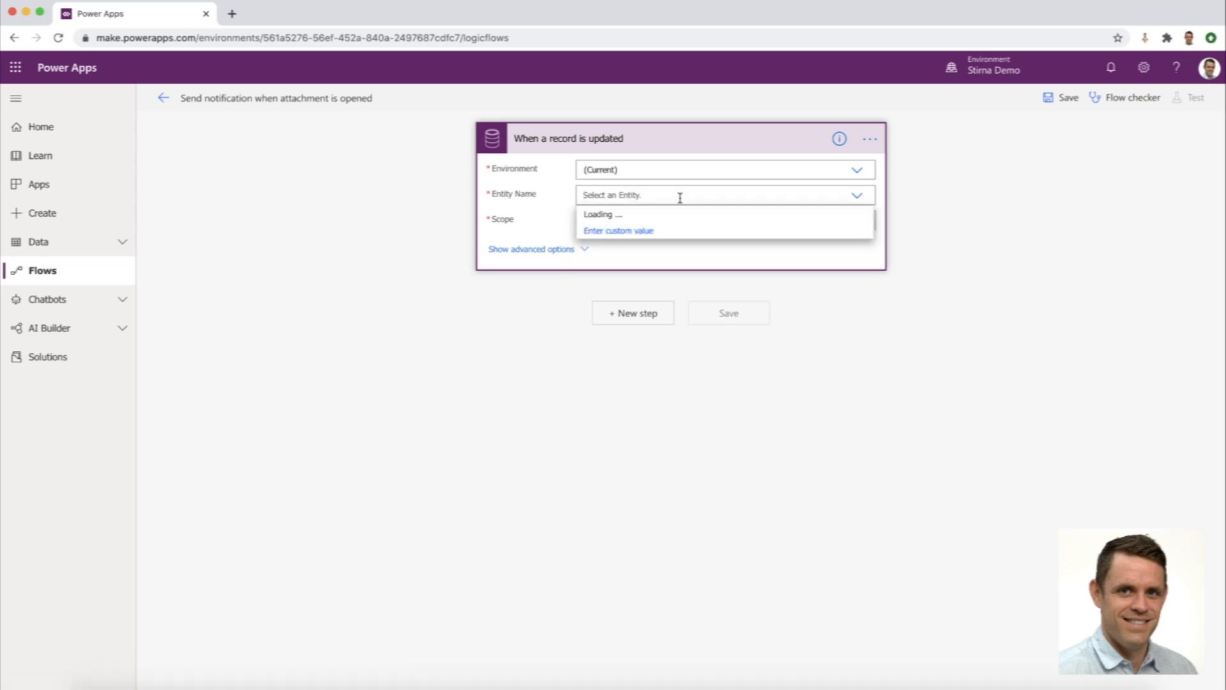
pyautogui.write('ema')
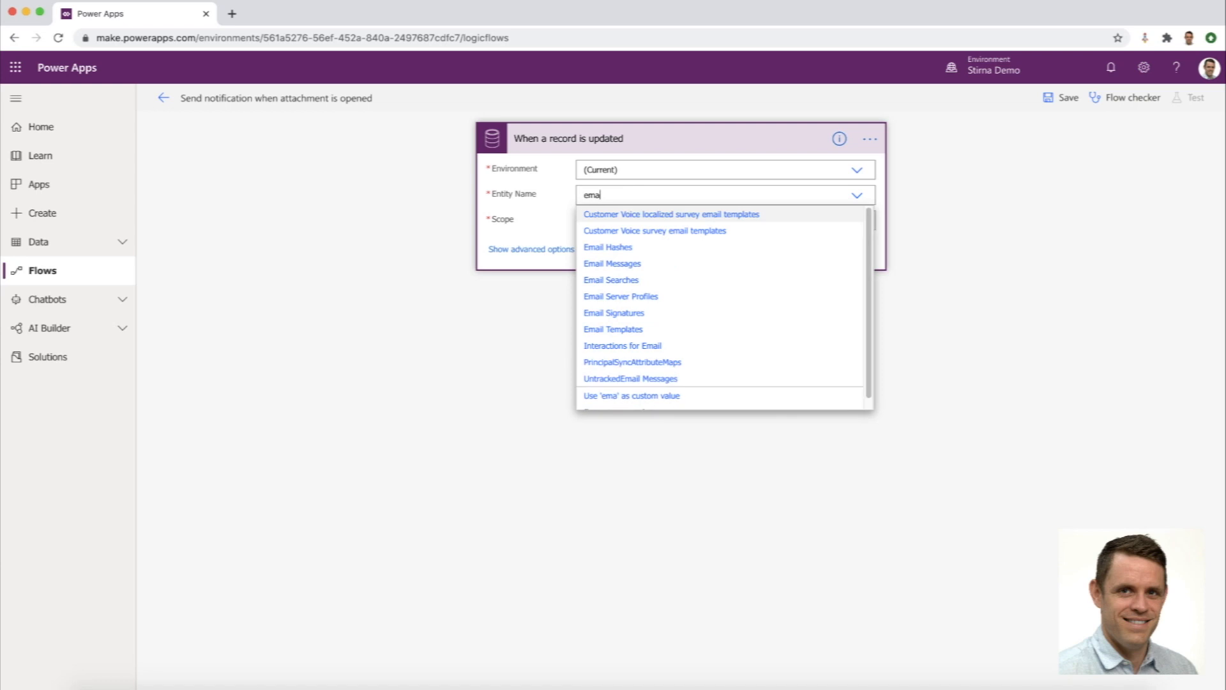
pyautogui.write('il messa')
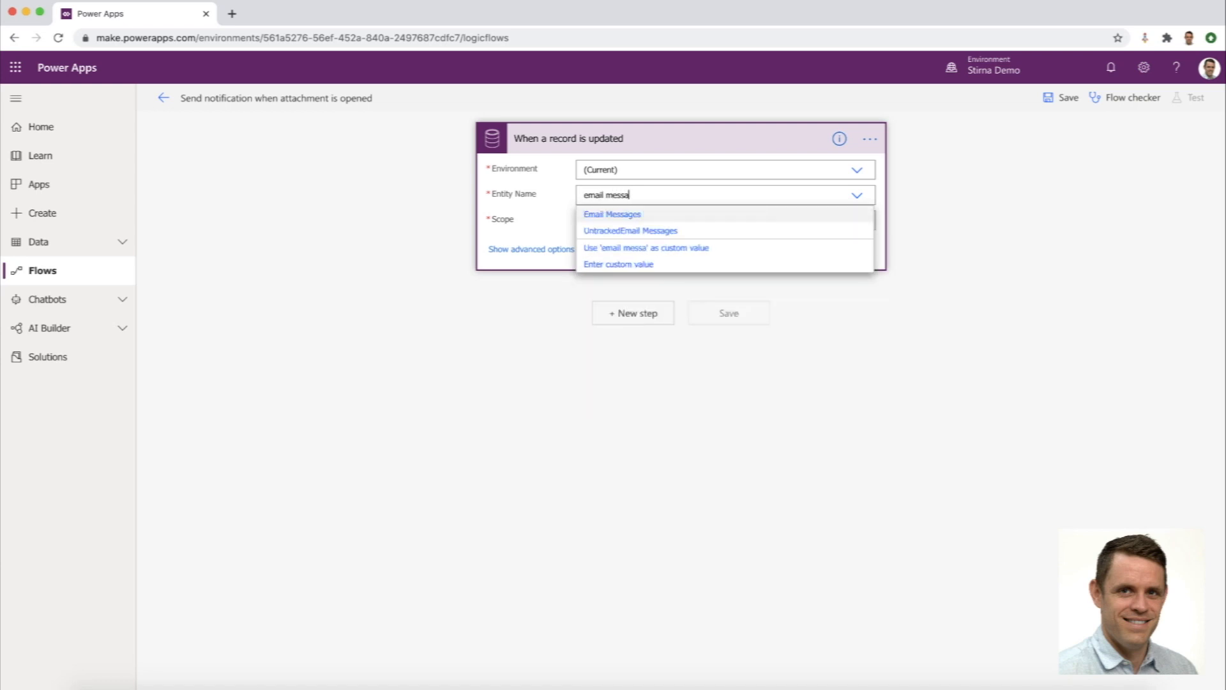
pyautogui.write('ges')
pyautogui.click(658, 214)
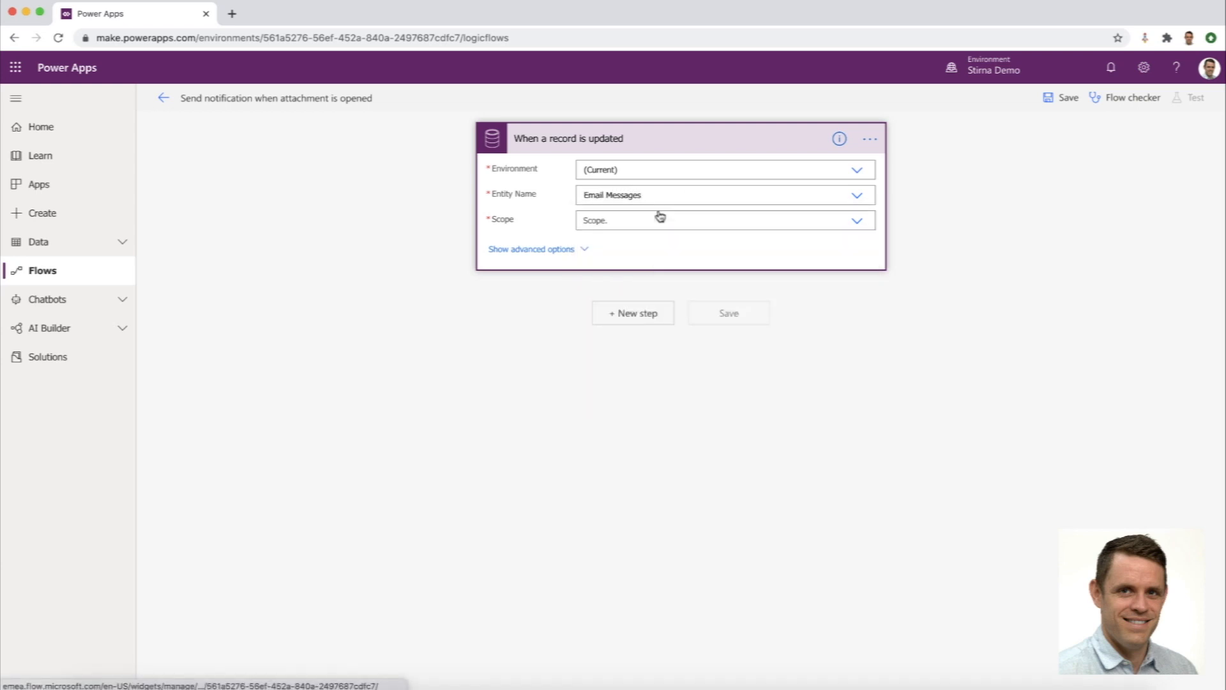
# Set the trigger's scope to Organization and its first attribute filter to attachmentopencount.
pyautogui.click(660, 219)
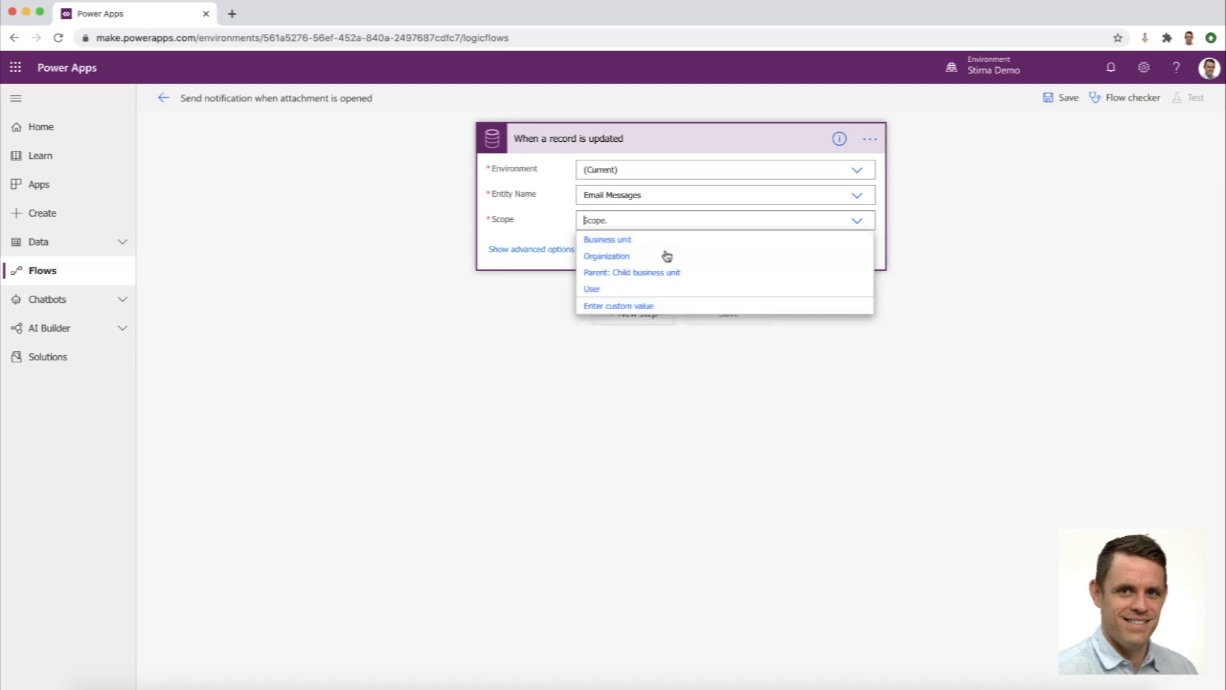
pyautogui.click(664, 256)
pyautogui.click(559, 253)
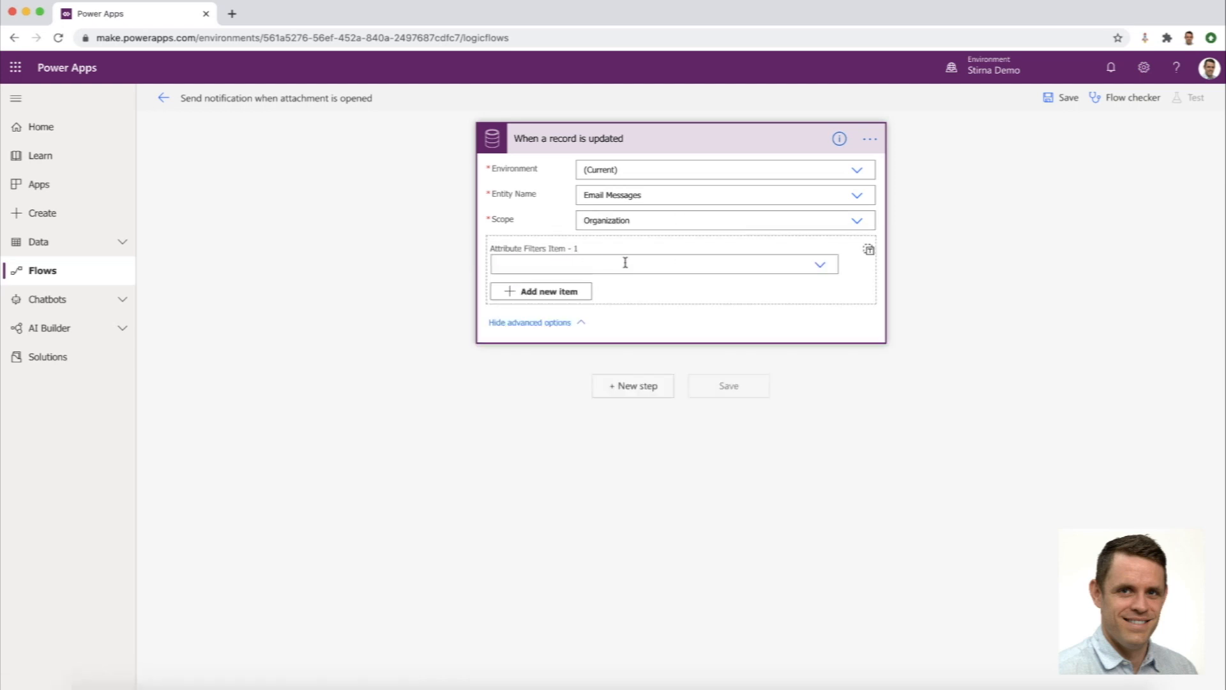
pyautogui.click(603, 269)
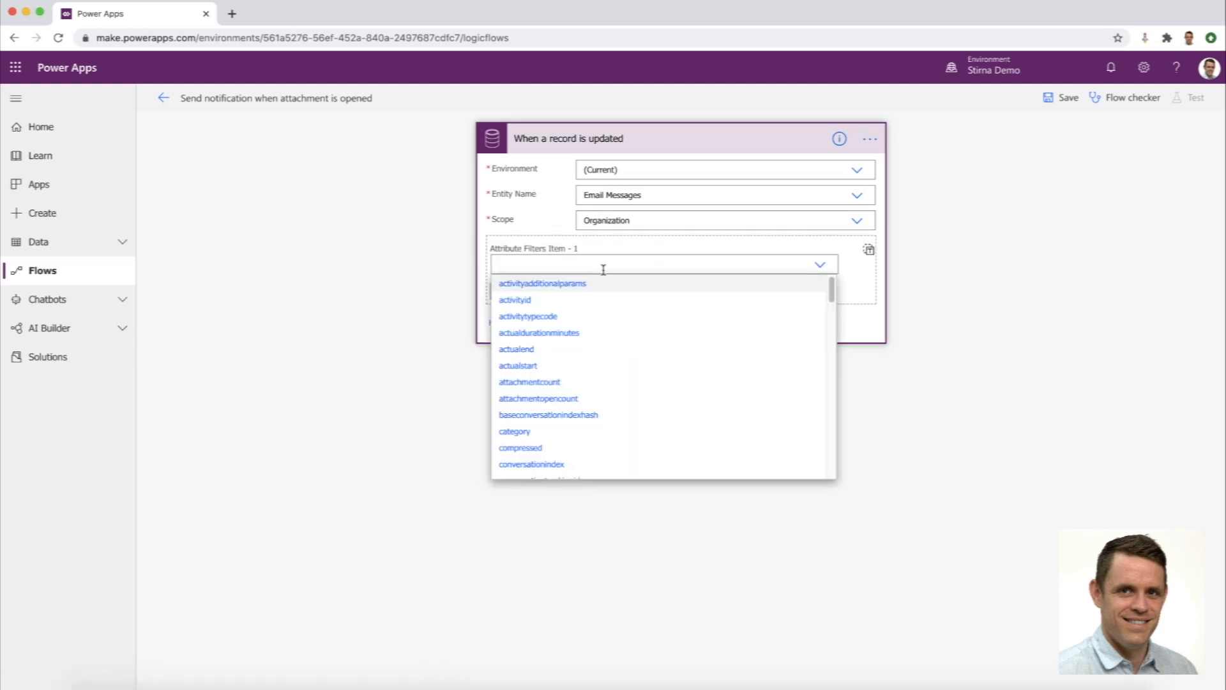
pyautogui.write('attache')
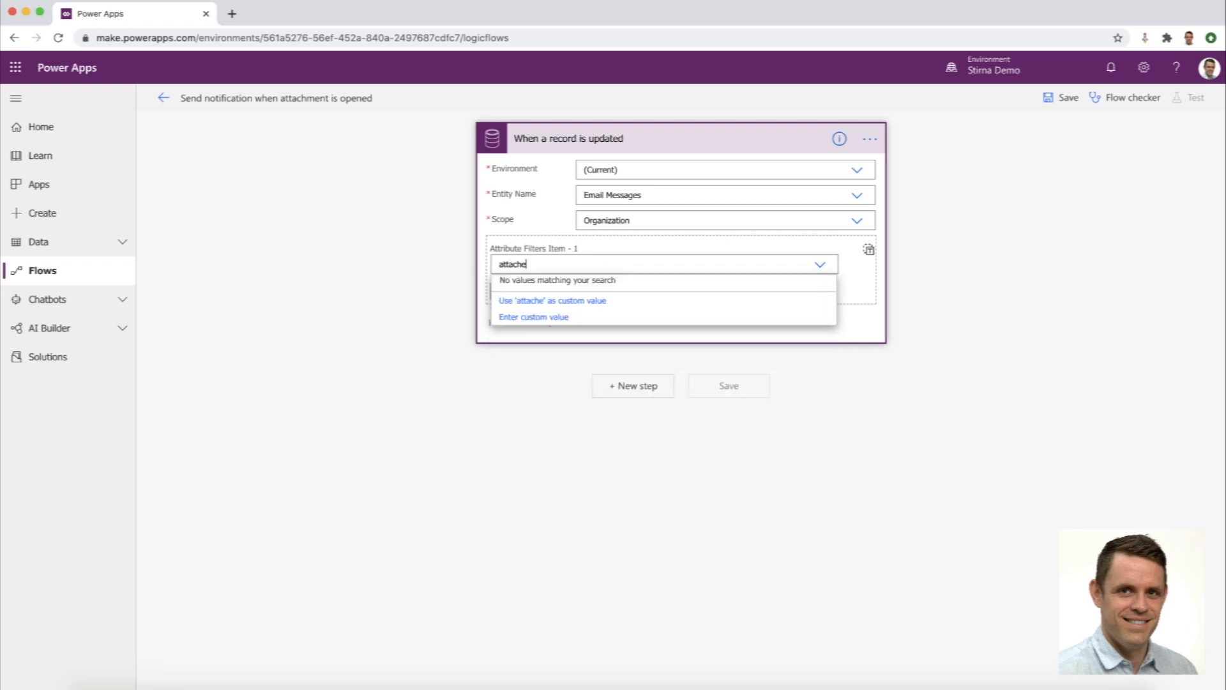
pyautogui.press('BackSpace')
pyautogui.write('ment')
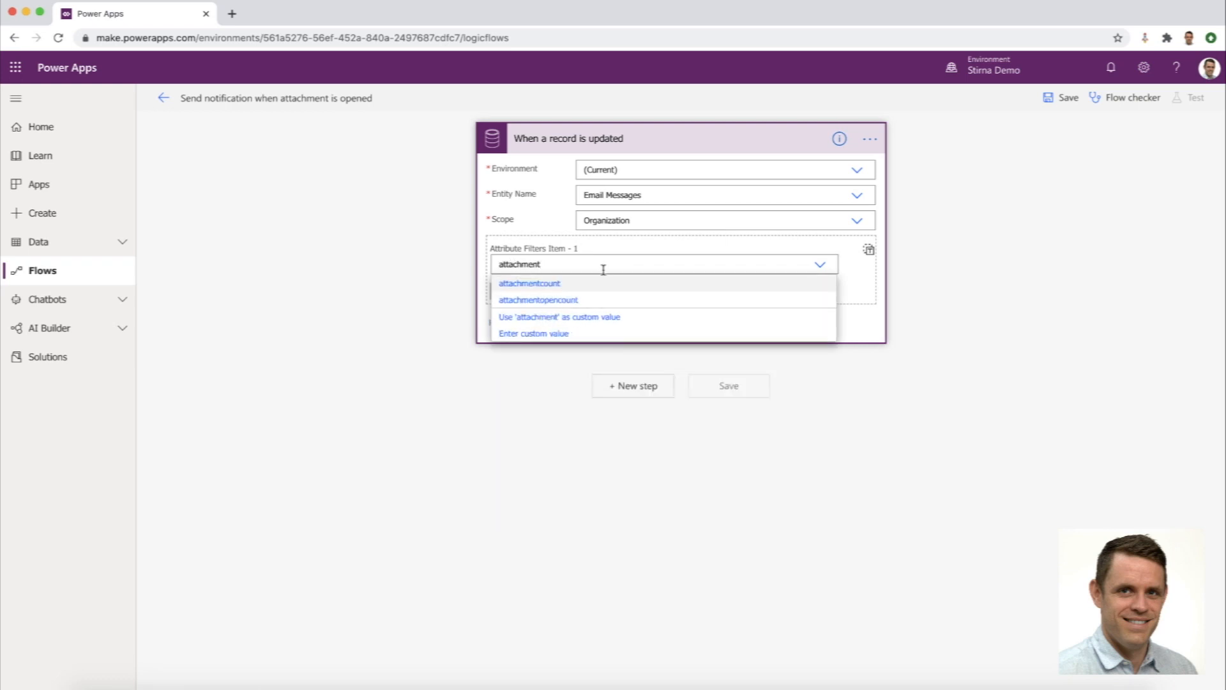
pyautogui.click(567, 302)
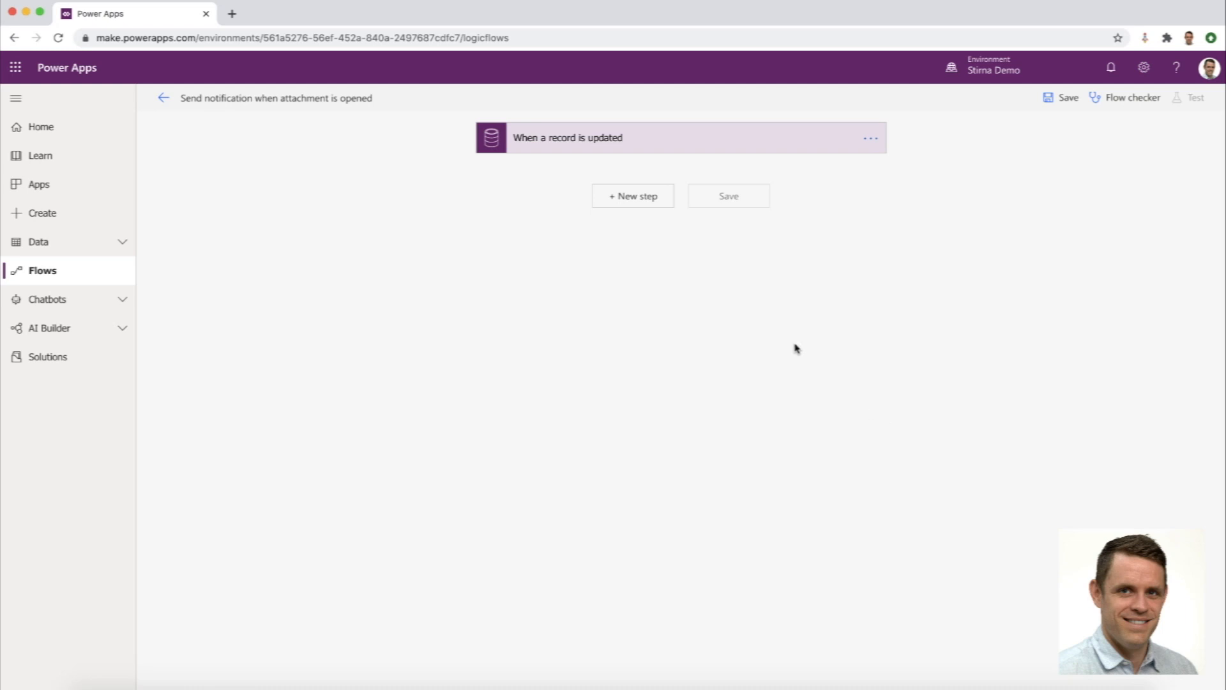
# Add a Condition control as a new step after the trigger.
pyautogui.click(644, 196)
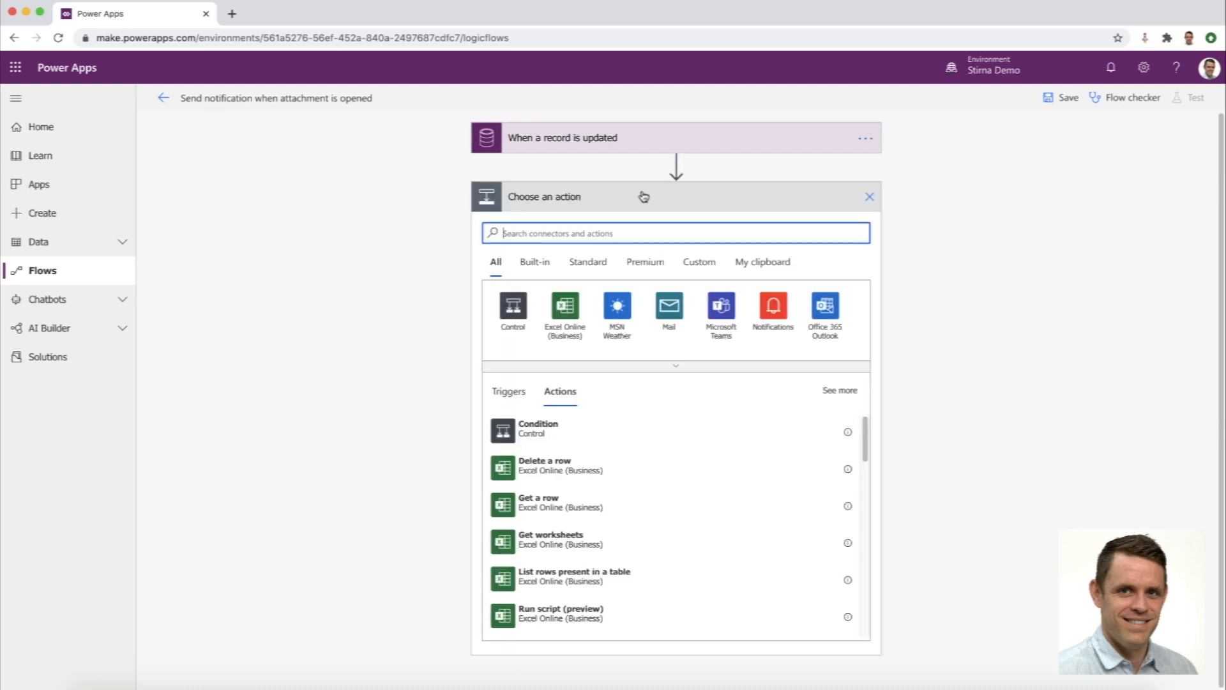
pyautogui.click(520, 317)
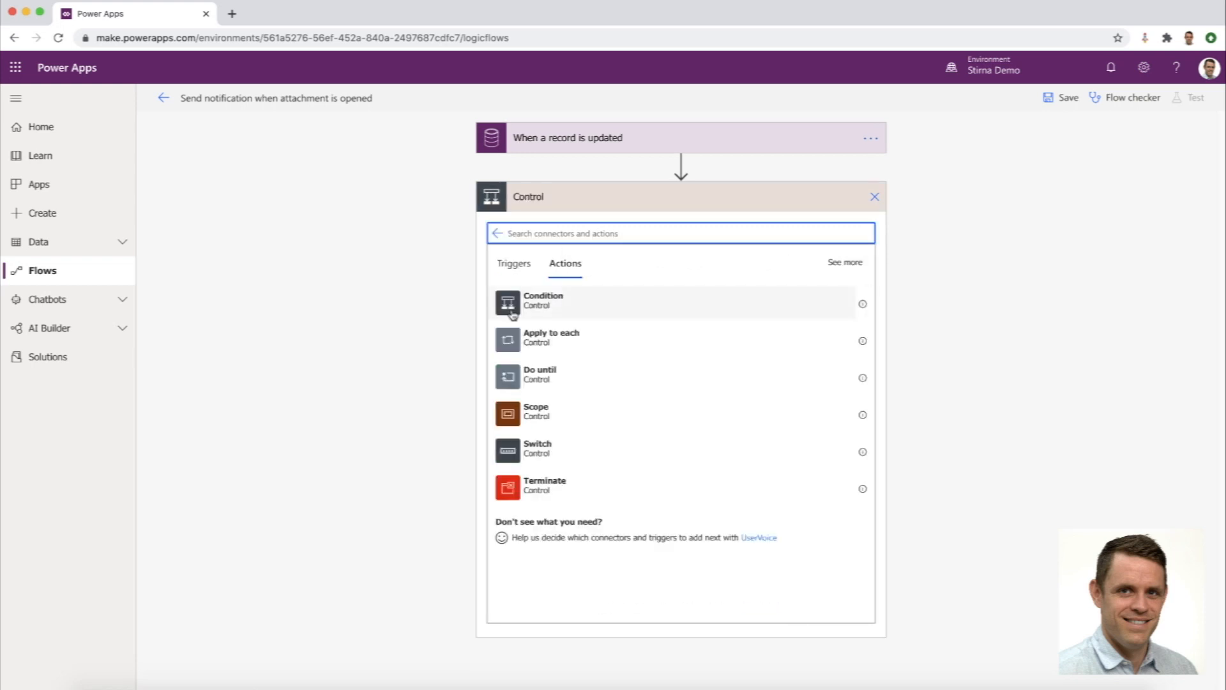
pyautogui.click(549, 307)
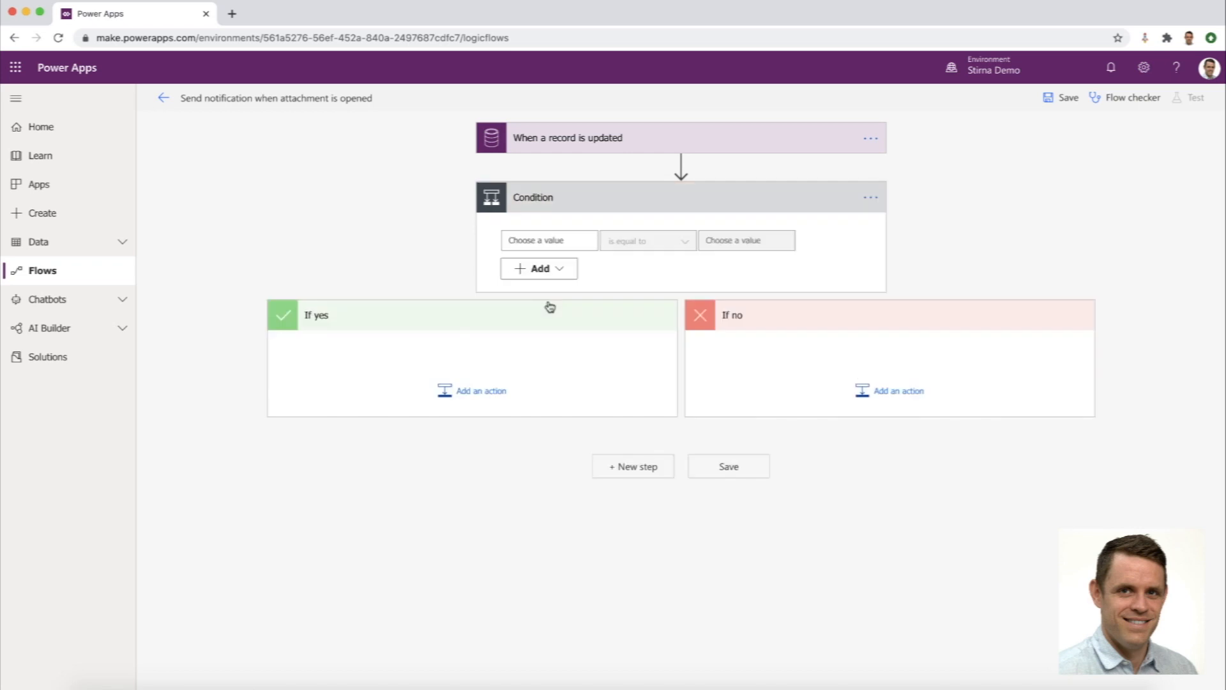
# Set the condition to check that Attachment Open Count is greater than or equal to 1.
pyautogui.click(566, 240)
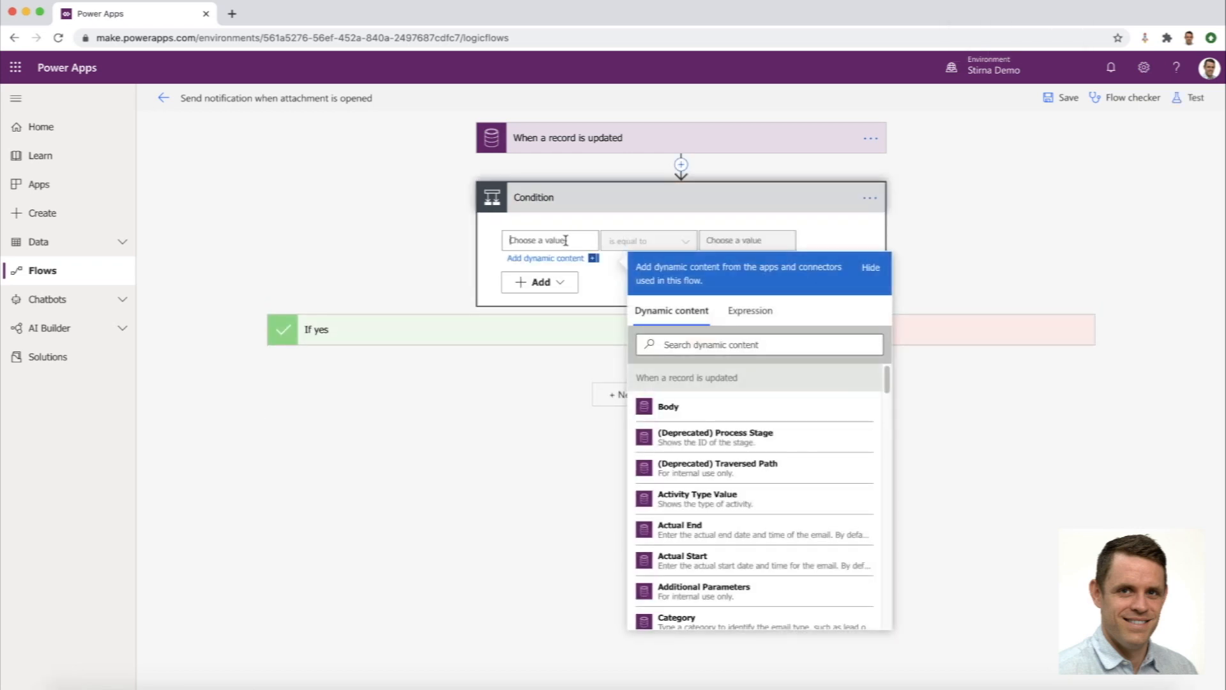
pyautogui.click(685, 344)
pyautogui.write('att')
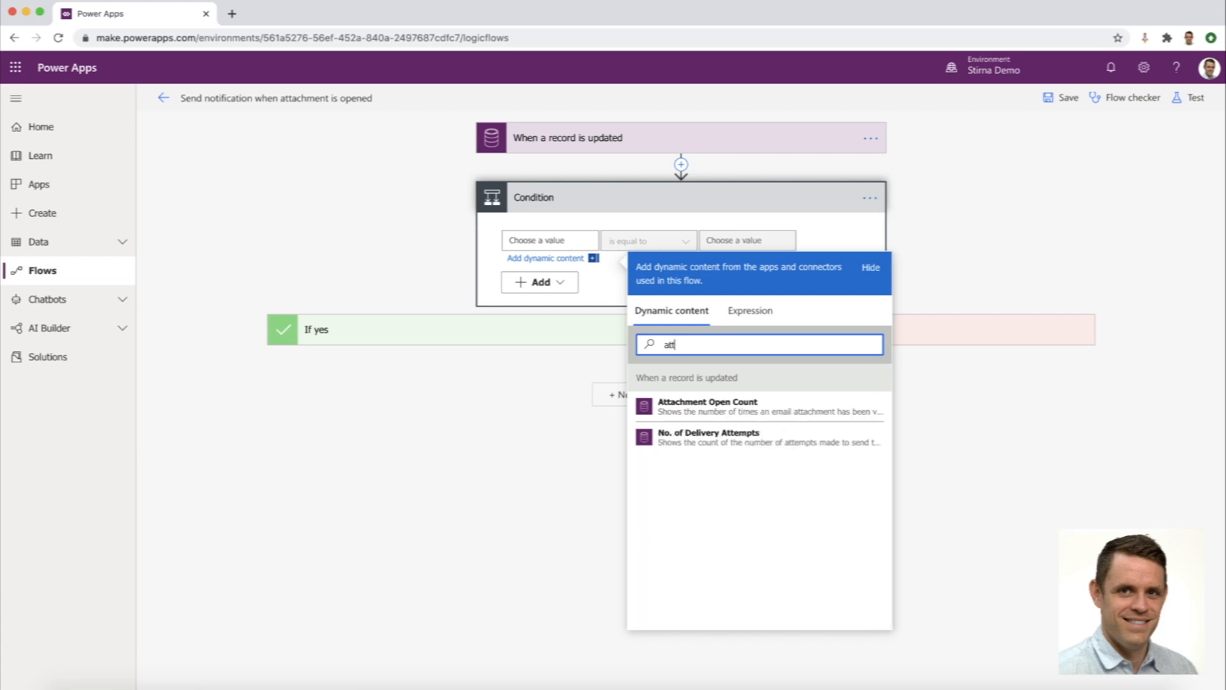
pyautogui.write('ach')
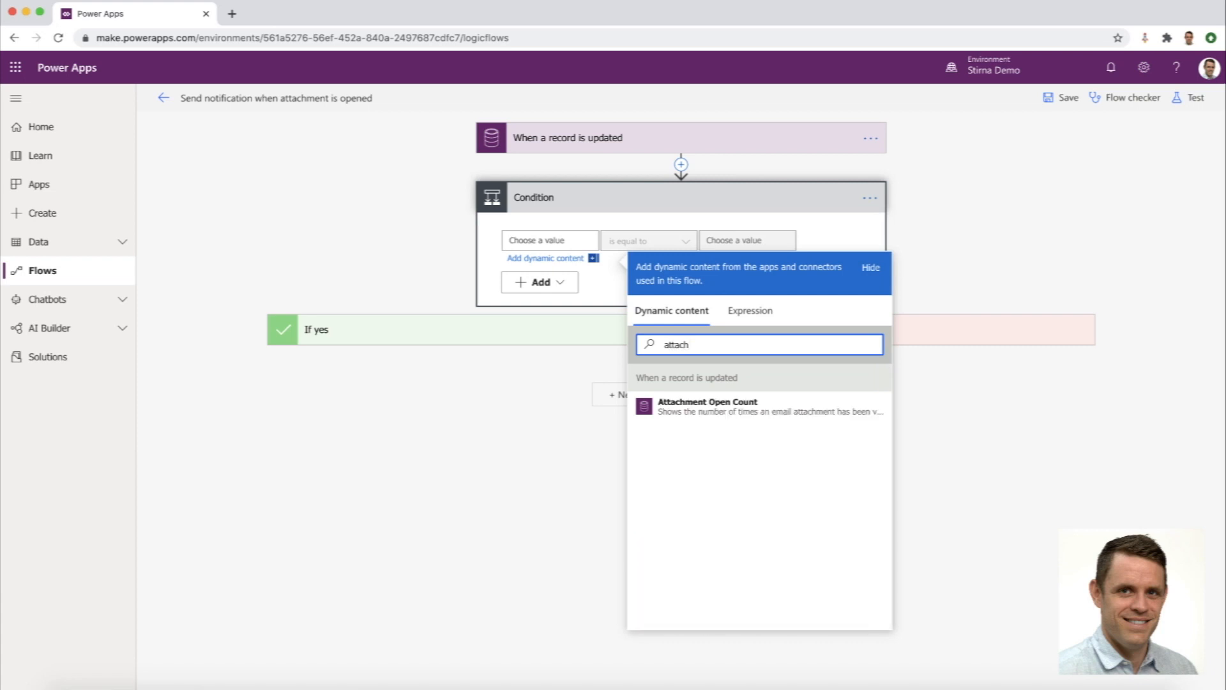
pyautogui.click(699, 419)
pyautogui.click(677, 246)
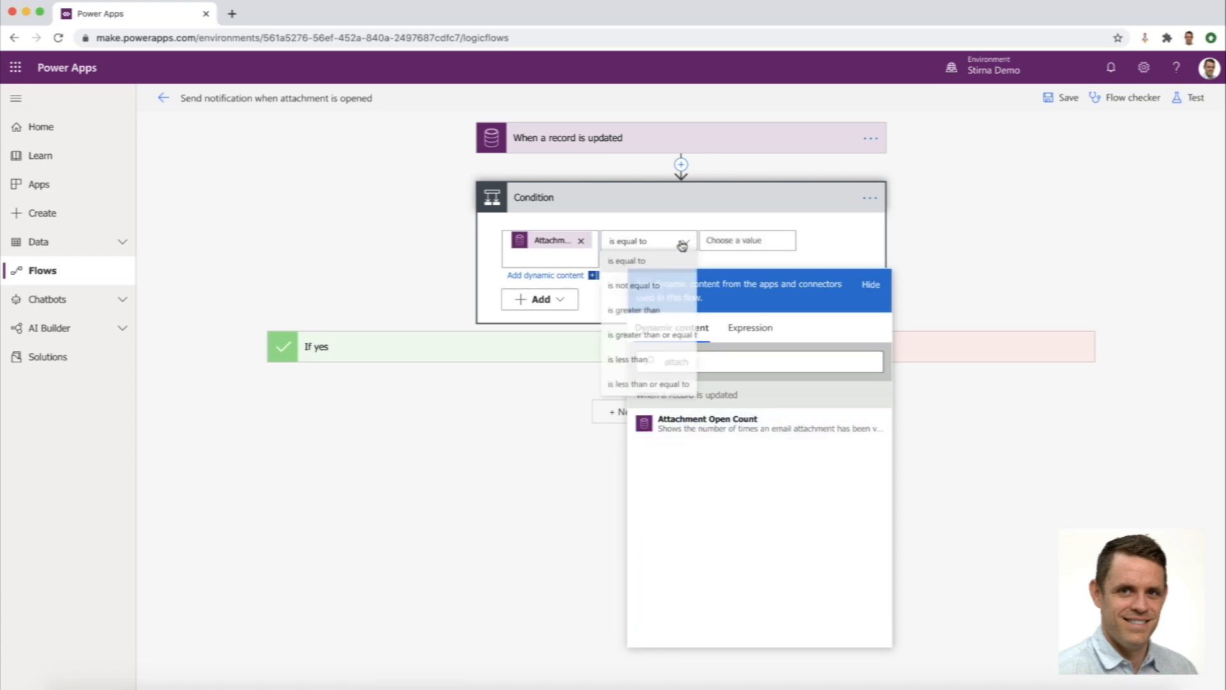
pyautogui.click(663, 338)
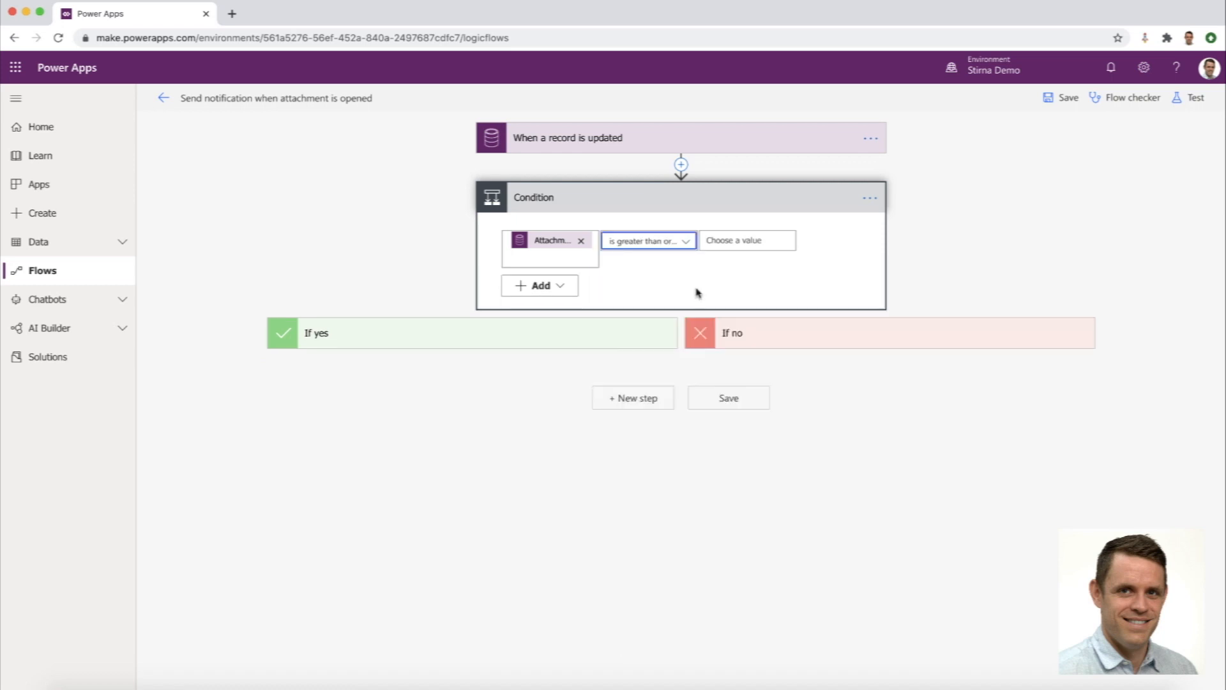
pyautogui.click(715, 241)
pyautogui.write('1')
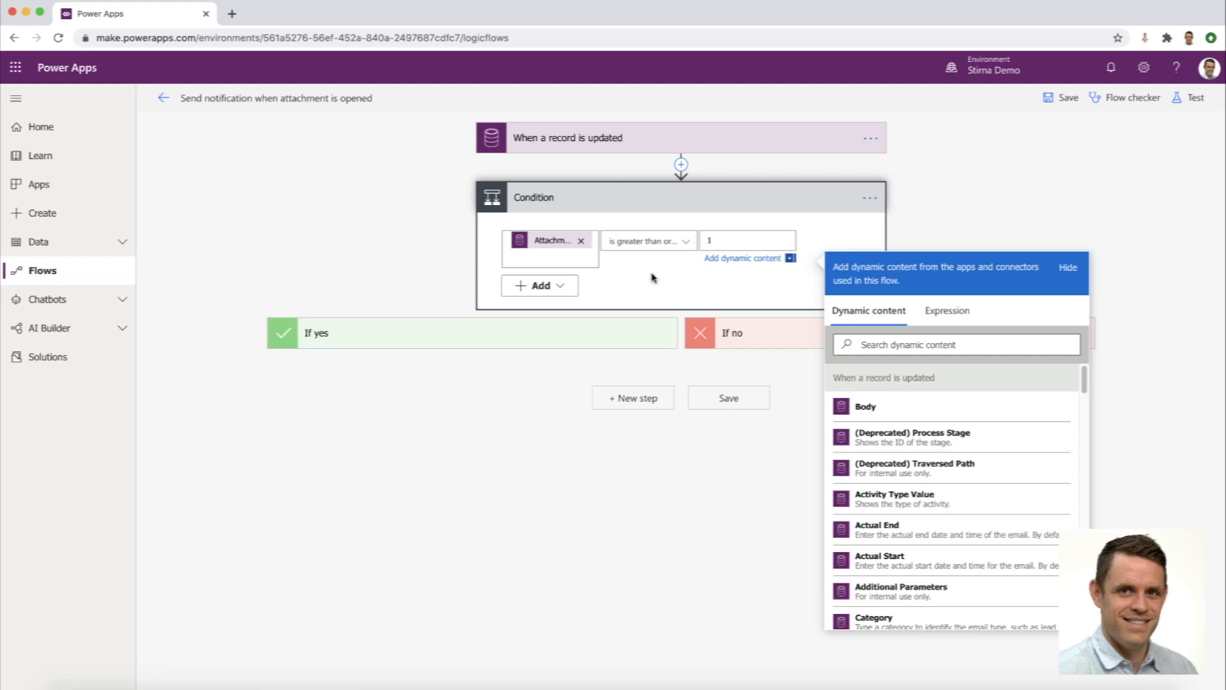
pyautogui.click(587, 292)
# Add a second row to the condition with the trigger's Category dynamic content as its first value.
pyautogui.click(553, 287)
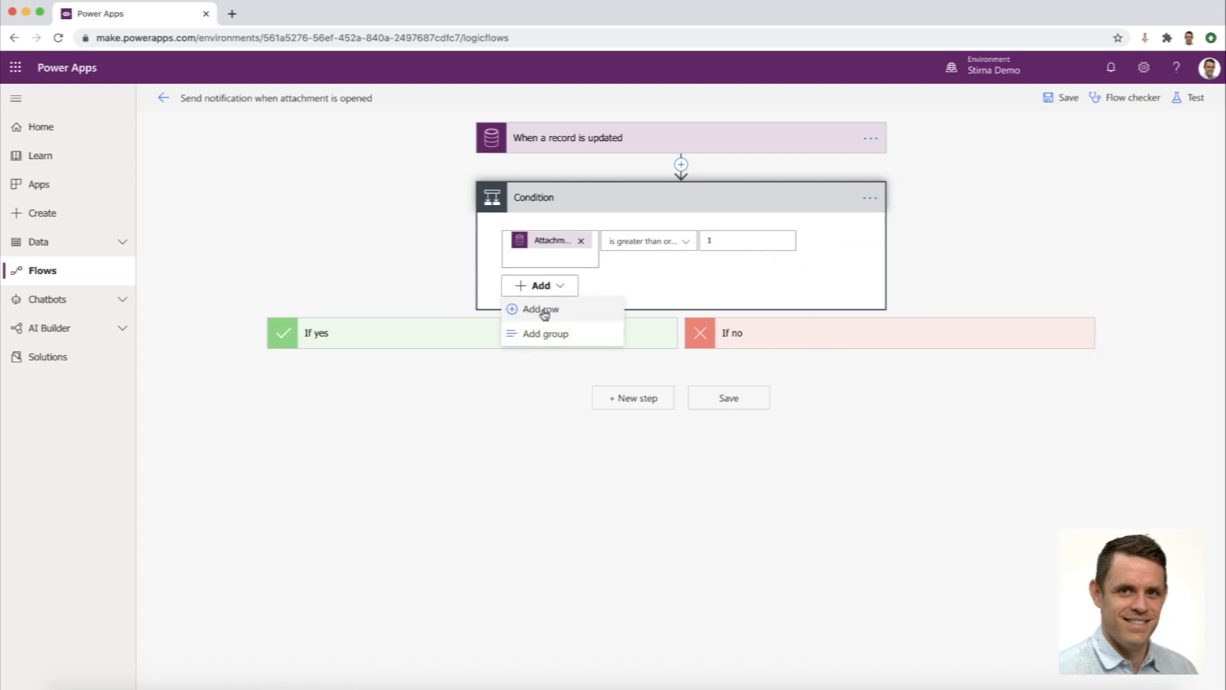
pyautogui.click(546, 310)
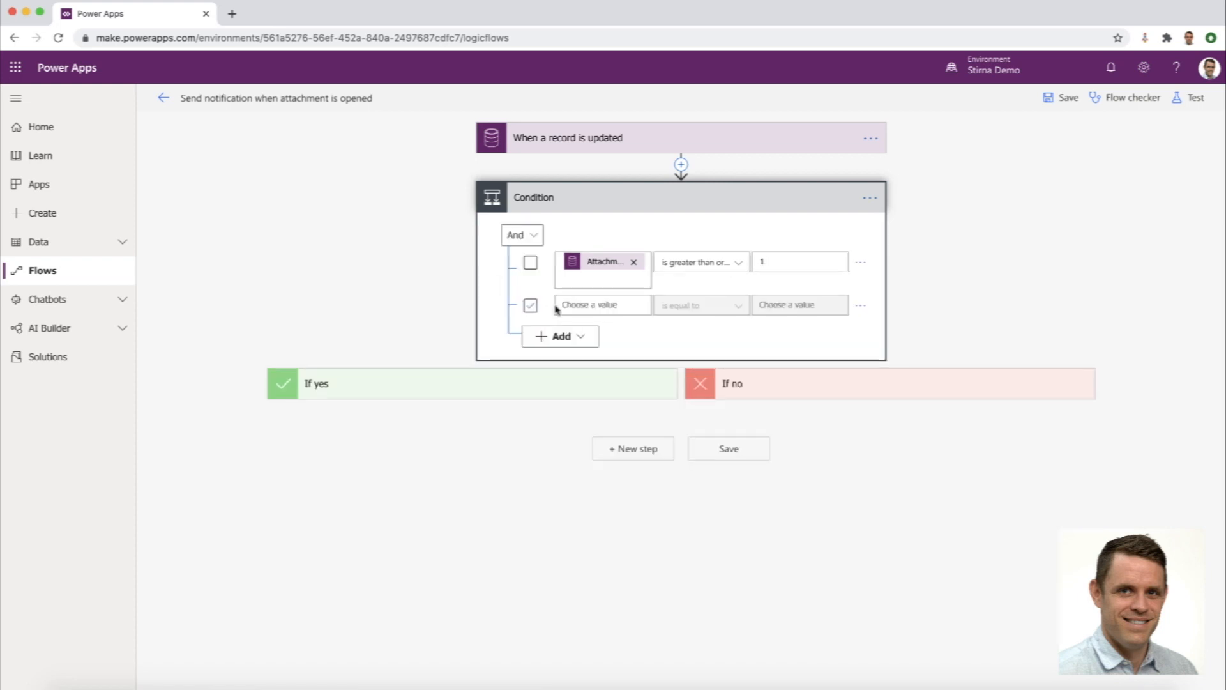
pyautogui.click(606, 303)
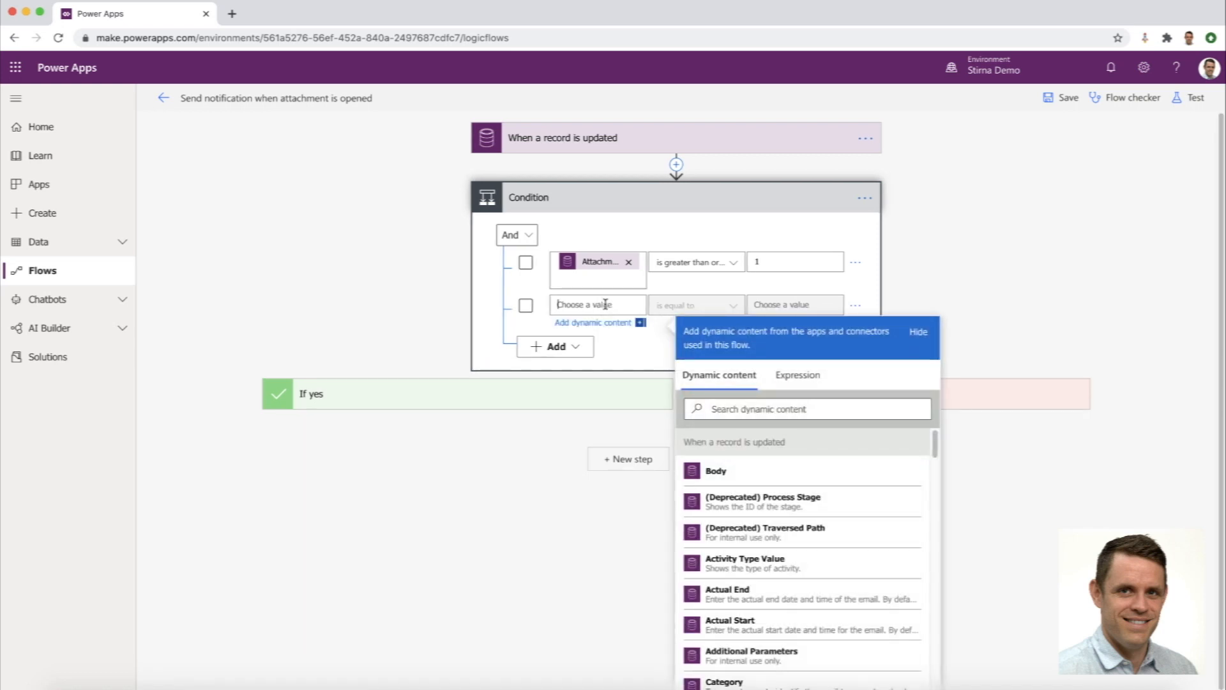
pyautogui.click(722, 408)
pyautogui.write('categy')
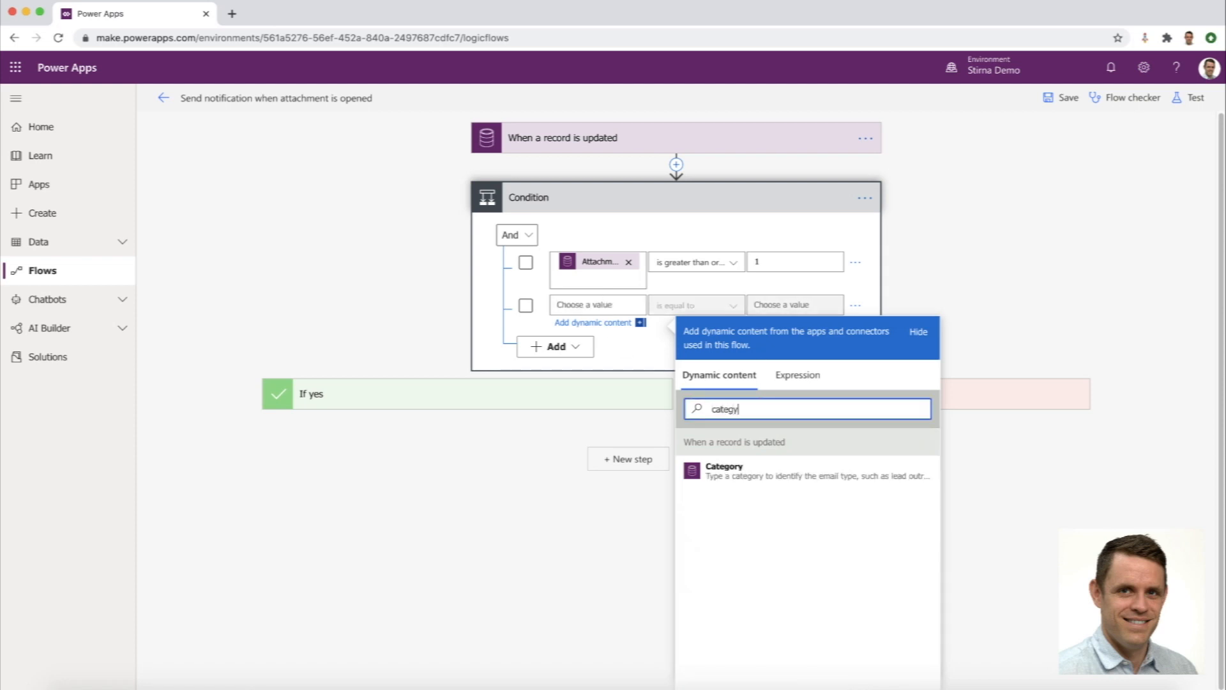
pyautogui.click(734, 472)
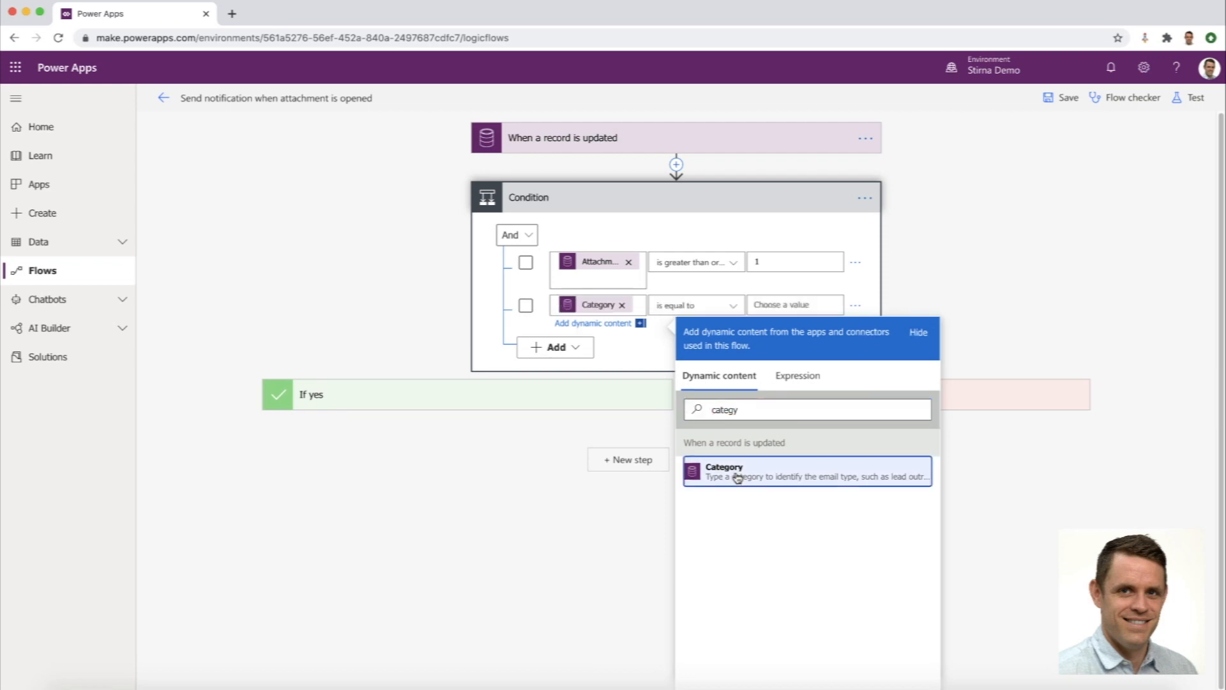
# Set the Category row's operator to is not equal to and its comparison value to Notification sent.
pyautogui.click(709, 310)
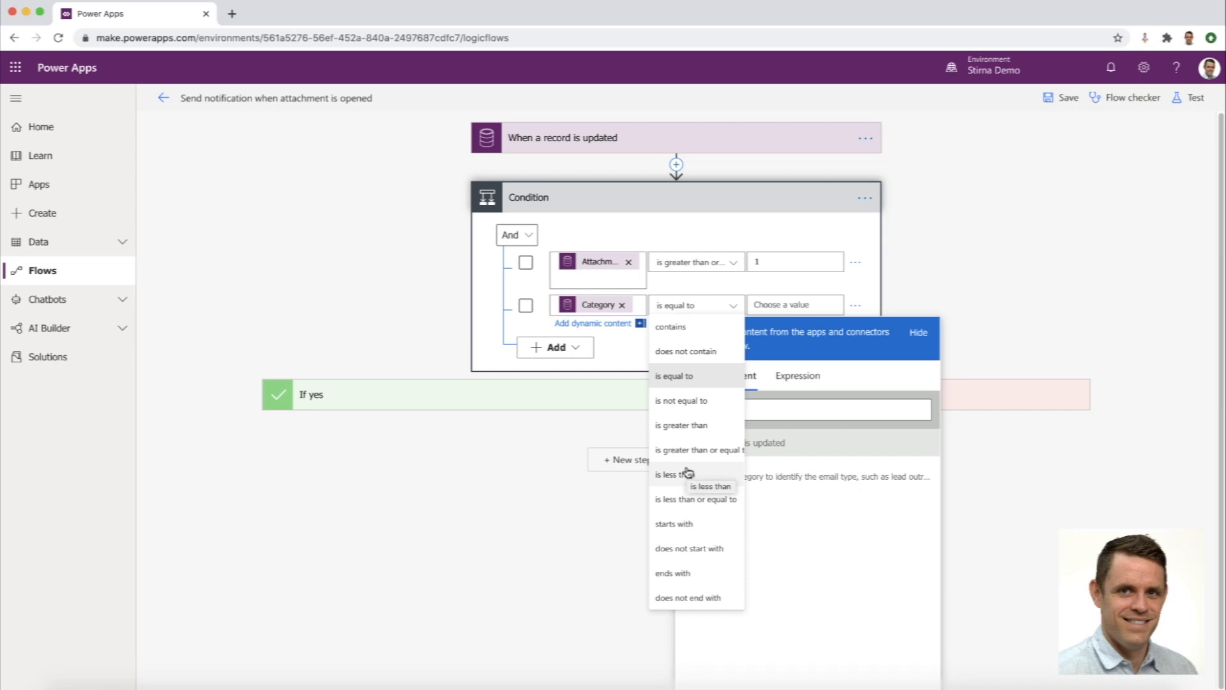
pyautogui.click(689, 403)
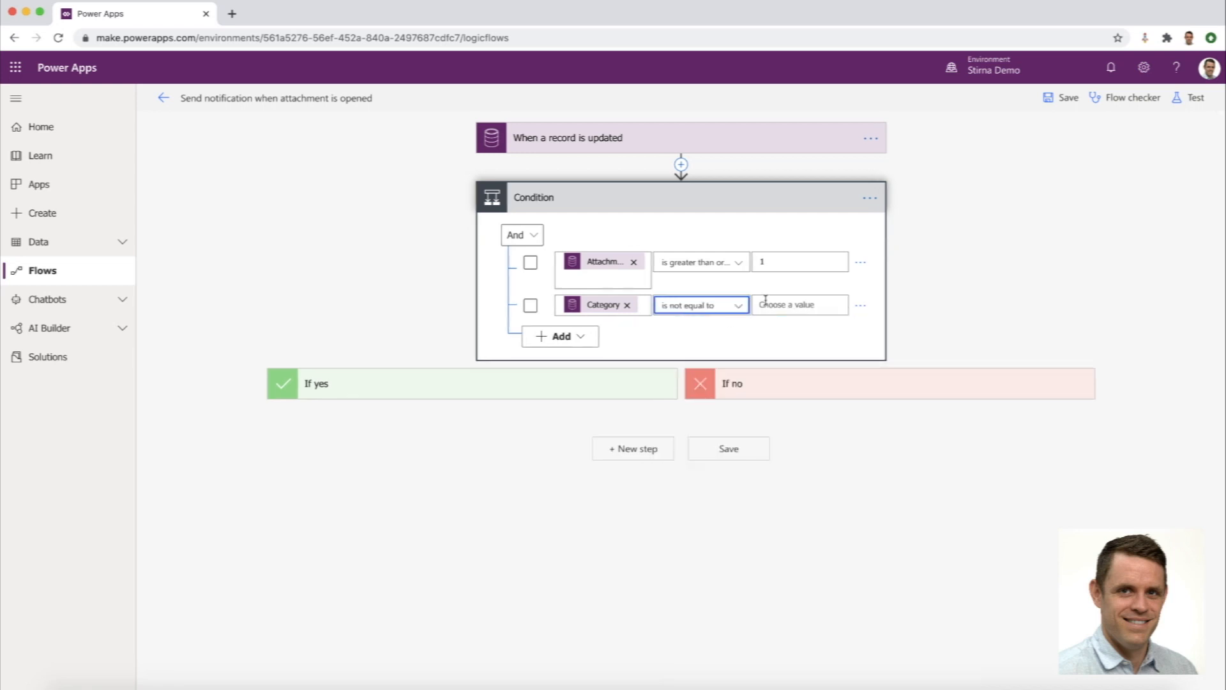
pyautogui.click(771, 304)
pyautogui.write('Notification sent')
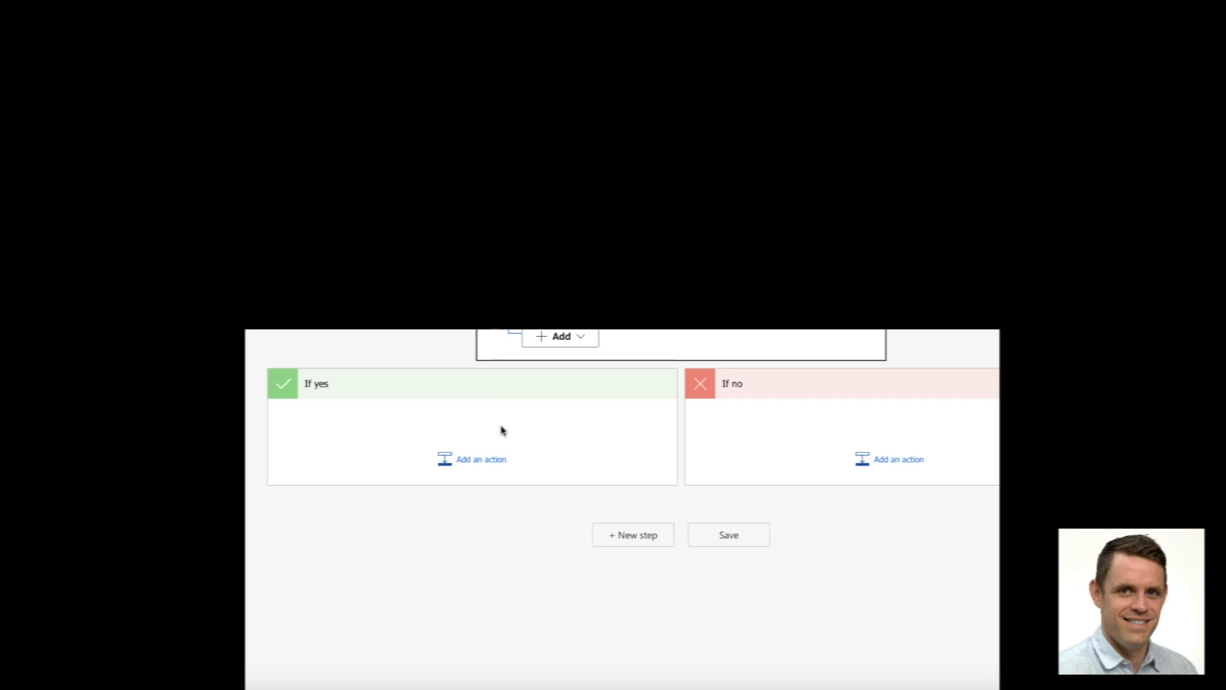
# Add the Common Data Service Get record action to the If yes branch.
pyautogui.click(486, 461)
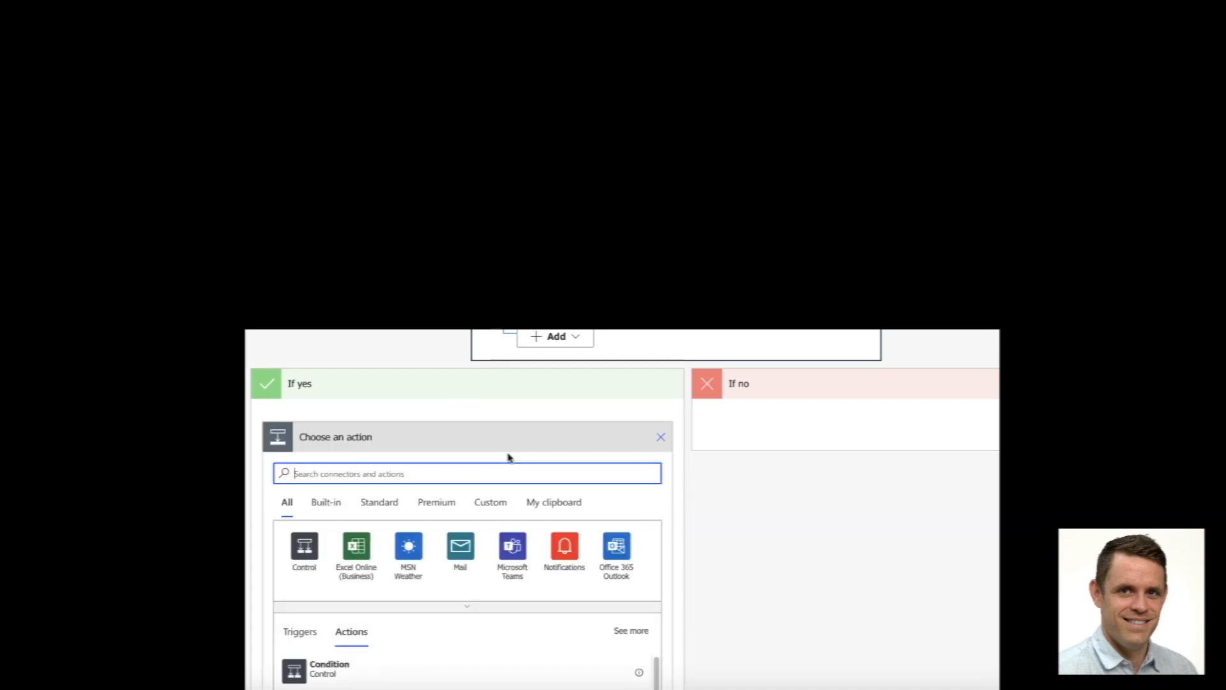
pyautogui.scroll(-1, 405, 470)
pyautogui.write('get re')
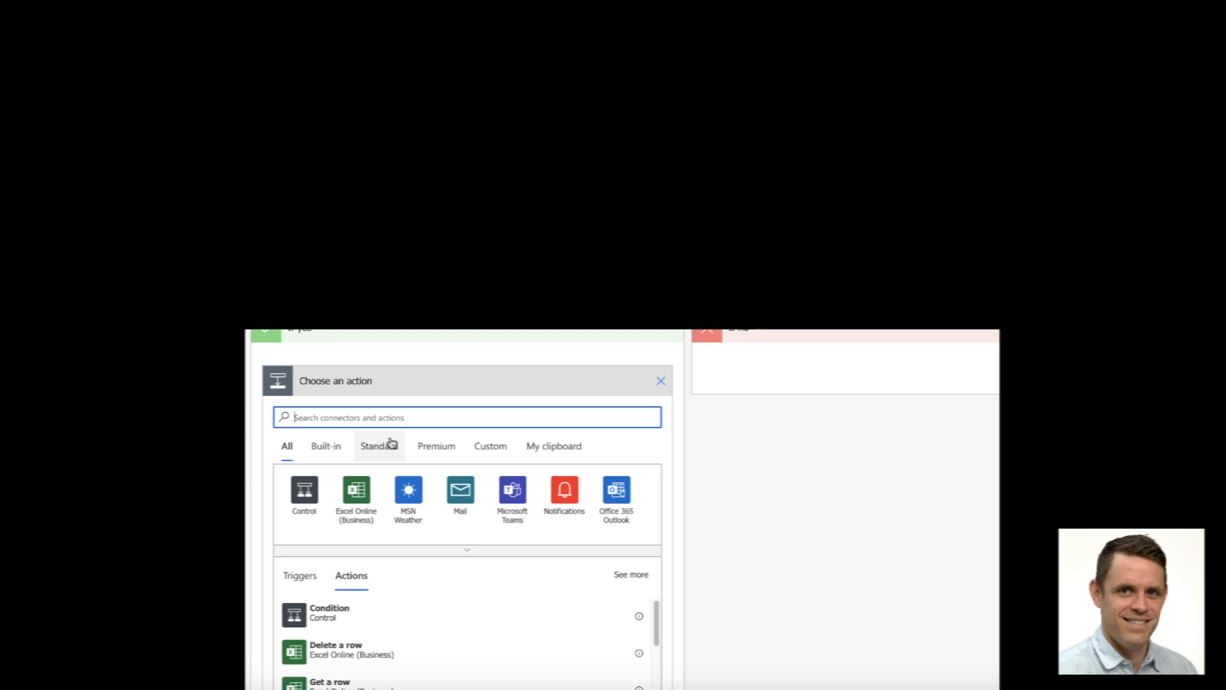
pyautogui.write('crod')
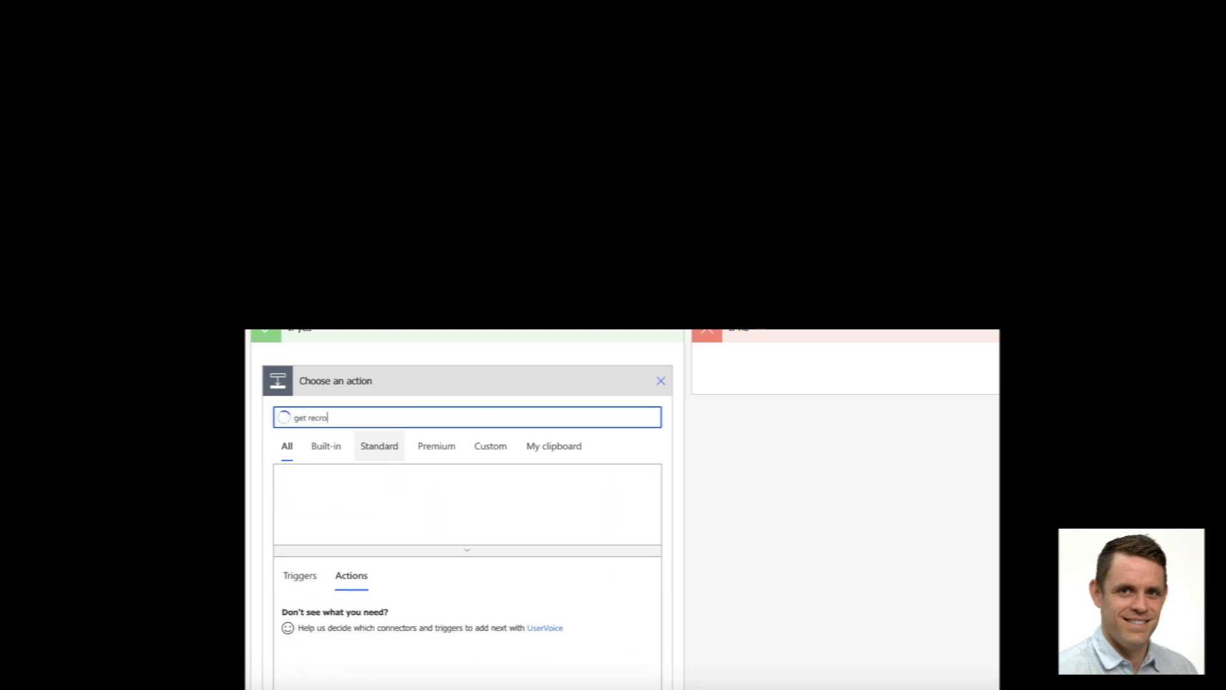
pyautogui.press('BackSpace')
pyautogui.press('BackSpace')
pyautogui.press('BackSpace')
pyautogui.press('BackSpace')
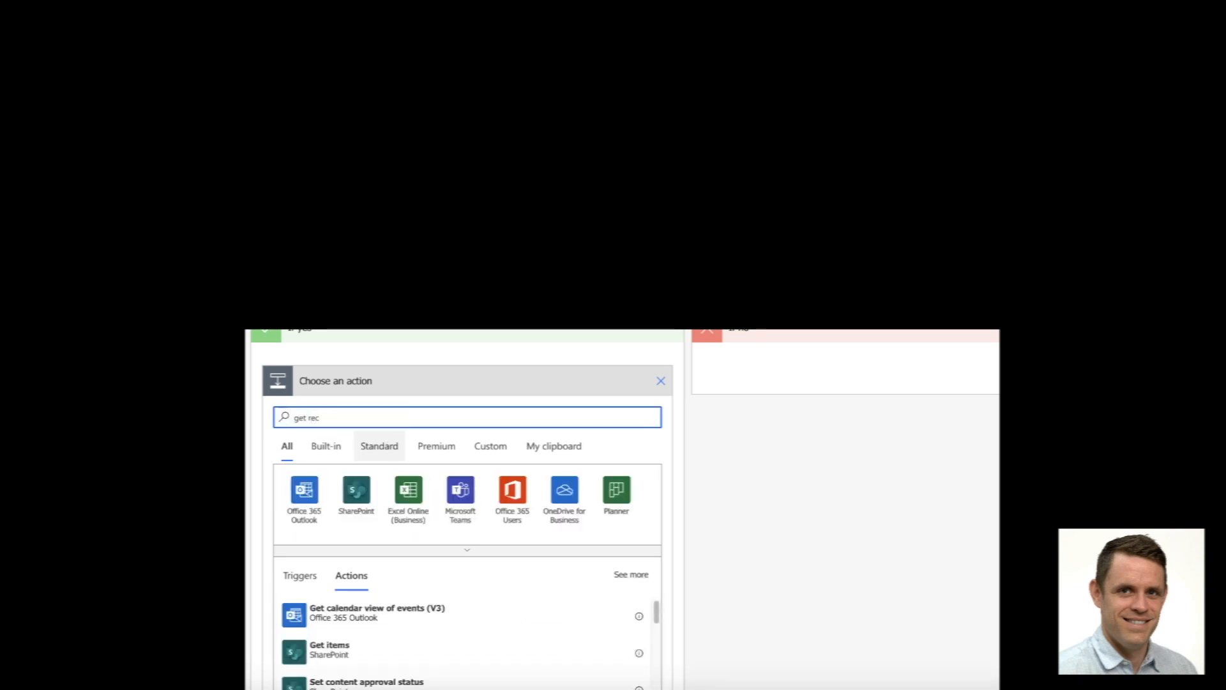
pyautogui.write('cord')
pyautogui.scroll(-1, 408, 543)
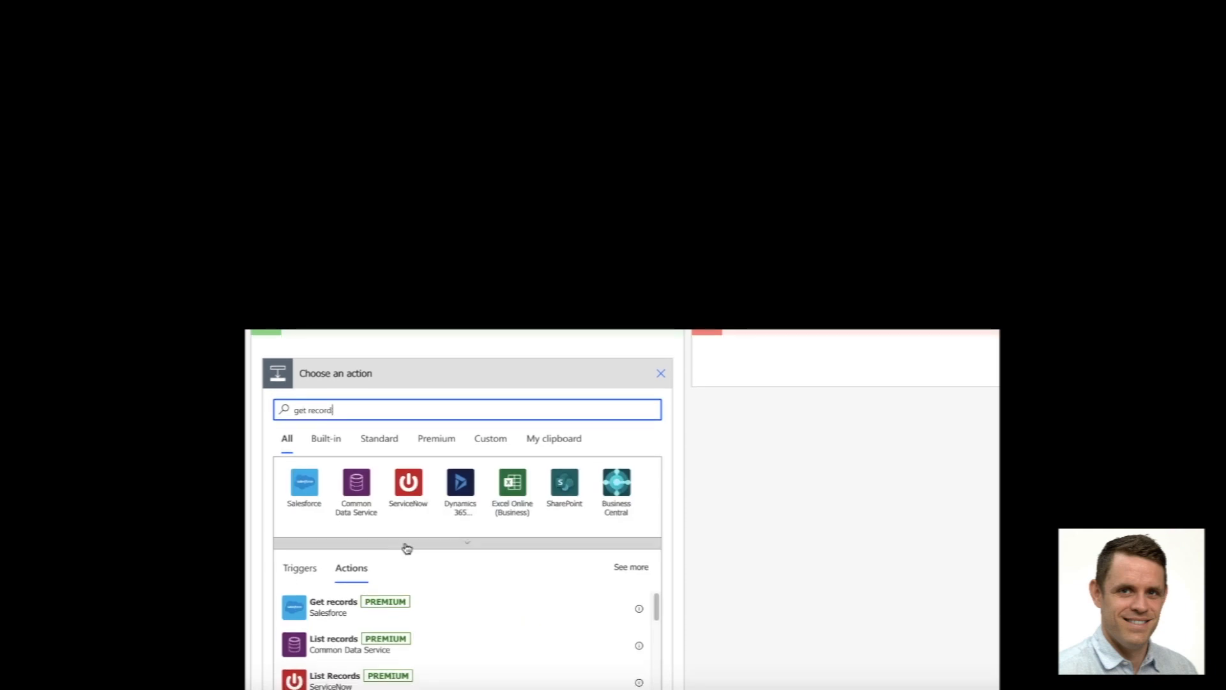
pyautogui.scroll(-1, 394, 608)
pyautogui.scroll(-1, 395, 608)
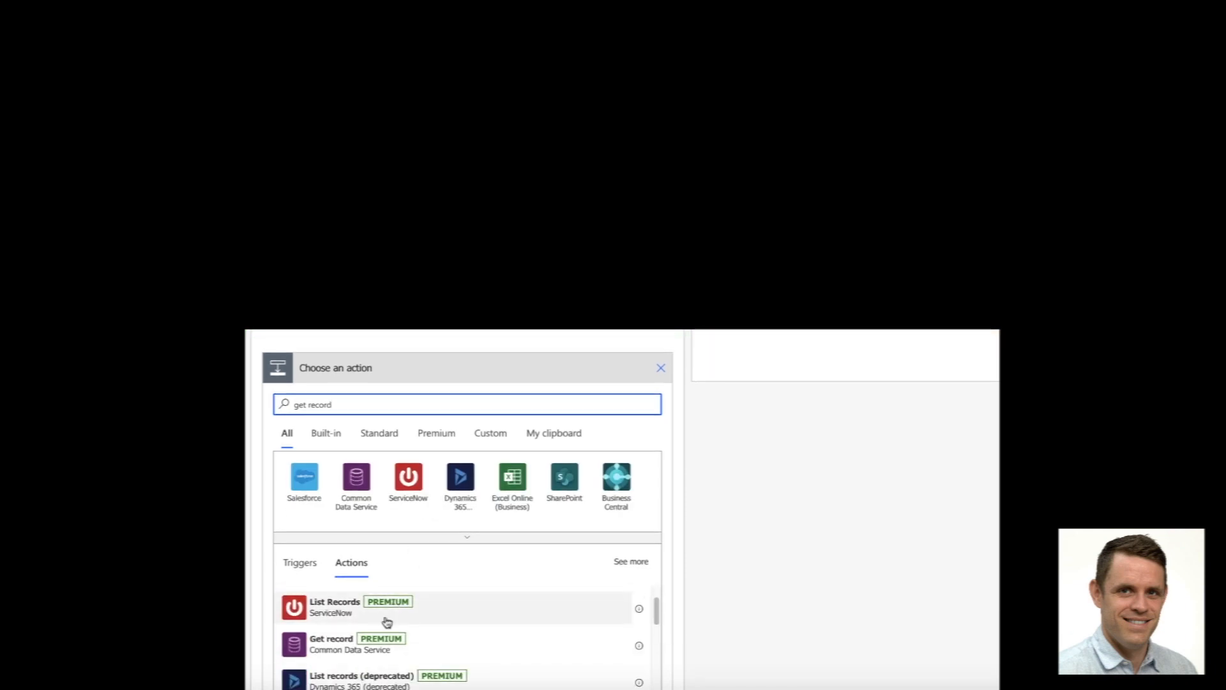
pyautogui.click(356, 641)
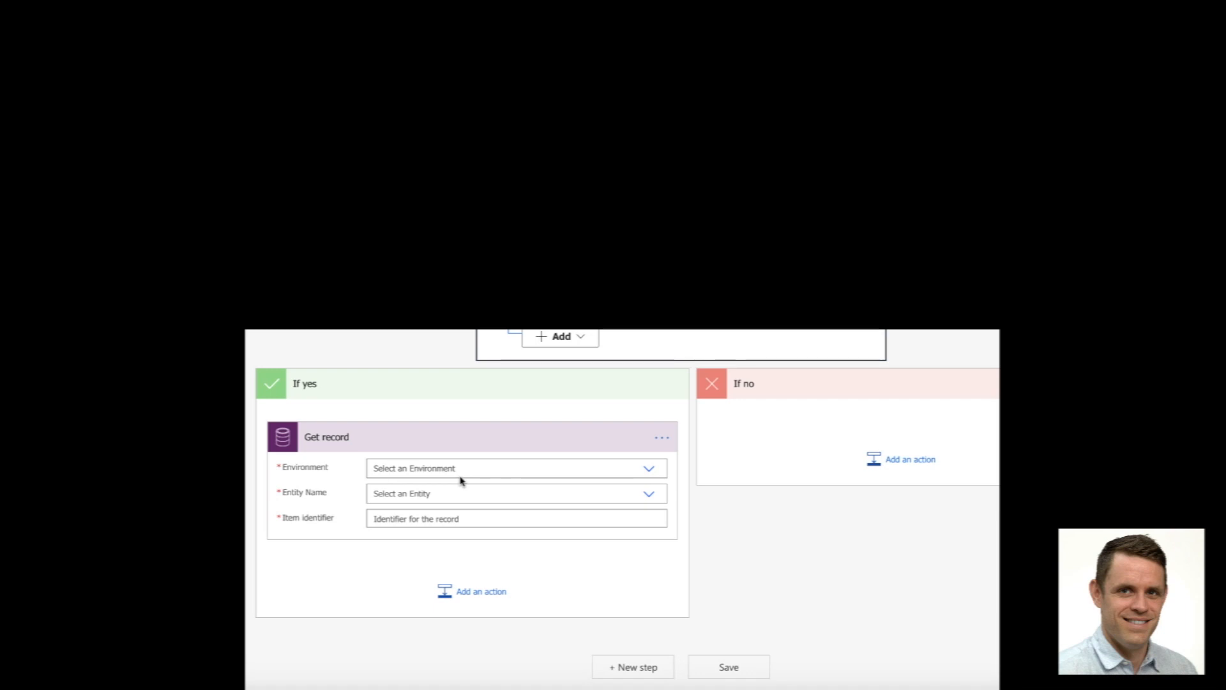
# Set the Get record action's environment to (Current) and its entity name to Users.
pyautogui.click(485, 469)
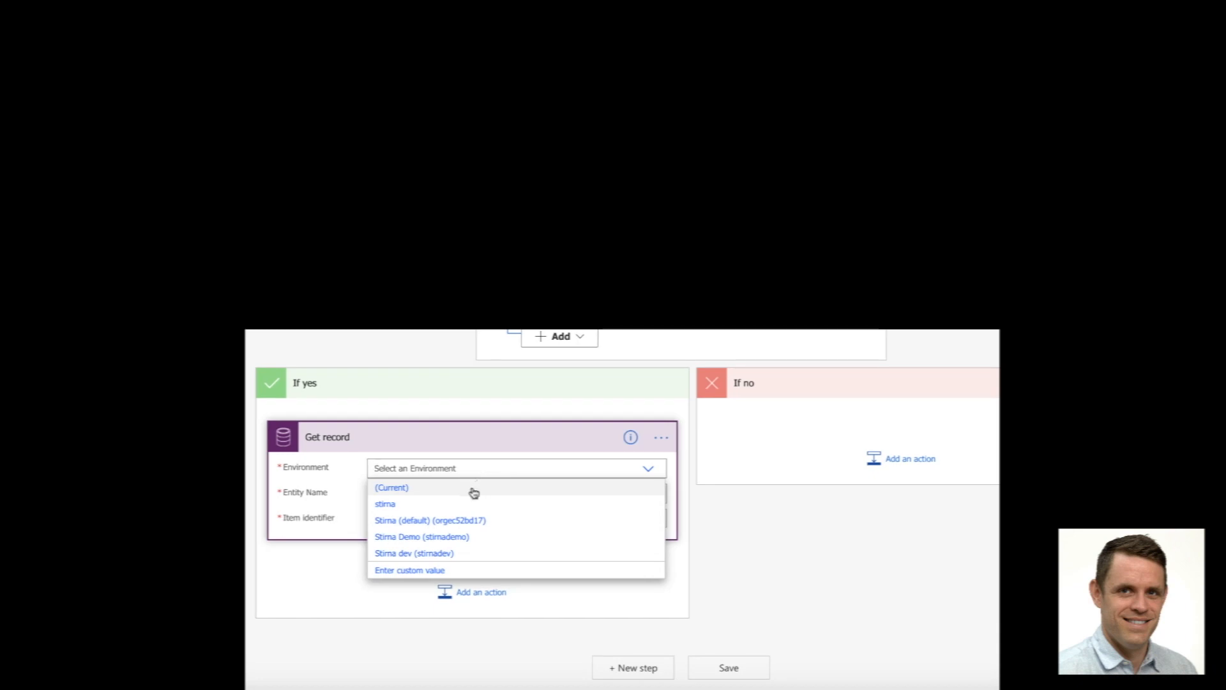
pyautogui.click(471, 495)
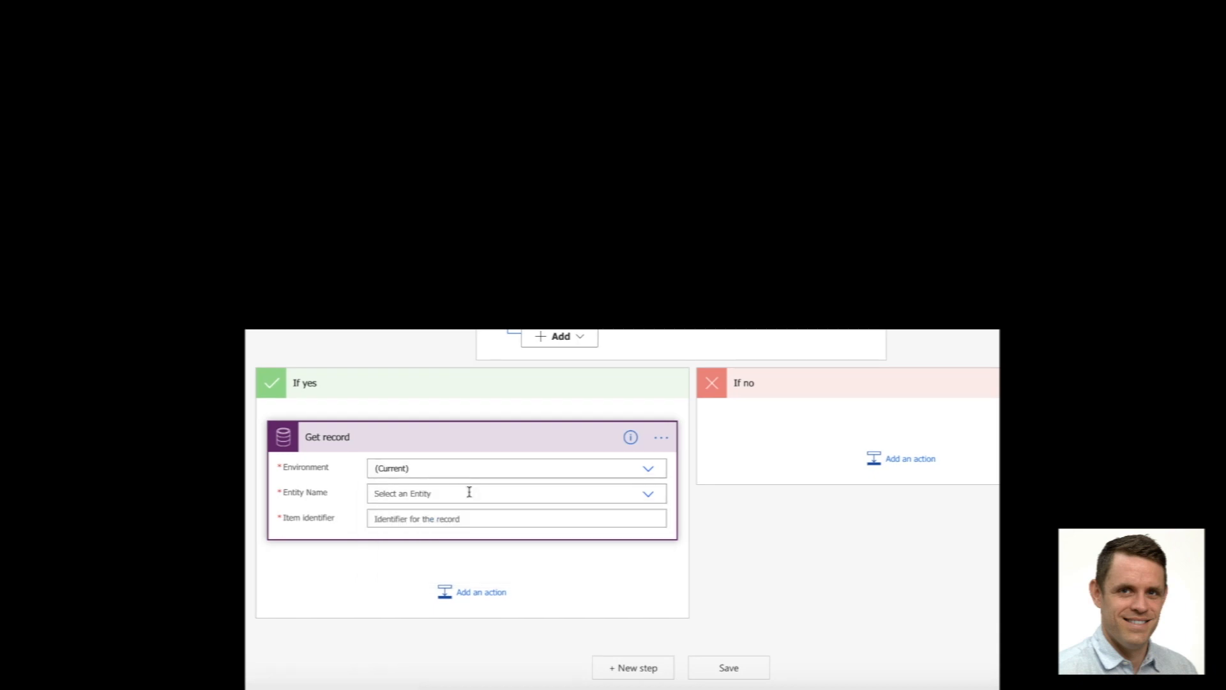
pyautogui.click(449, 493)
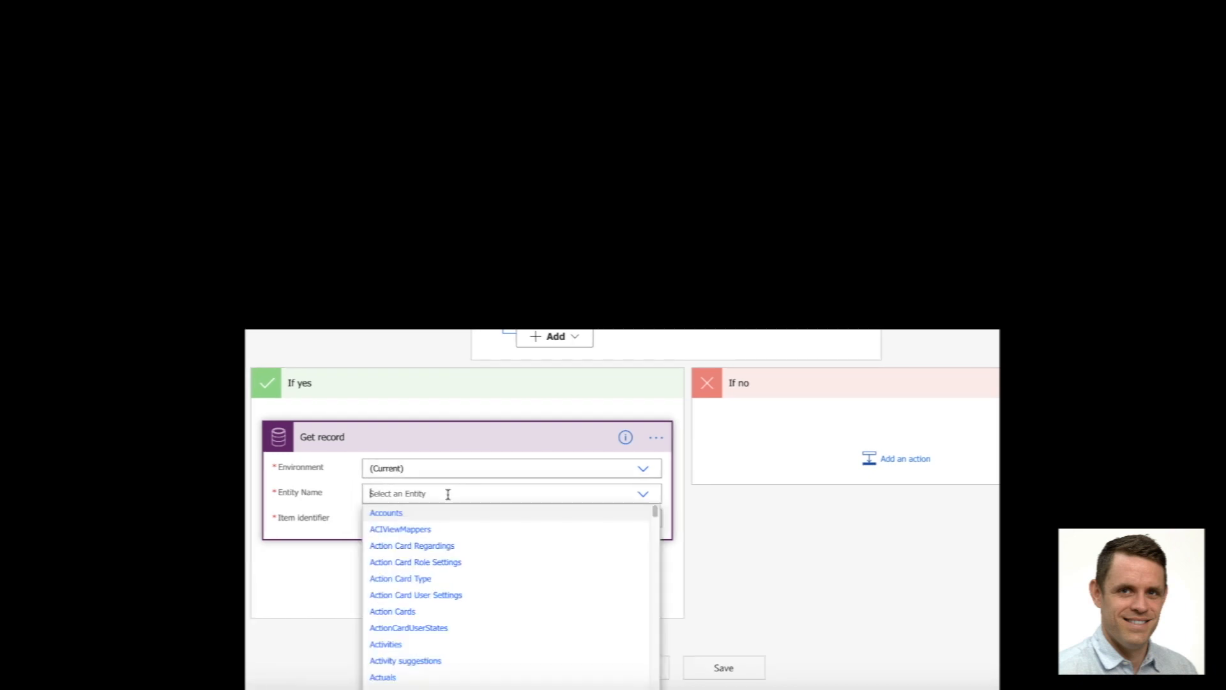
pyautogui.write('users')
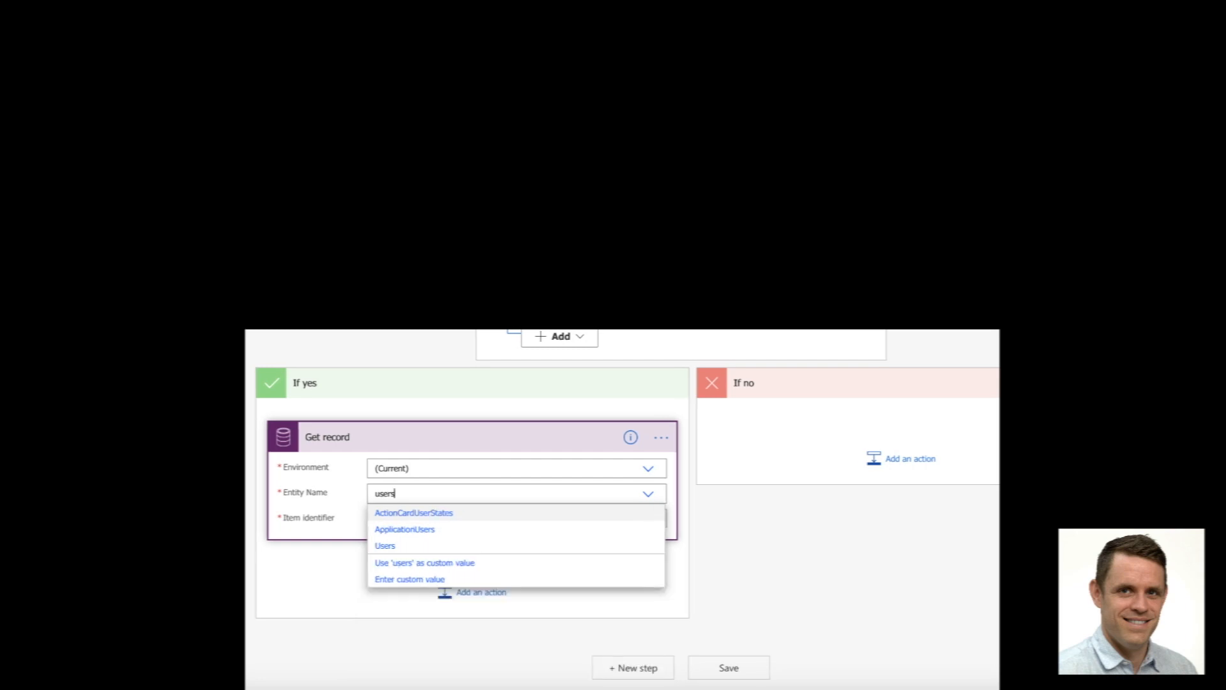
pyautogui.click(430, 547)
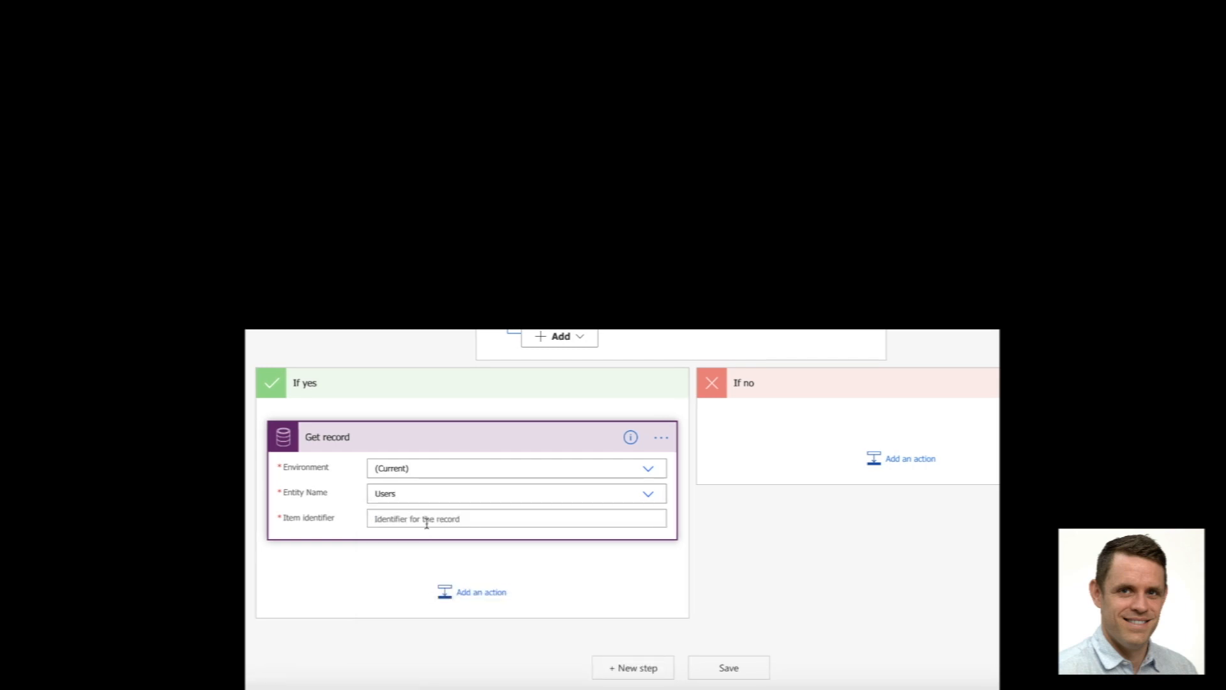
# Set the Get record action's item identifier to the trigger's Owner dynamic content.
pyautogui.click(426, 519)
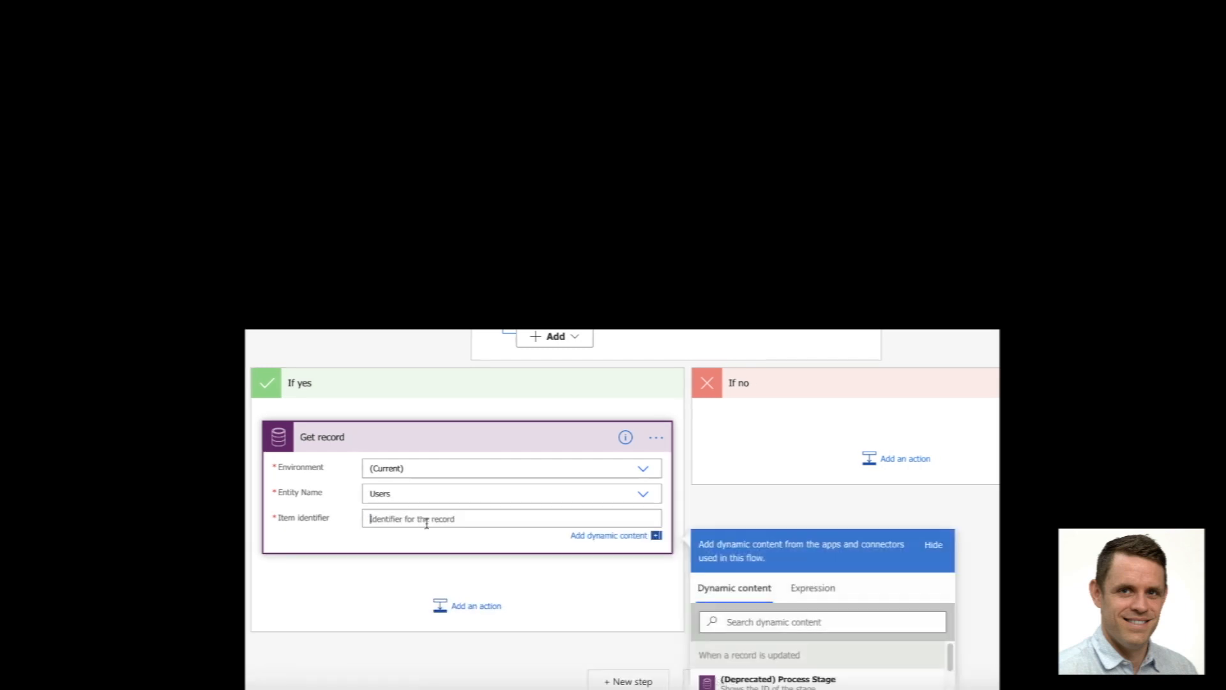
pyautogui.click(746, 618)
pyautogui.write('owner')
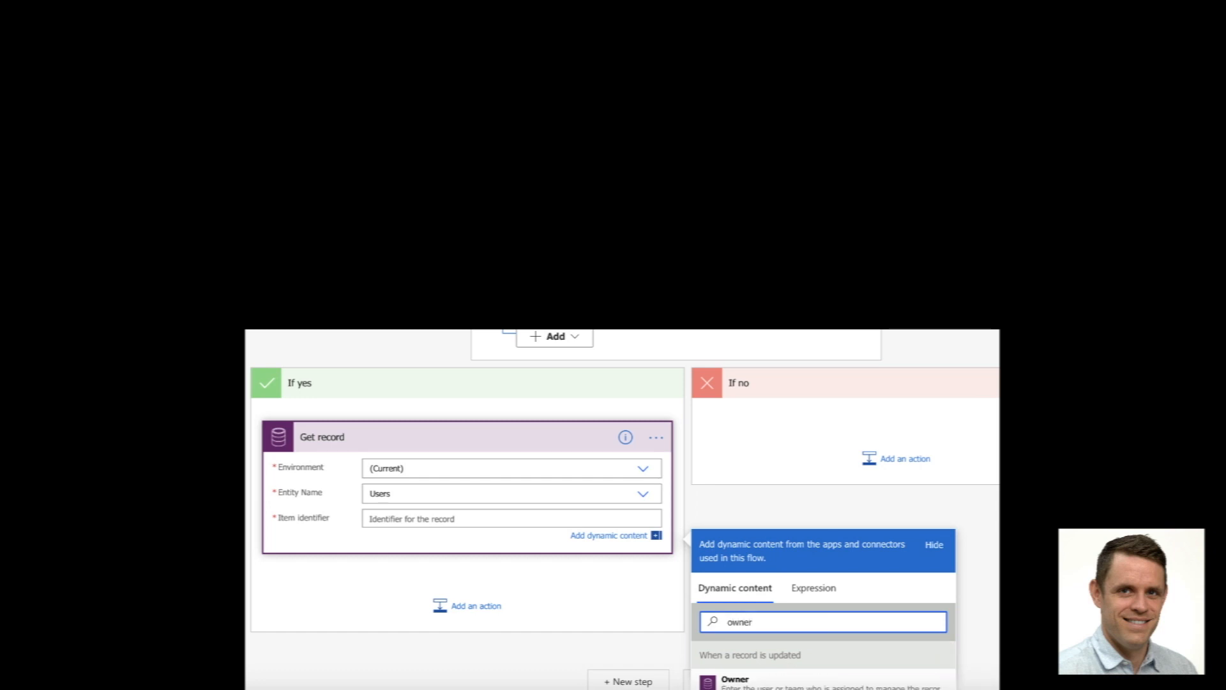
pyautogui.scroll(-3, 762, 642)
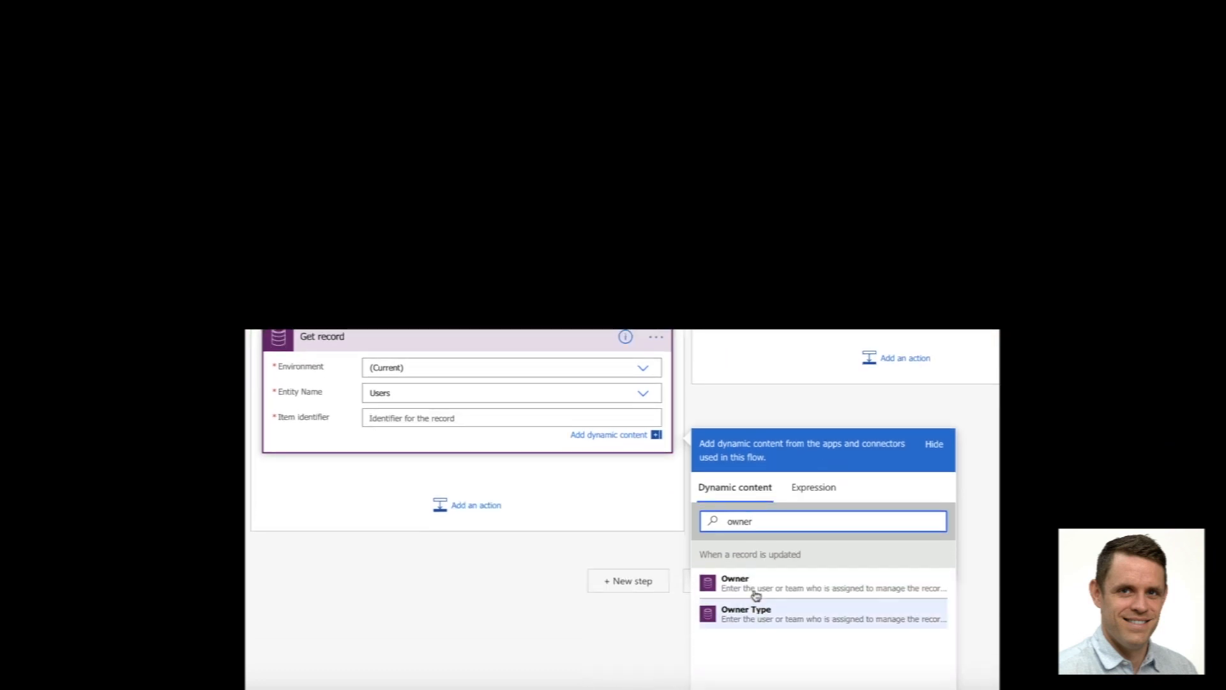
pyautogui.click(747, 589)
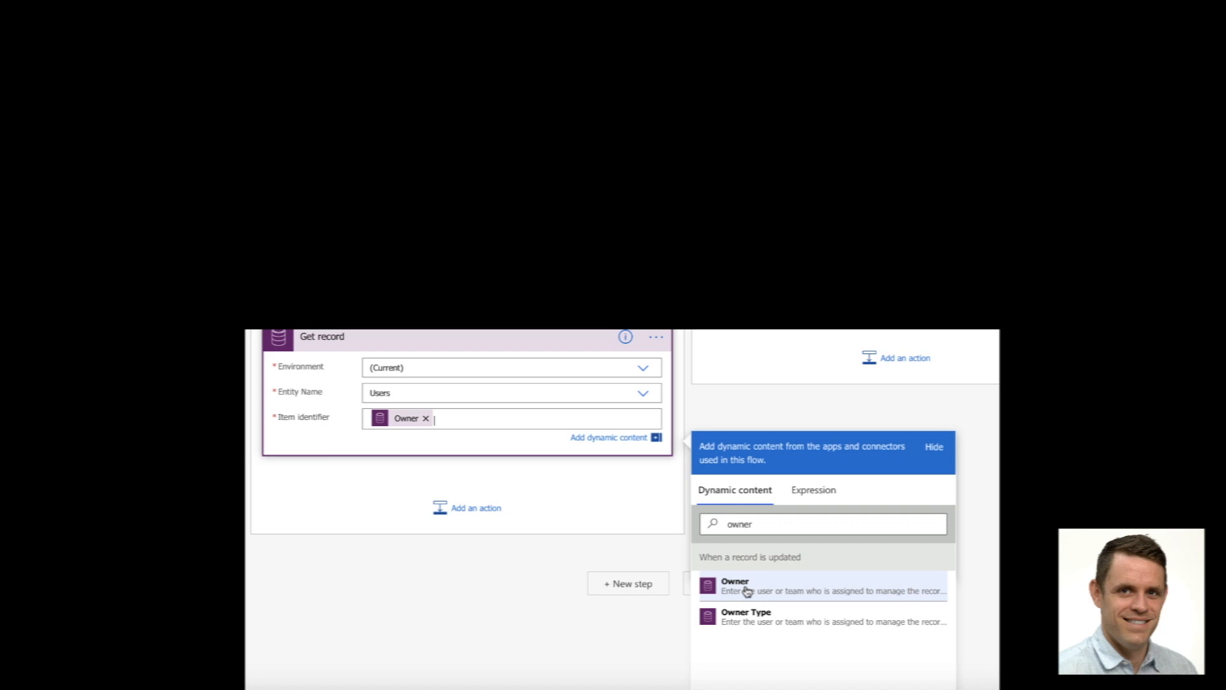
pyautogui.click(546, 442)
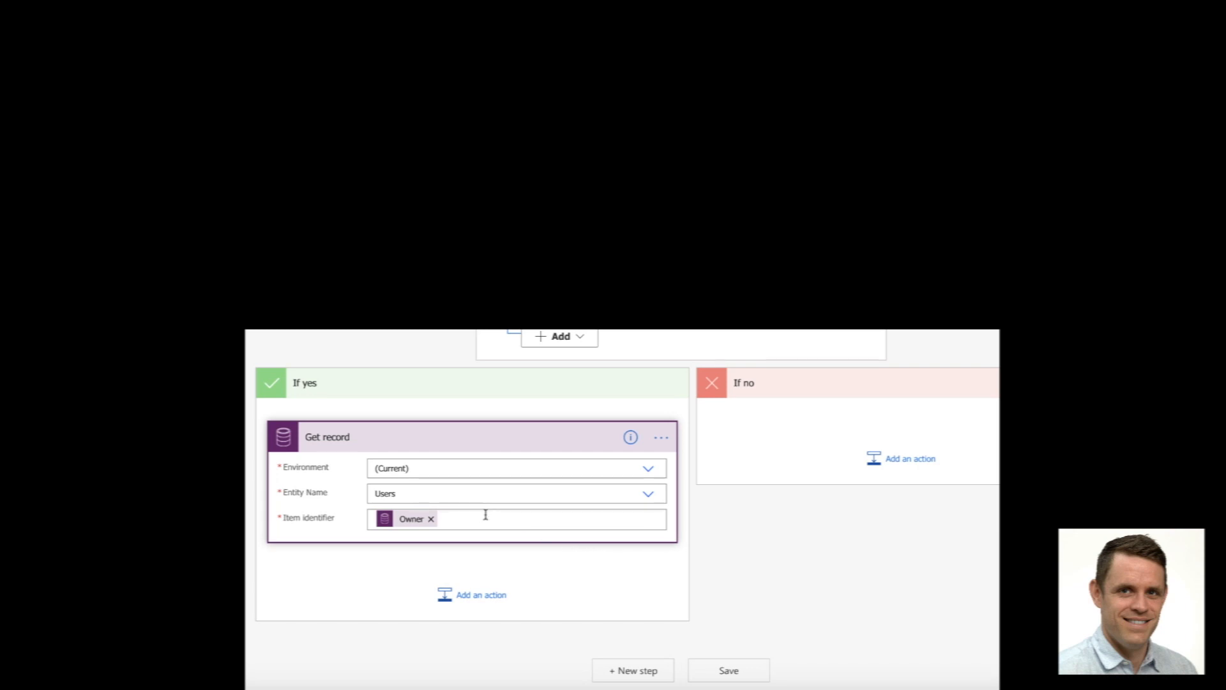
# Add the Mail action Send an email notification (V3) after Get record and accept its connection terms.
pyautogui.click(480, 594)
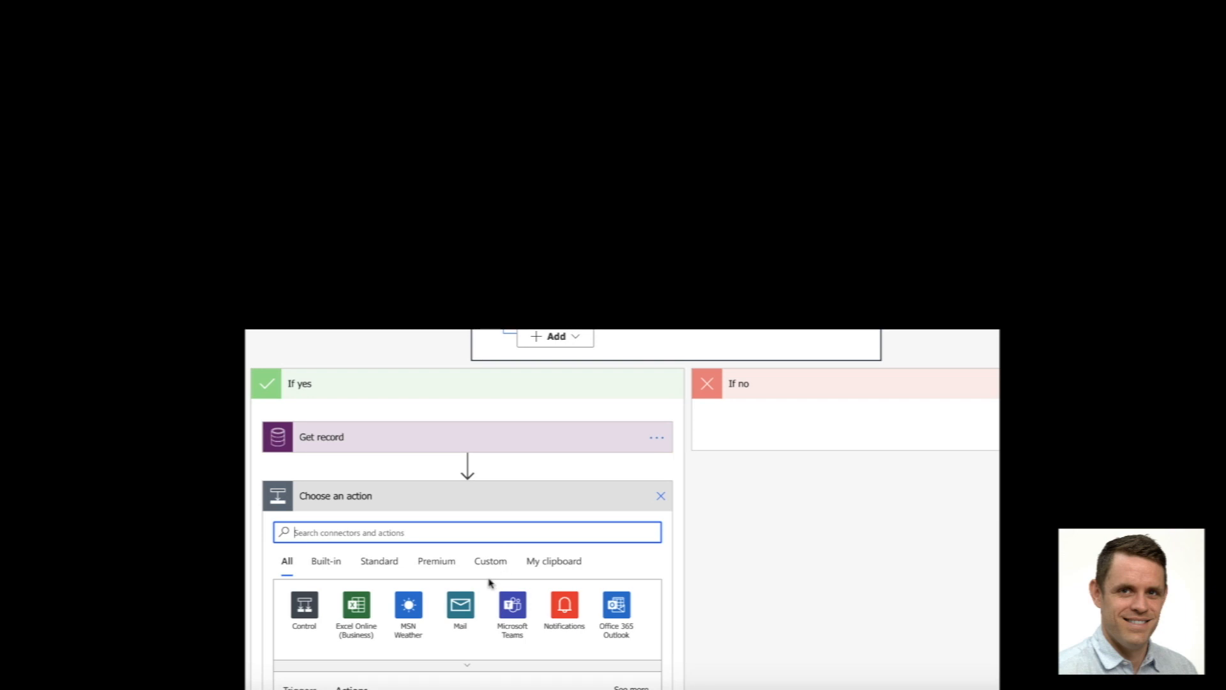
pyautogui.write('sen')
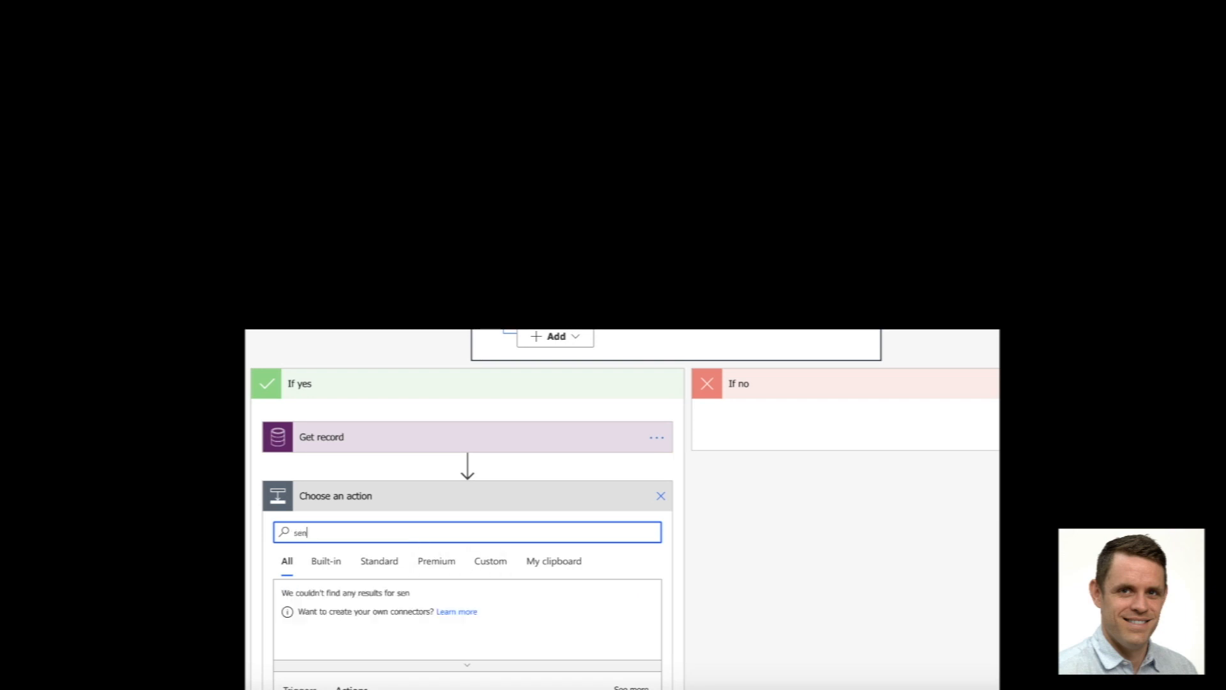
pyautogui.write('d an emai')
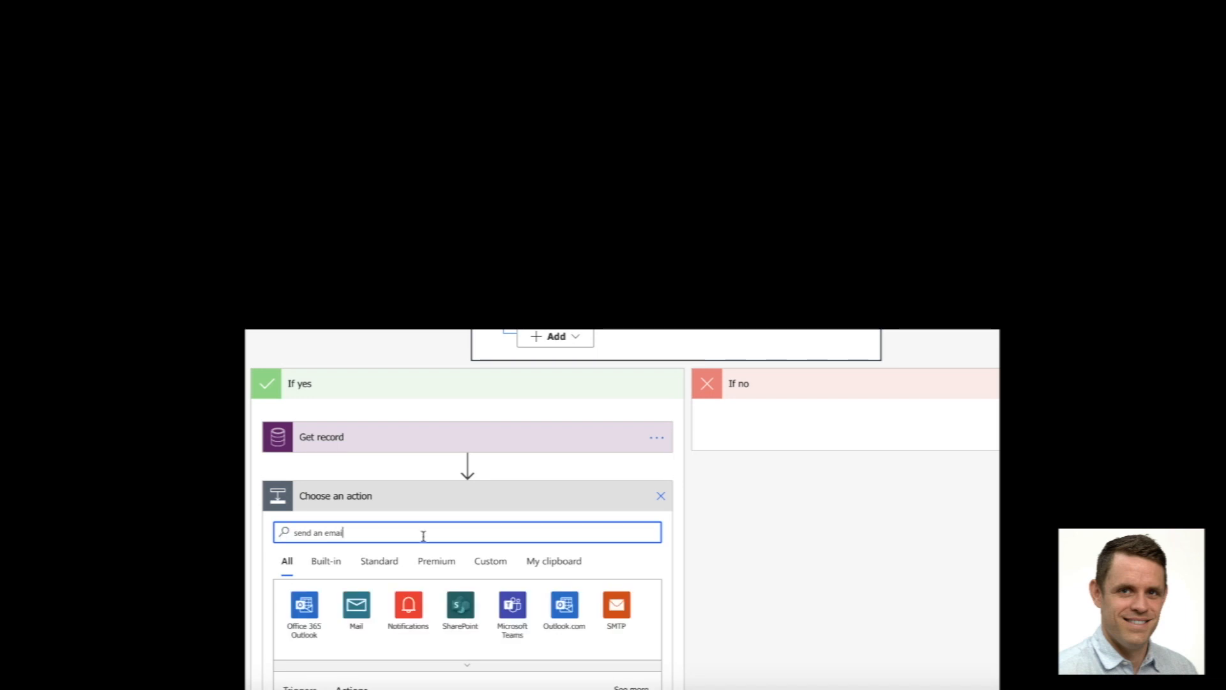
pyautogui.scroll(-3, 424, 536)
pyautogui.scroll(-1, 427, 548)
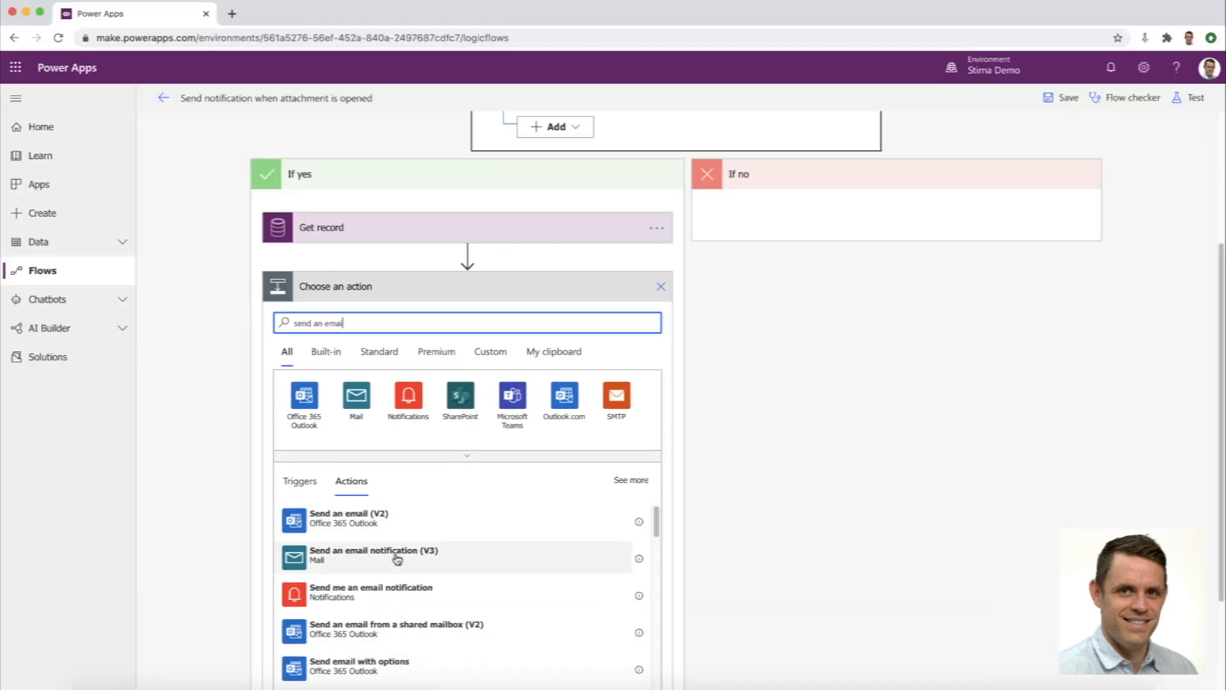
pyautogui.click(397, 560)
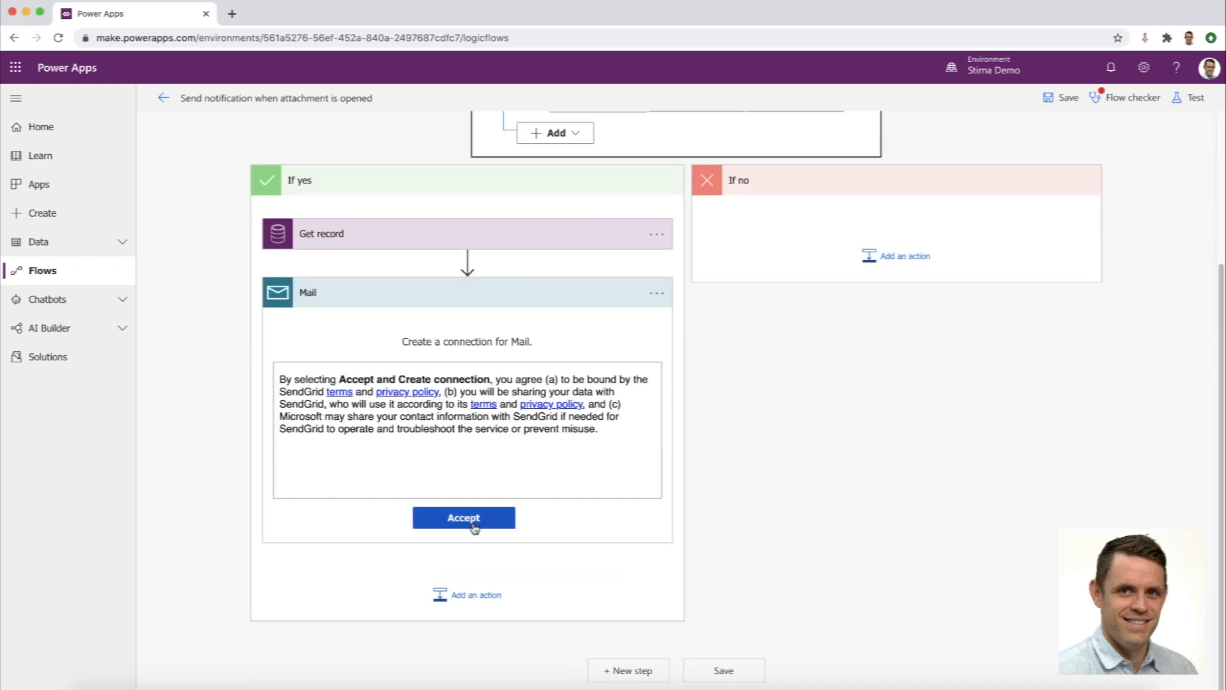
pyautogui.click(473, 524)
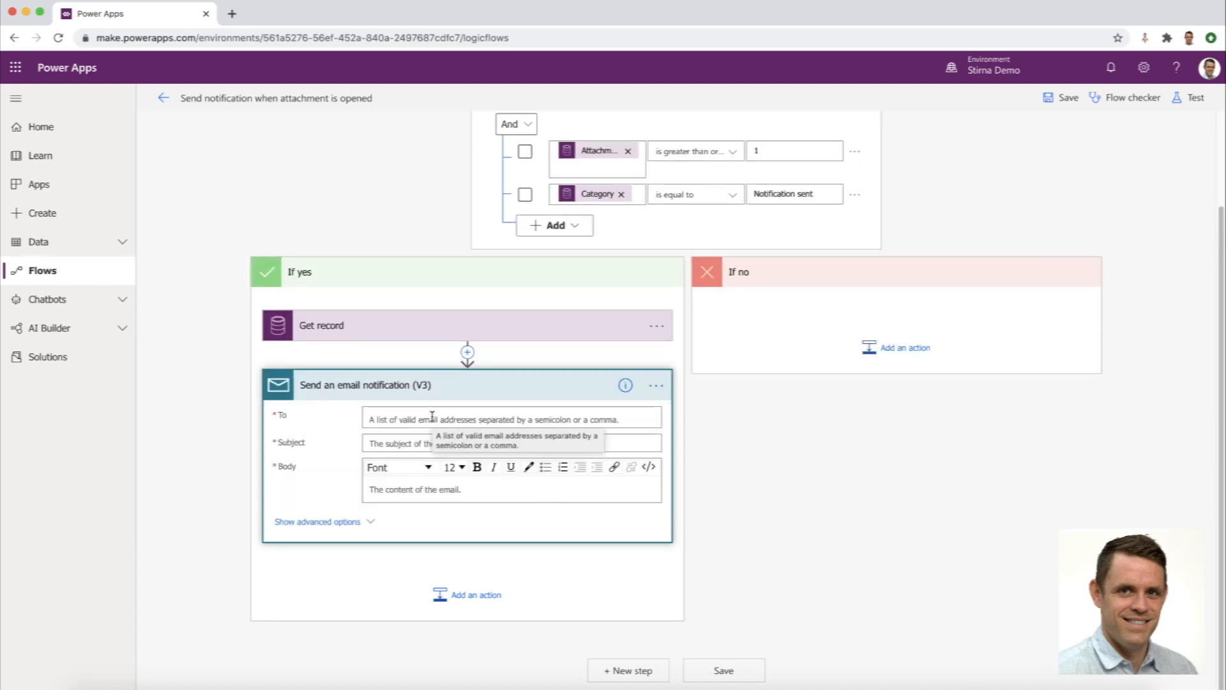
# Set the email notification's recipient to the Primary Email dynamic content from Get record.
pyautogui.click(432, 416)
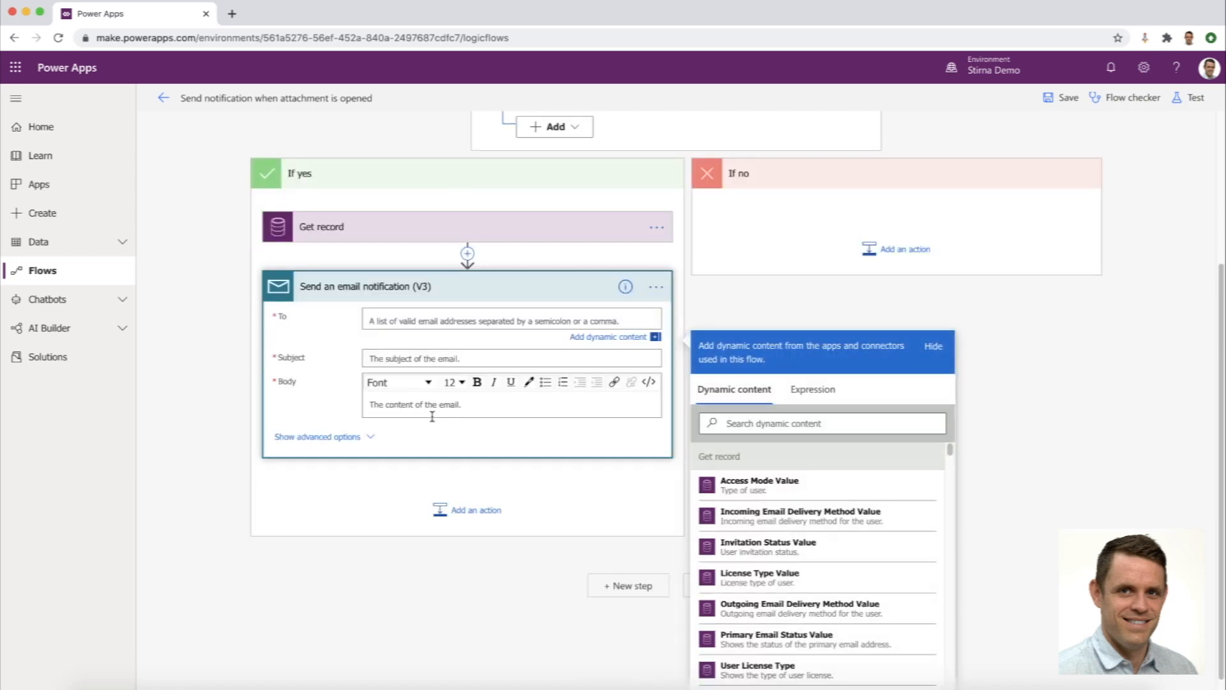
pyautogui.click(797, 425)
pyautogui.write('primary')
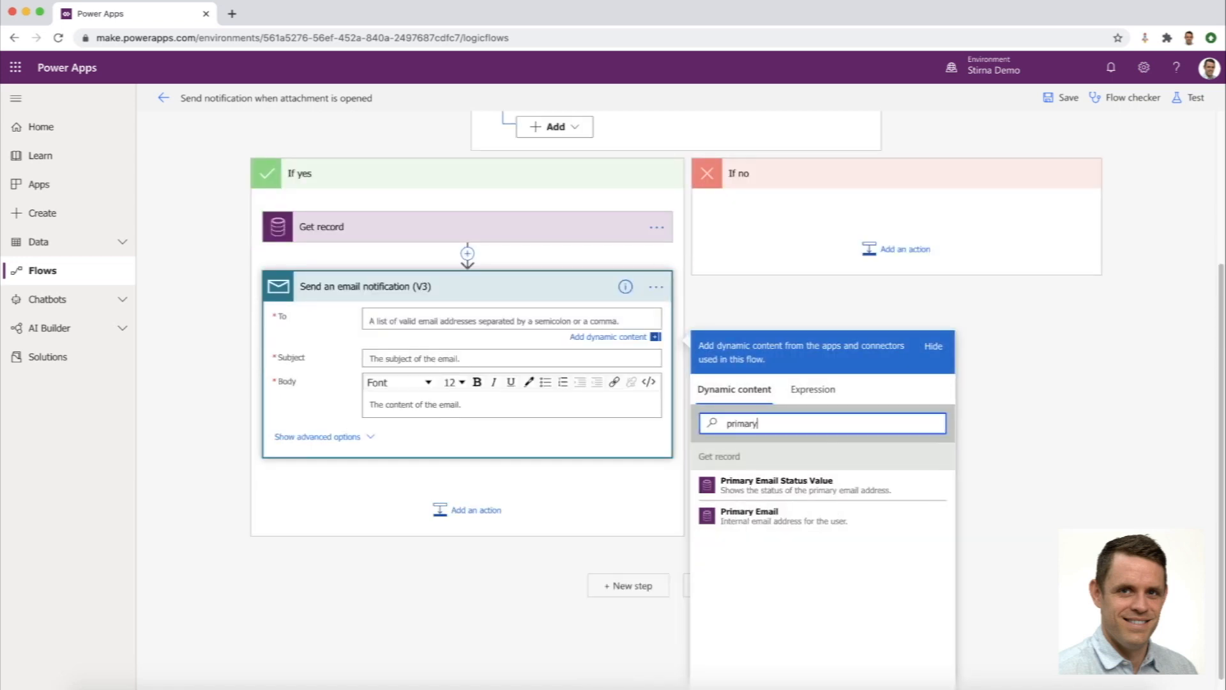
pyautogui.click(762, 518)
# Set the email notification's subject to "Attachment opened for" followed by the trigger's Subject dynamic content.
pyautogui.click(446, 357)
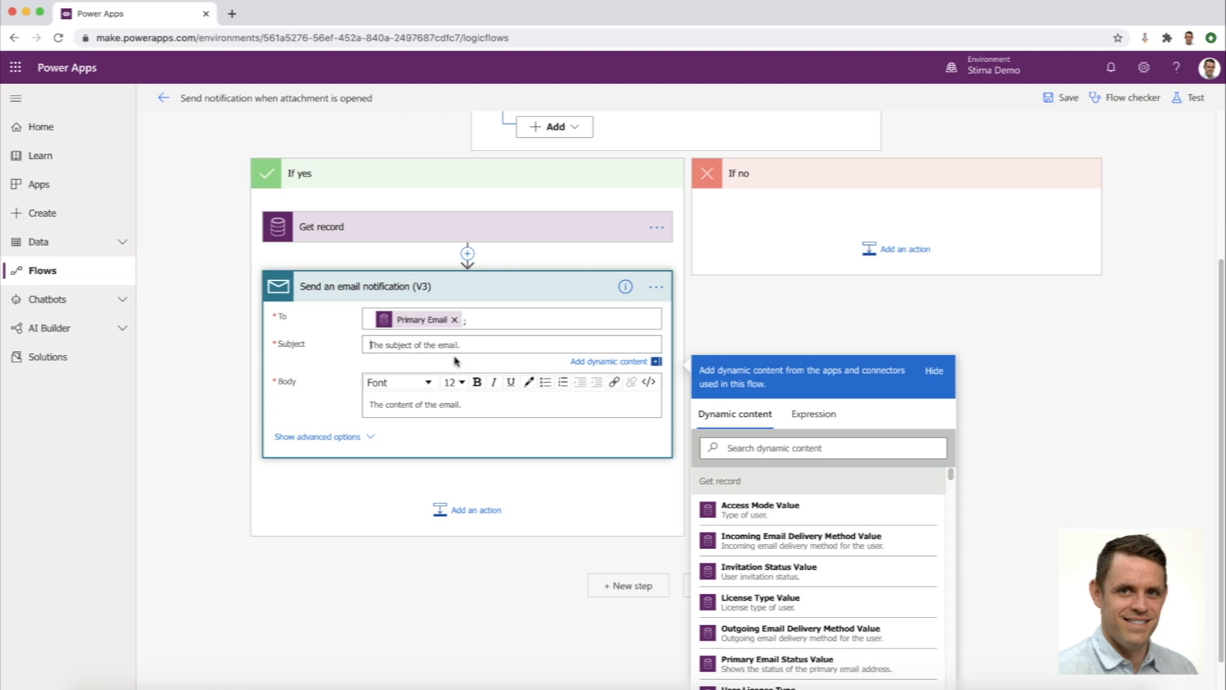
pyautogui.write('Not')
pyautogui.press('BackSpace')
pyautogui.press('BackSpace')
pyautogui.write('Attachment opened')
pyautogui.click(755, 450)
pyautogui.write('subject')
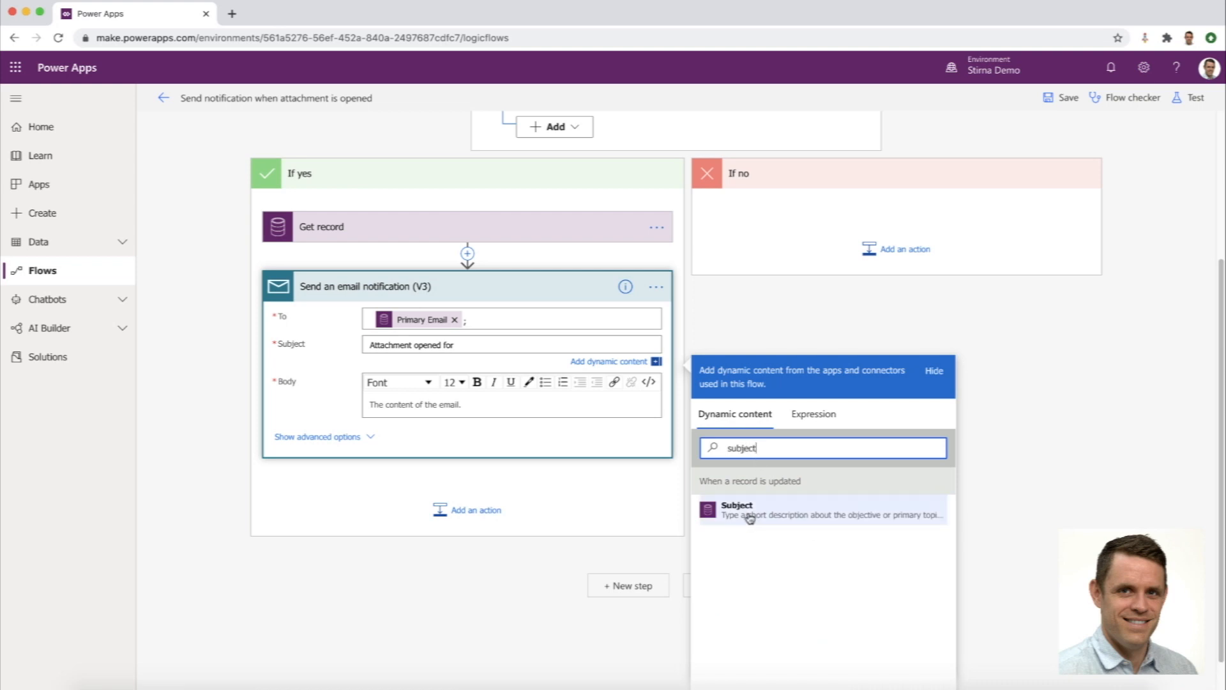
pyautogui.click(746, 511)
# Write the email body as "Your contact", the trigger's To Recipients dynamic content, and "has opened your attachment.", and save the flow.
pyautogui.click(468, 406)
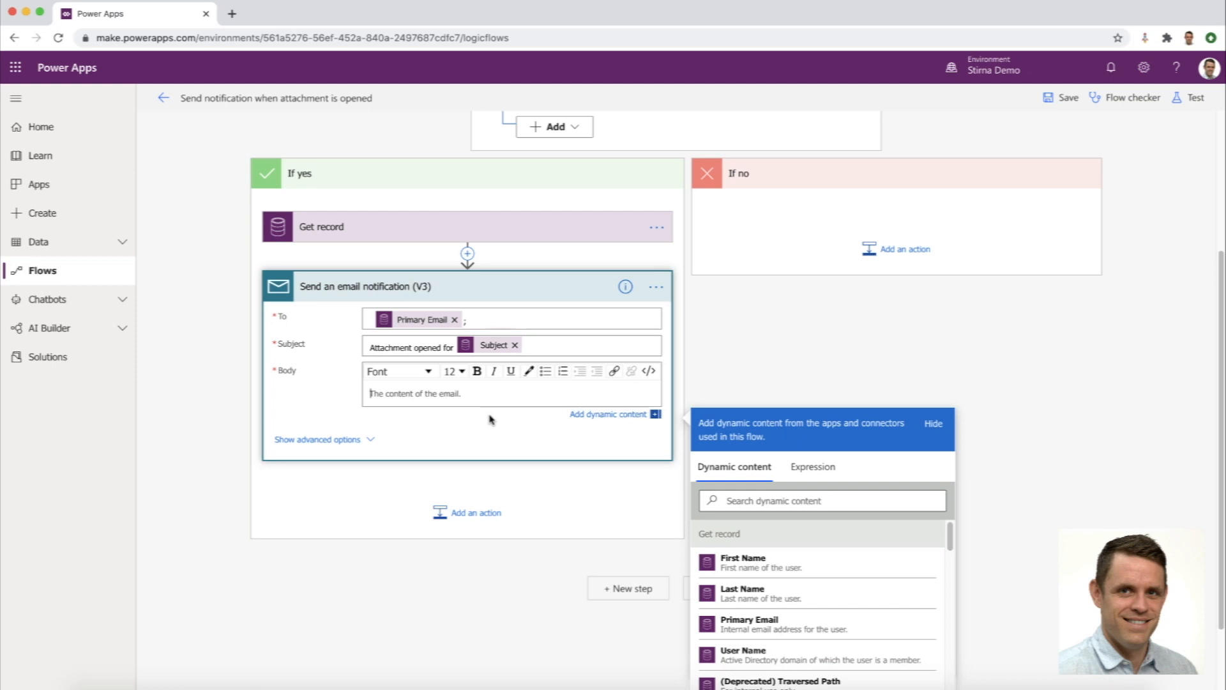
pyautogui.write('Your contact')
pyautogui.click(773, 503)
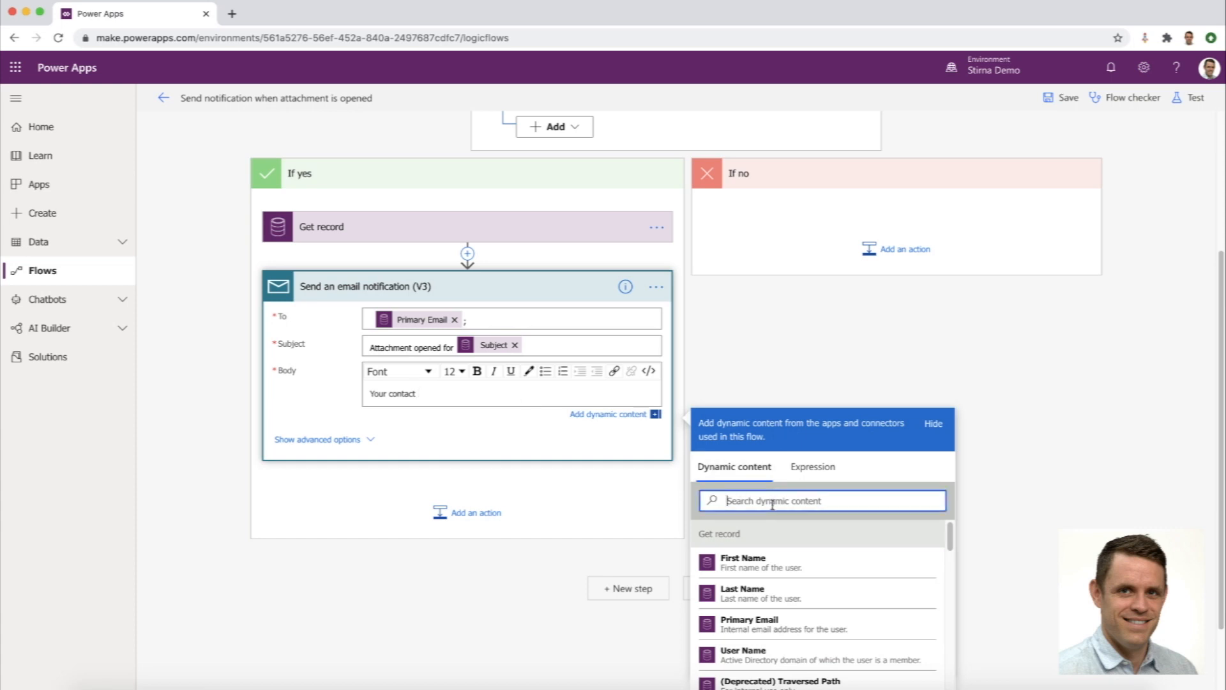
pyautogui.write('to')
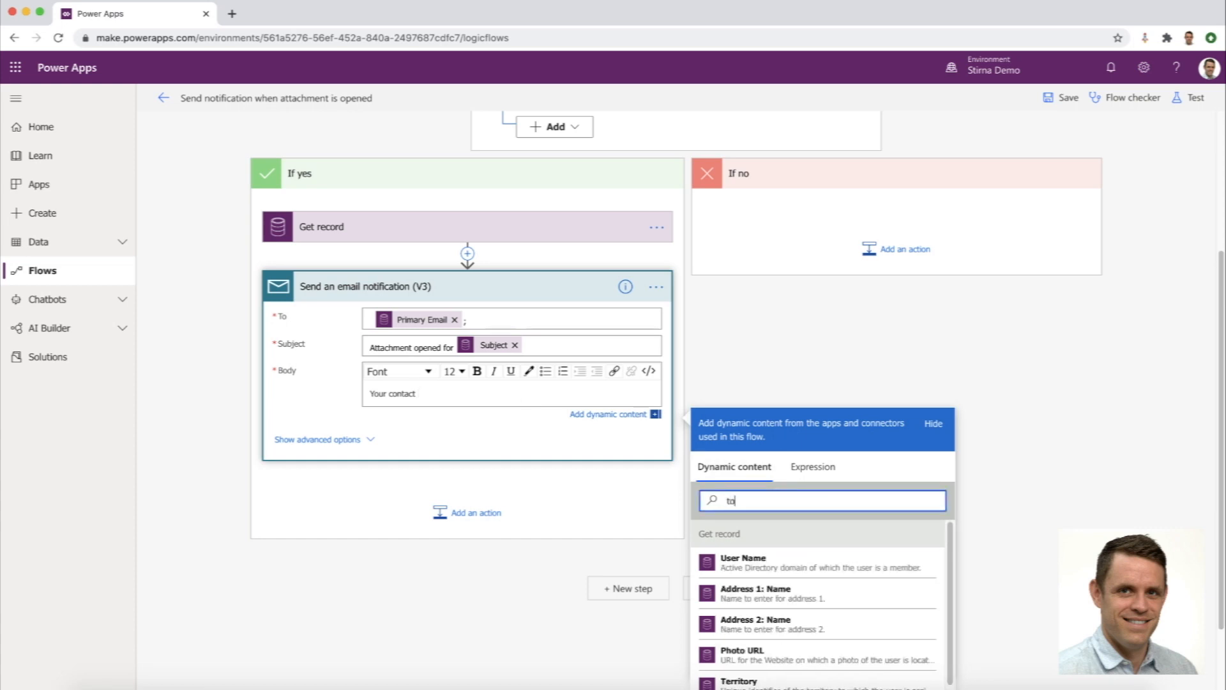
pyautogui.scroll(-3, 788, 550)
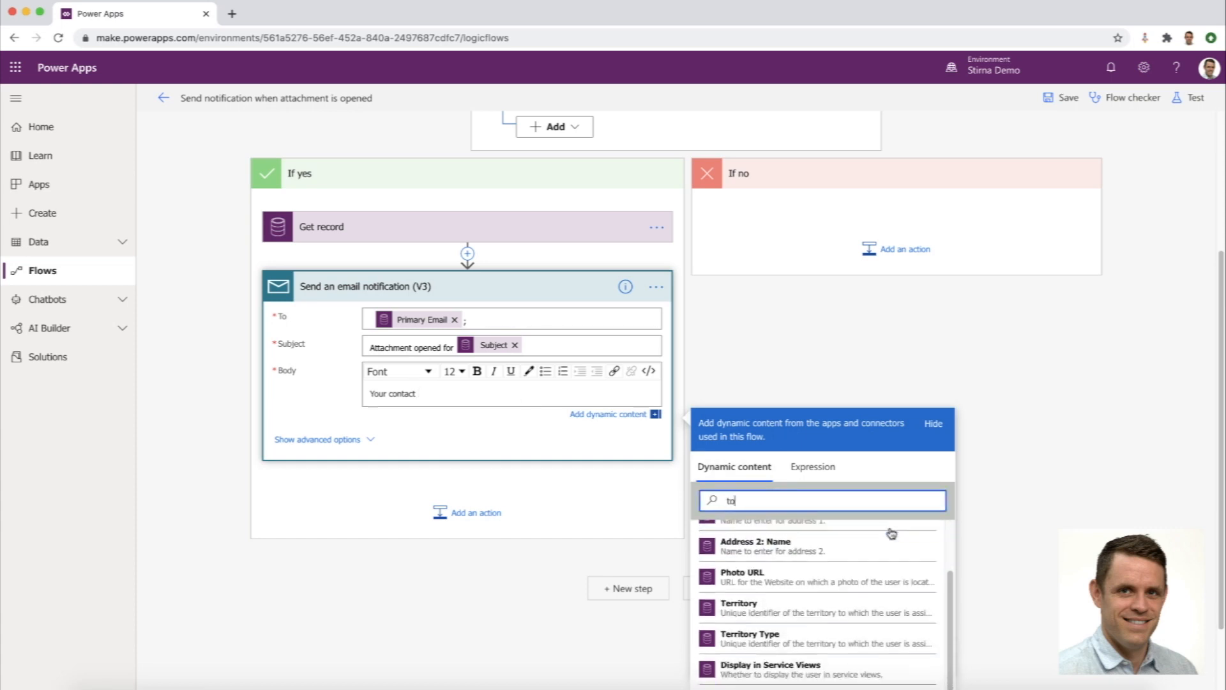
pyautogui.scroll(-2, 876, 543)
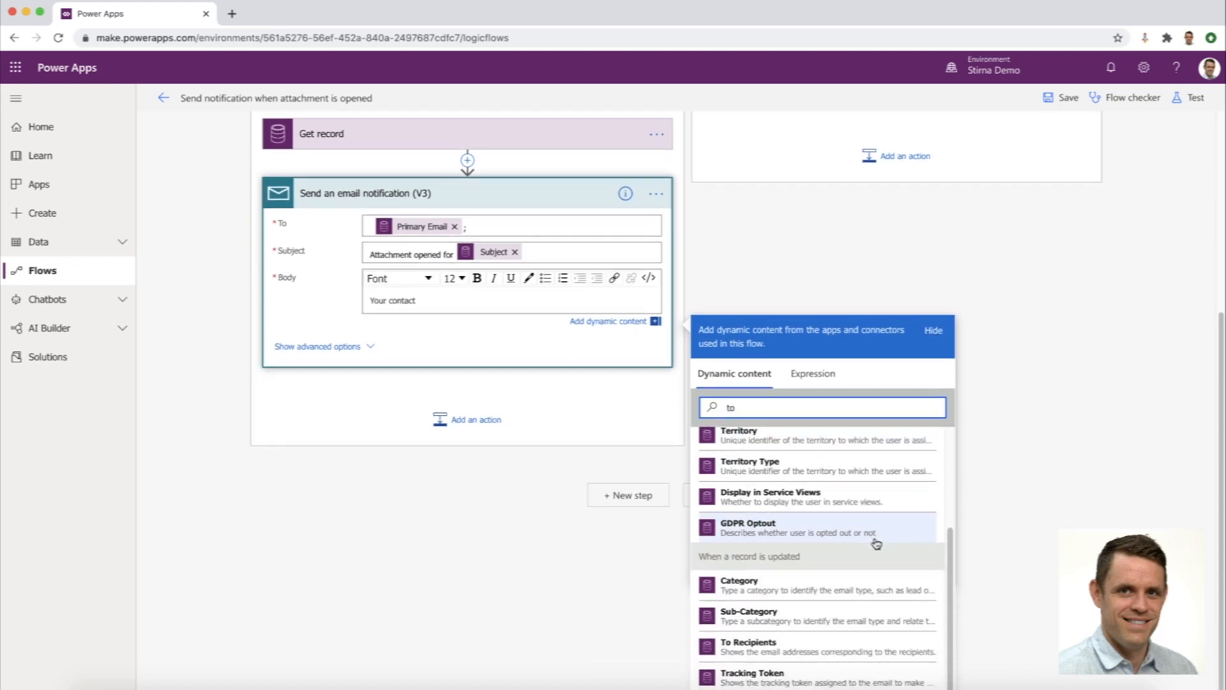
pyautogui.click(771, 643)
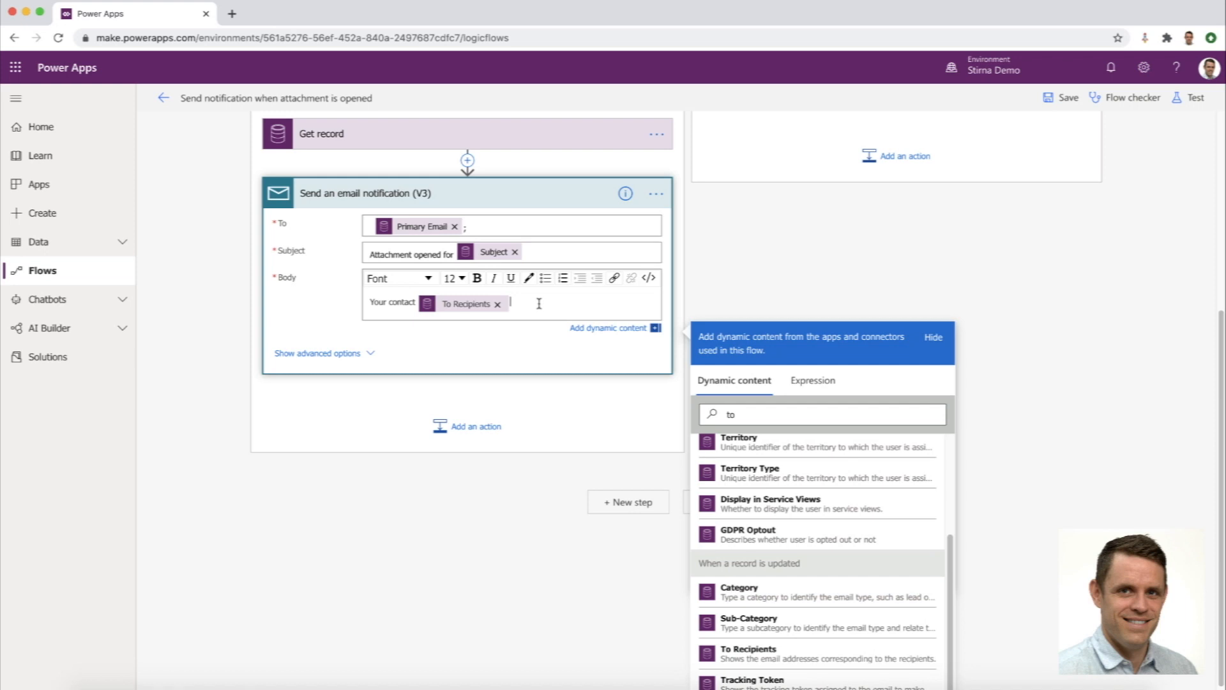
pyautogui.write('has opened your attachment.')
pyautogui.click(530, 345)
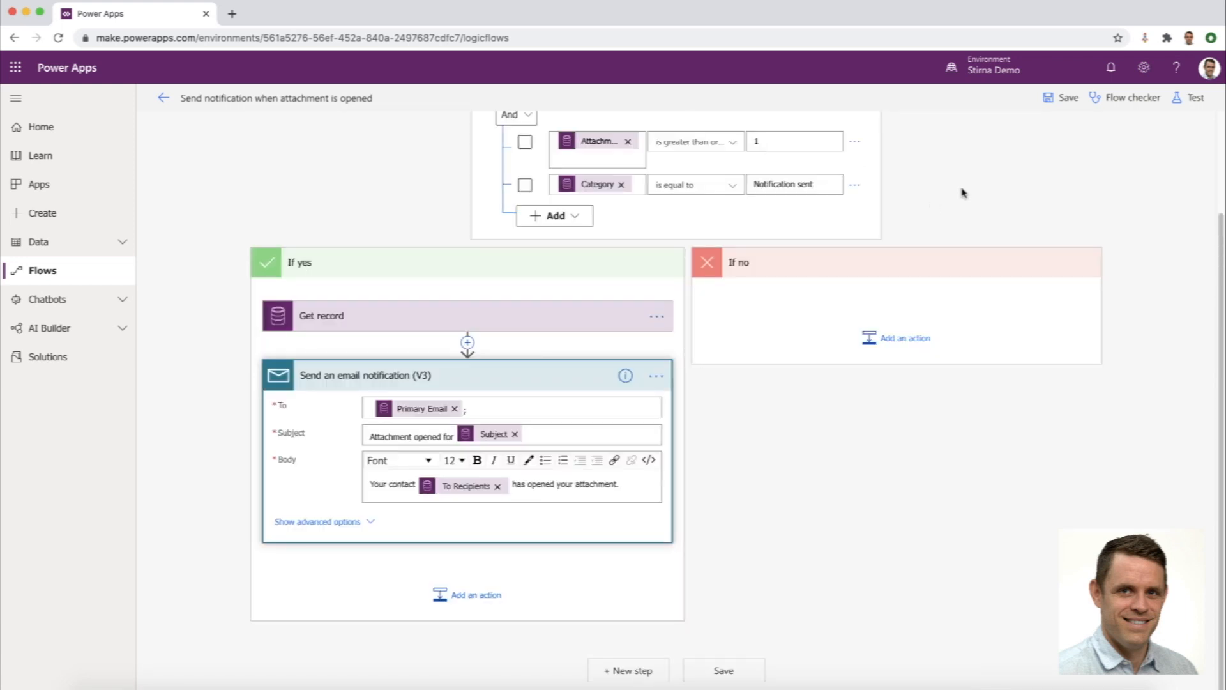
pyautogui.click(1060, 99)
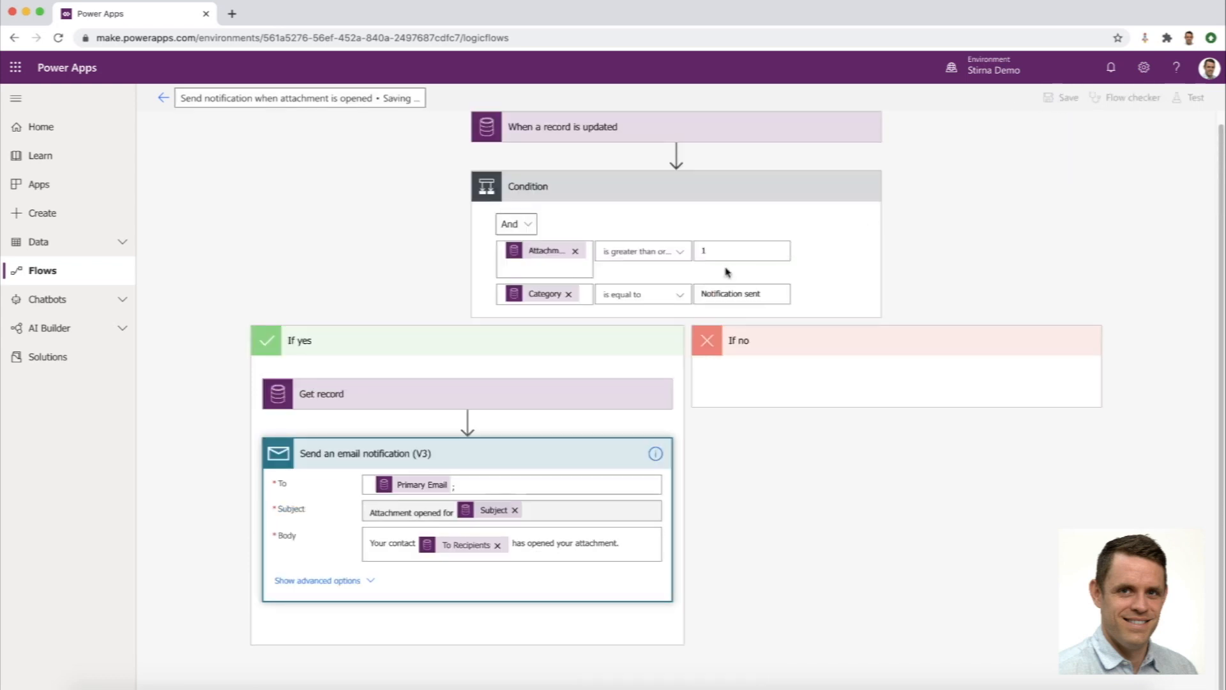
# Add the Common Data Service action Update a record after the email notification in the If yes branch.
pyautogui.click(465, 597)
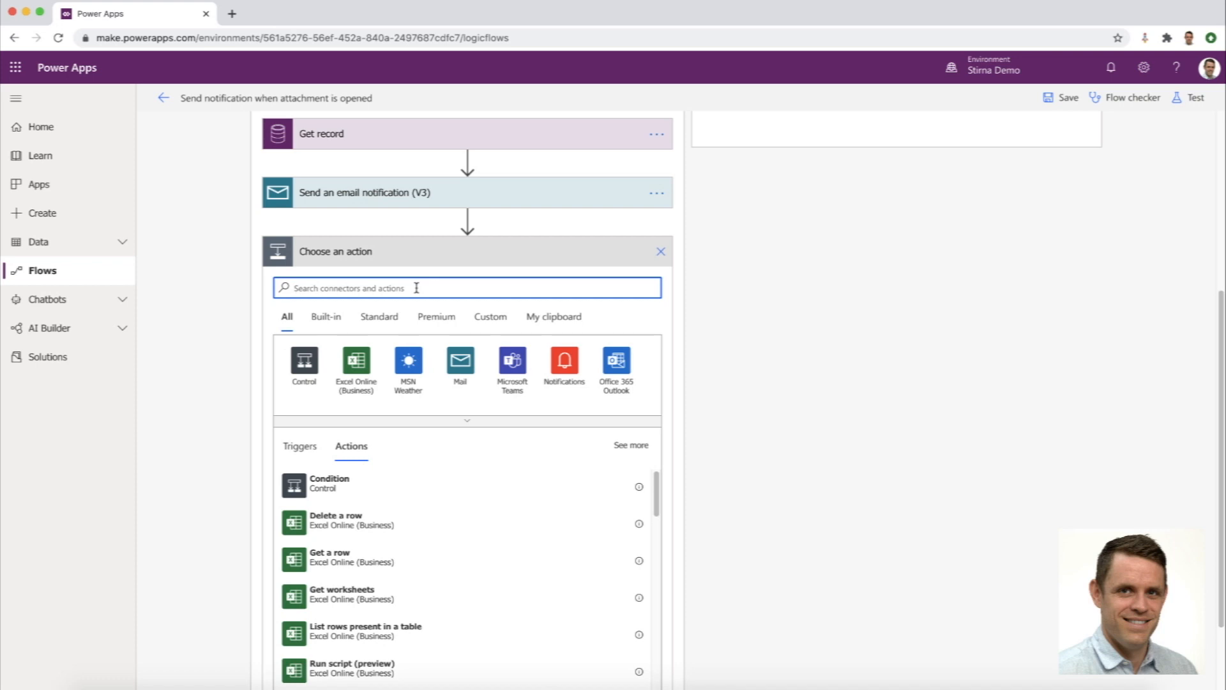
pyautogui.write('update re')
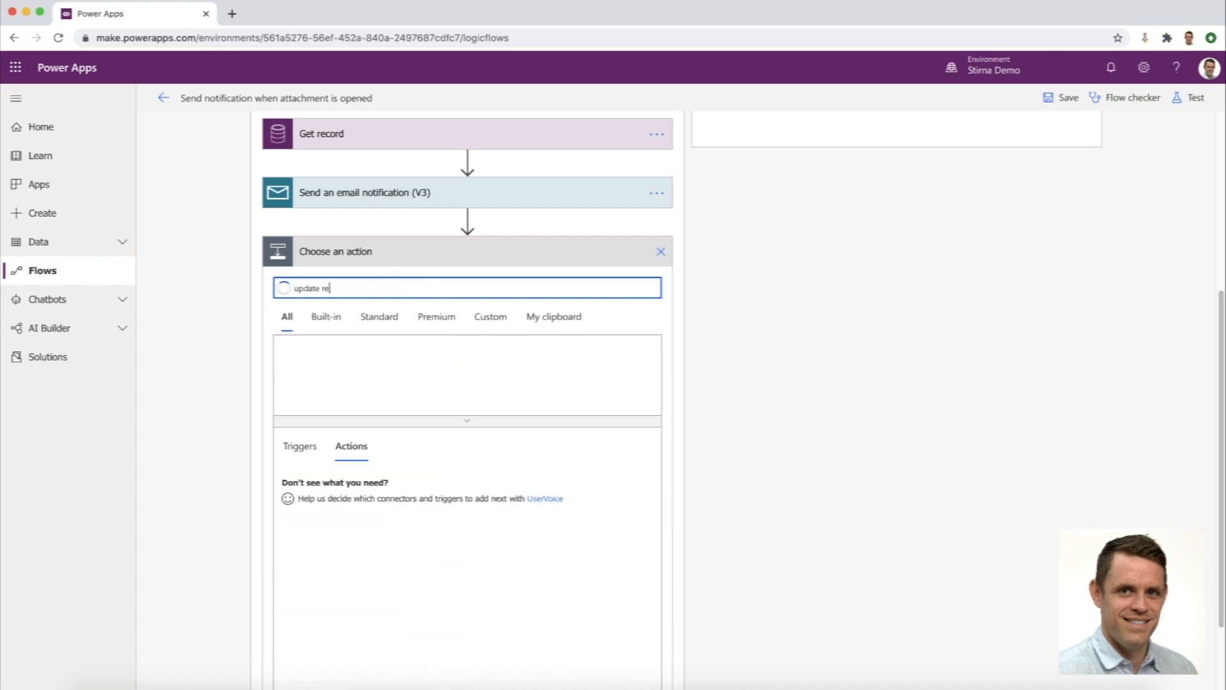
pyautogui.write('cord')
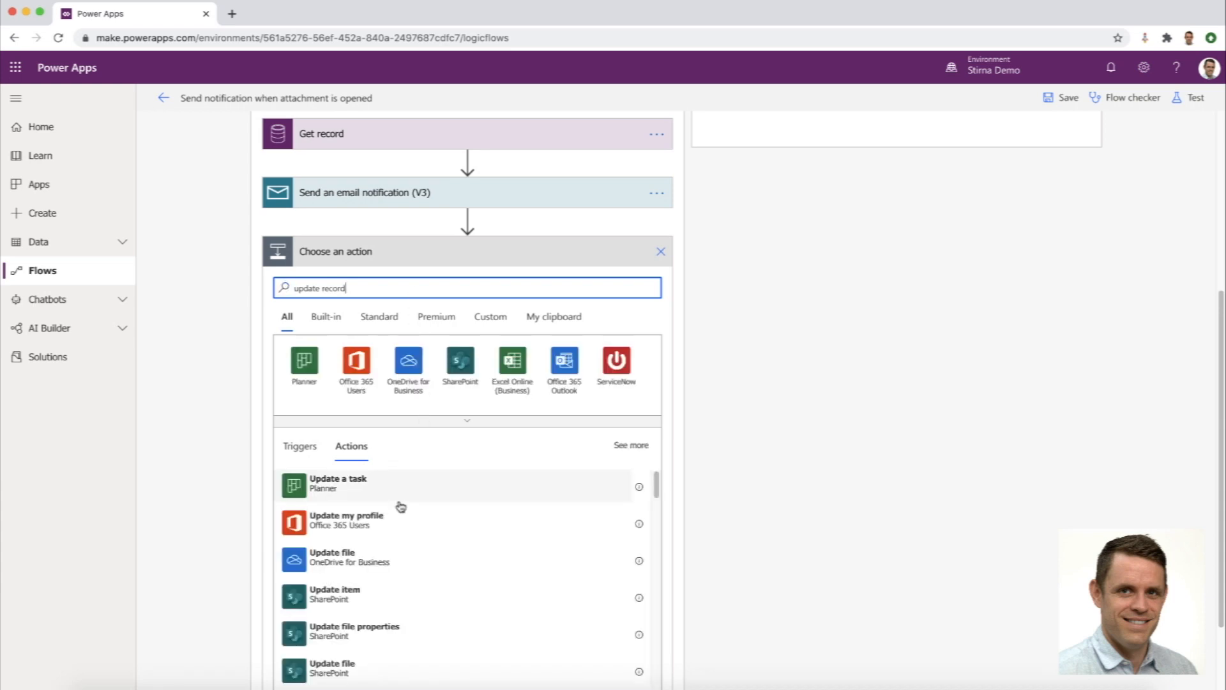
pyautogui.scroll(-3, 396, 511)
pyautogui.scroll(-4, 396, 522)
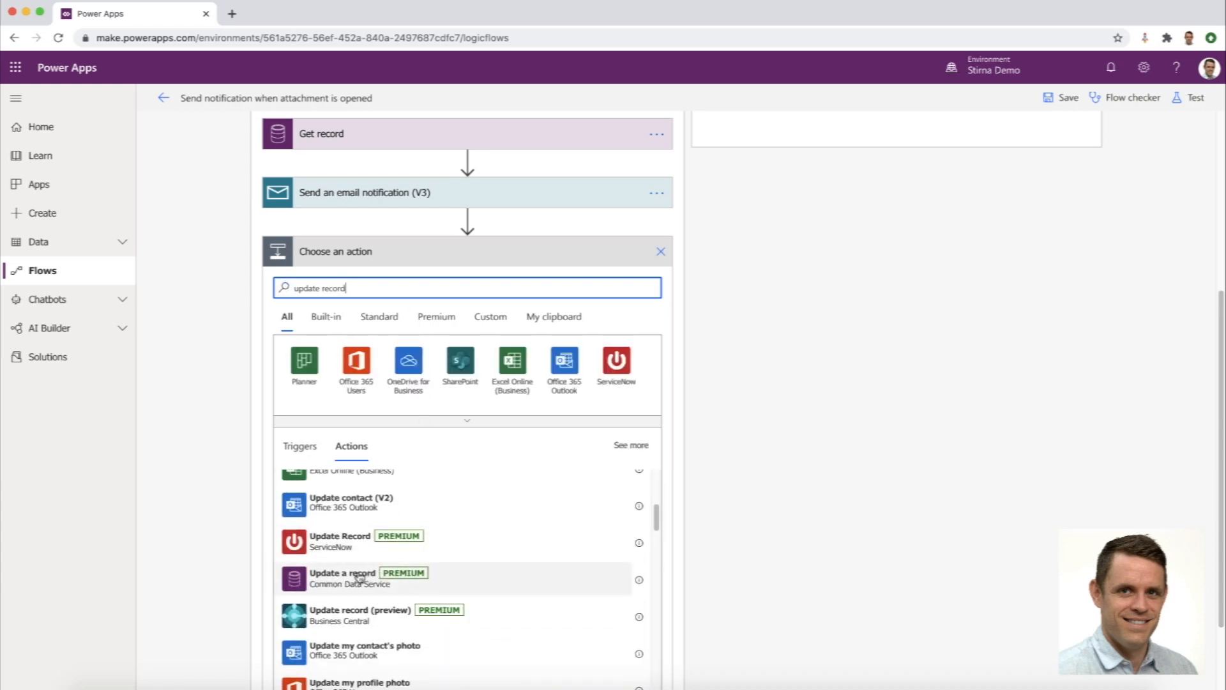
pyautogui.click(362, 577)
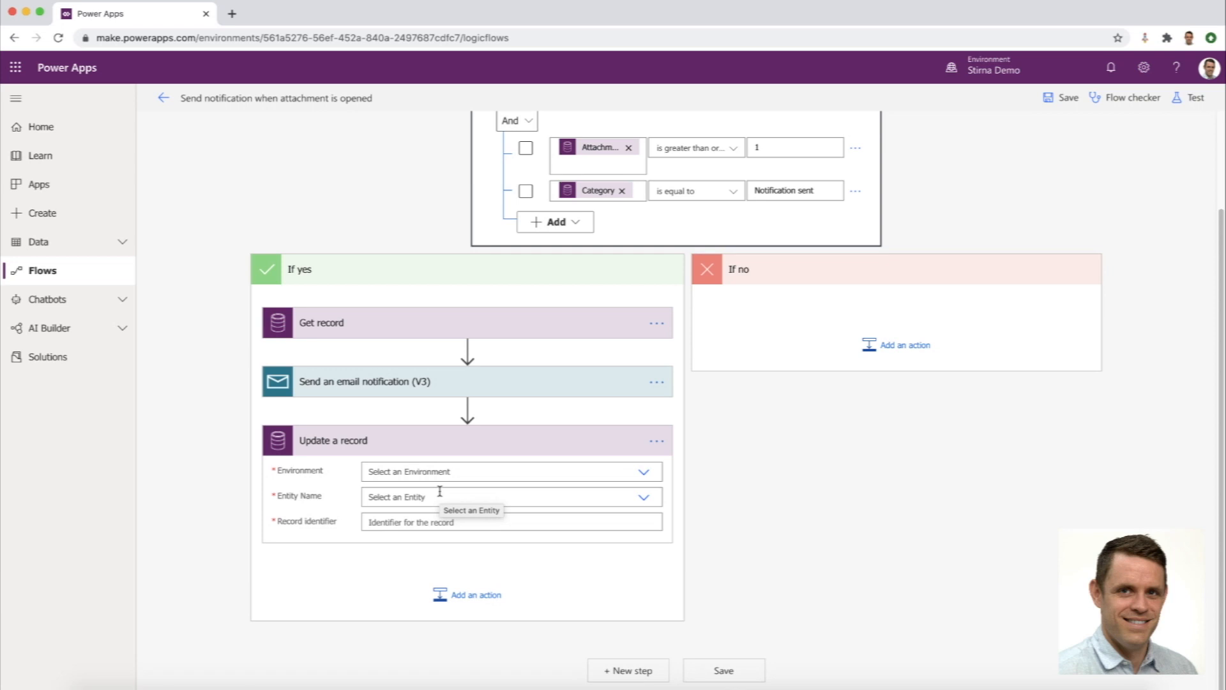
# Set the Update a record action's environment to (Current) and its entity name to Email Messages.
pyautogui.click(464, 470)
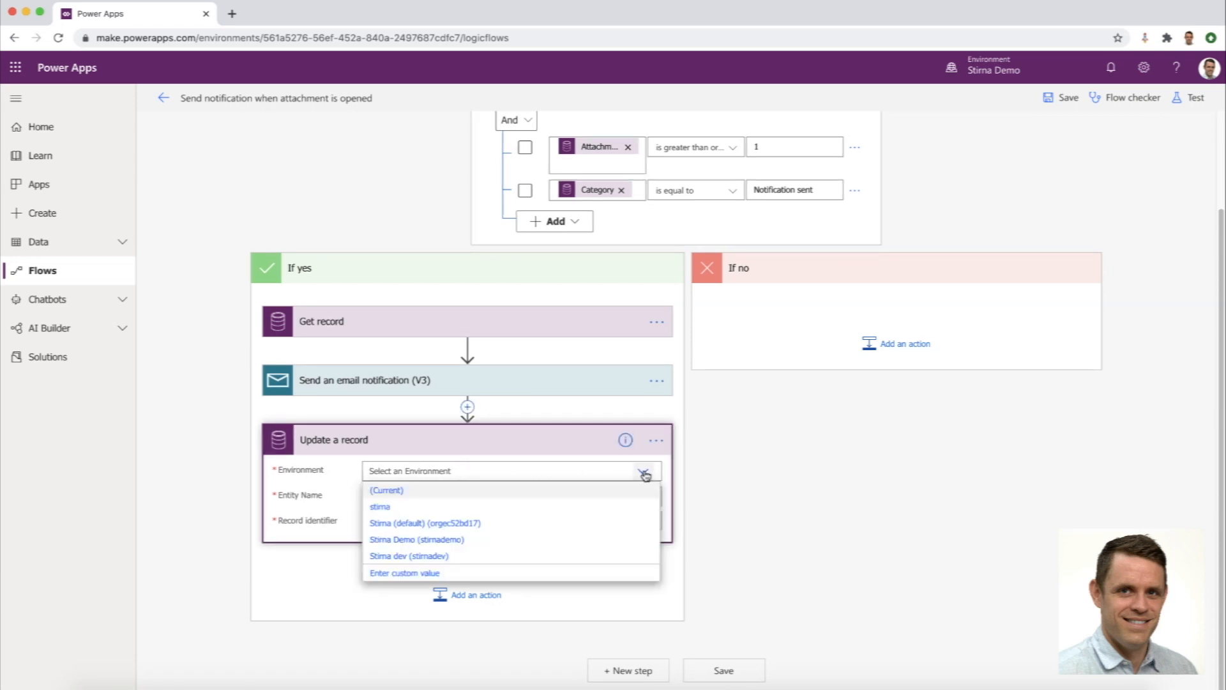
pyautogui.click(463, 490)
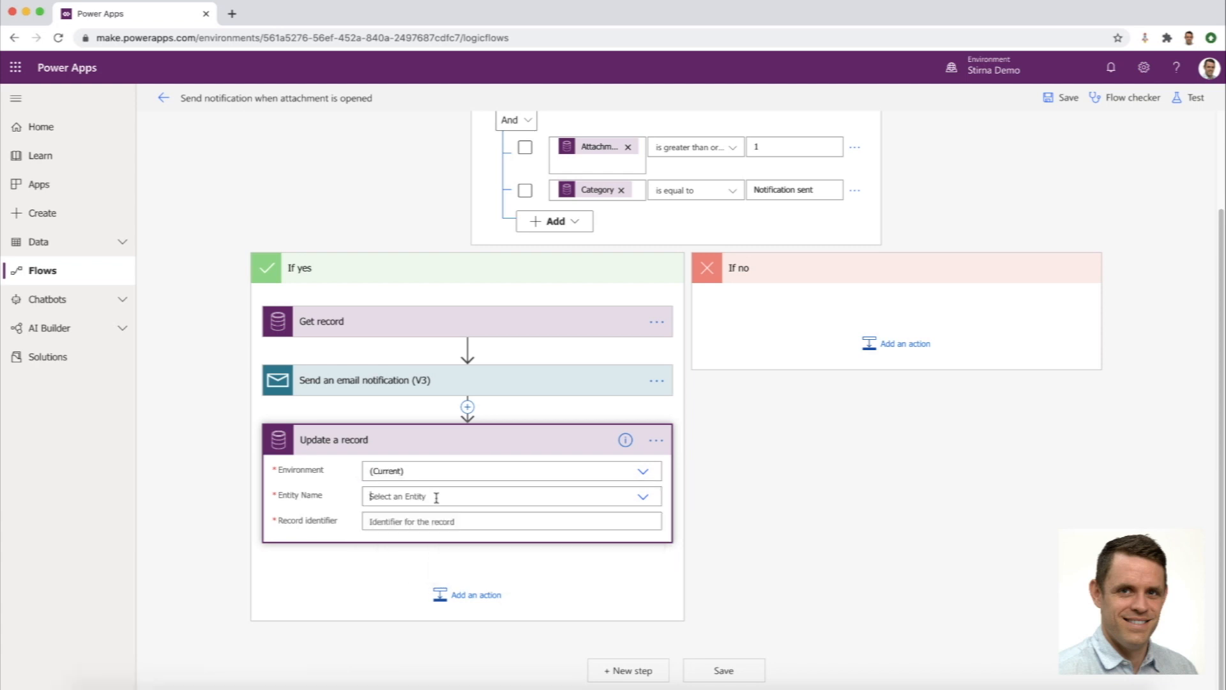
pyautogui.write('email')
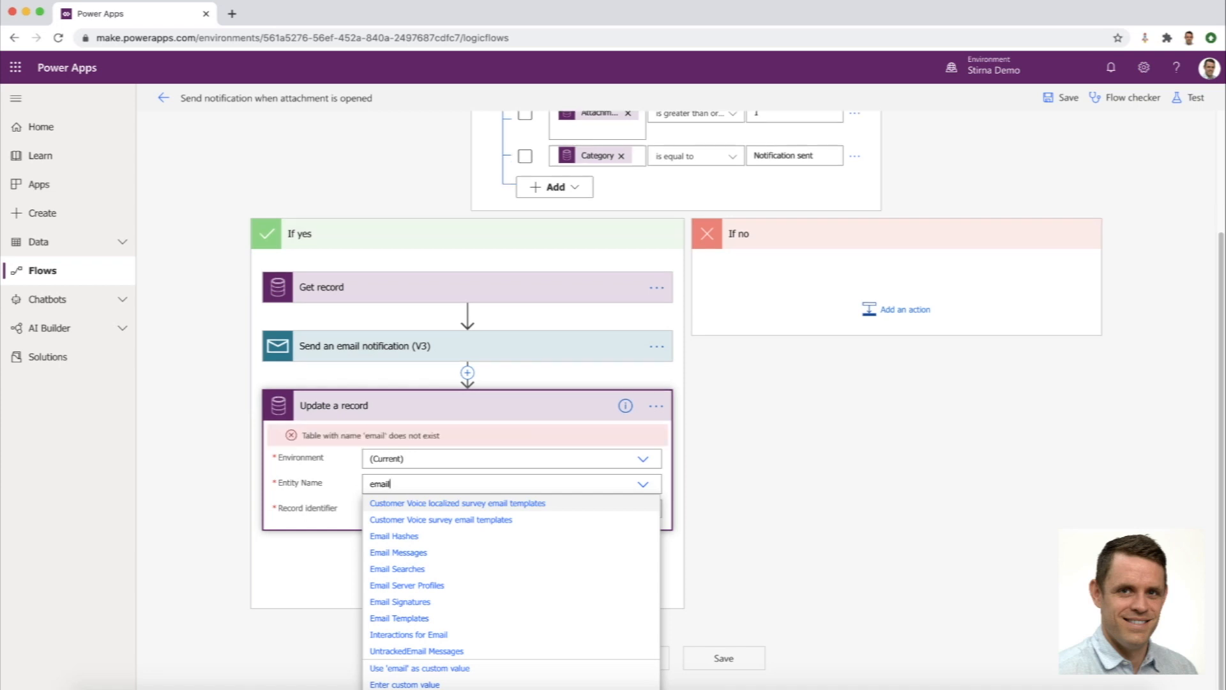
pyautogui.write(' message')
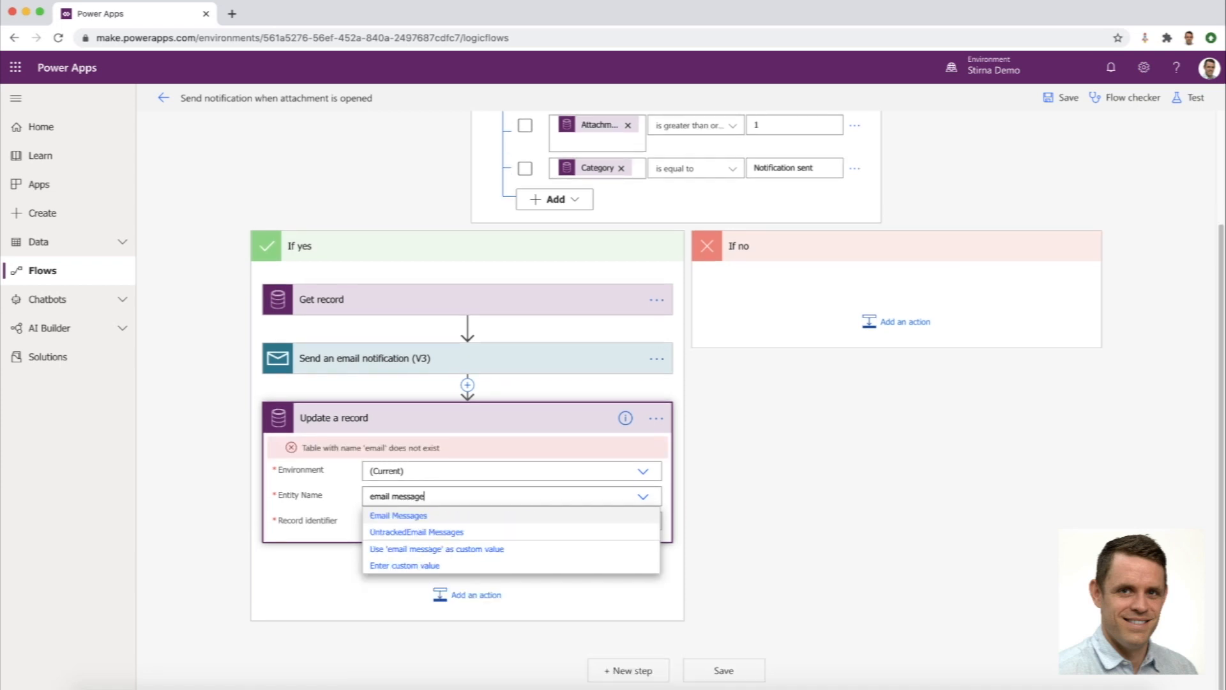
pyautogui.click(426, 518)
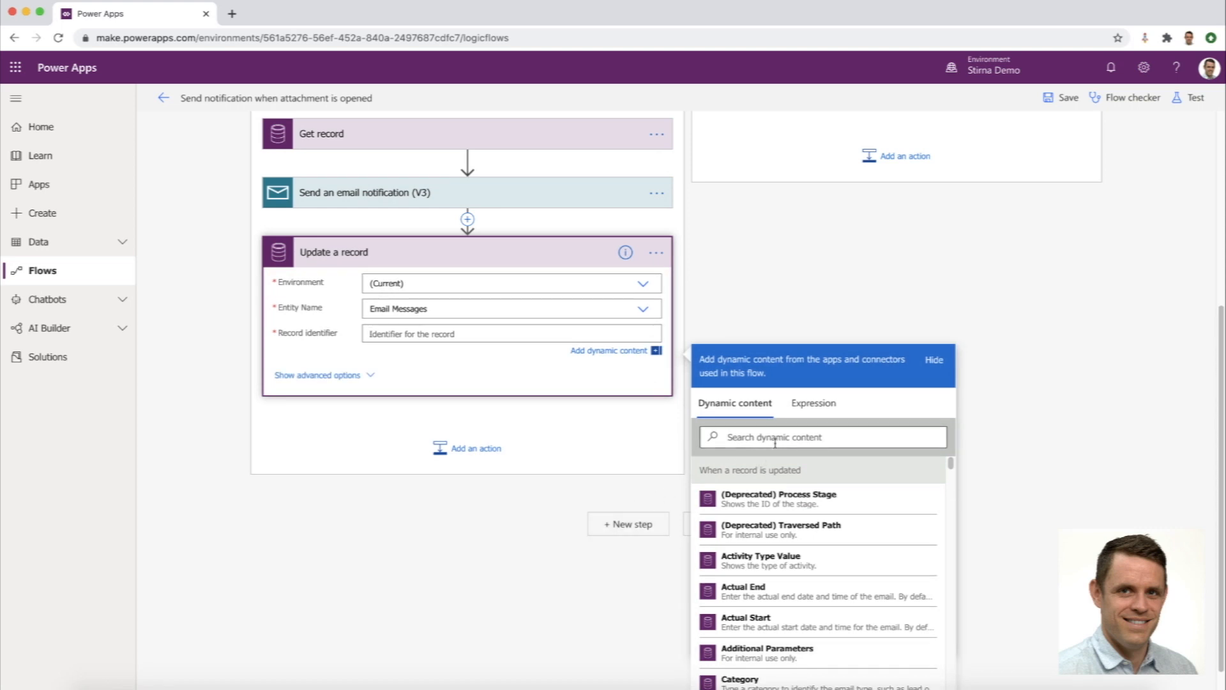
# Set the Update a record action's record identifier to the trigger's Email Message dynamic content.
pyautogui.click(775, 440)
pyautogui.write('email mes')
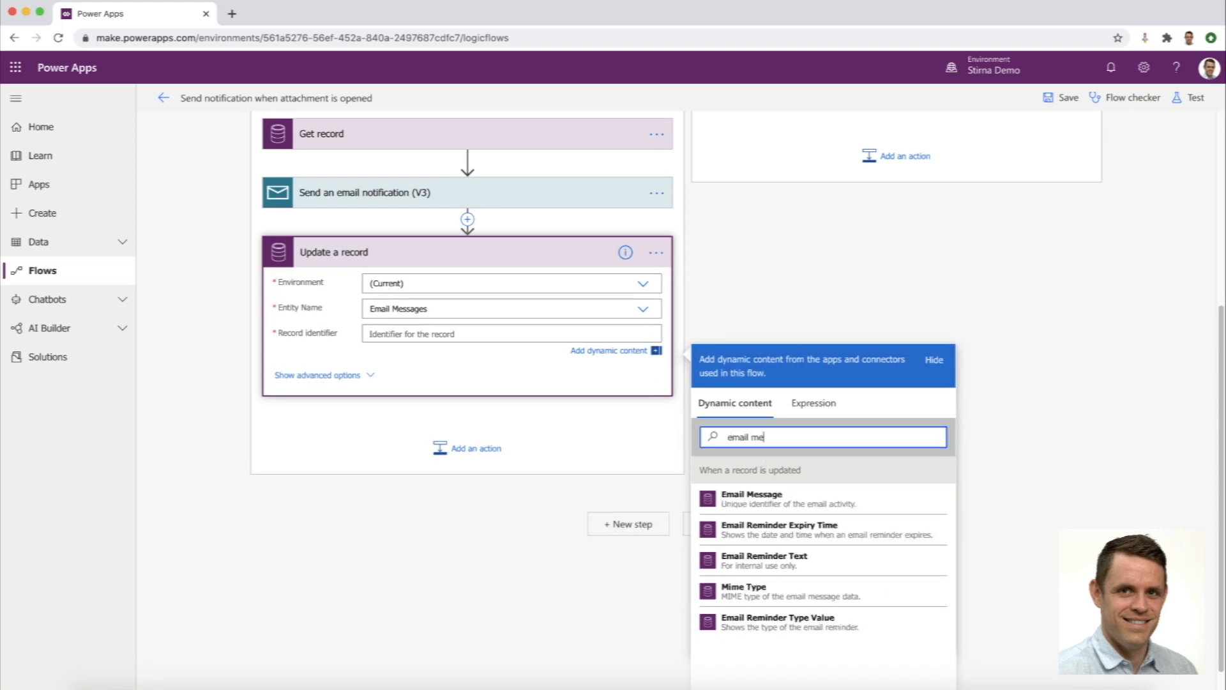
pyautogui.click(762, 502)
pyautogui.click(496, 387)
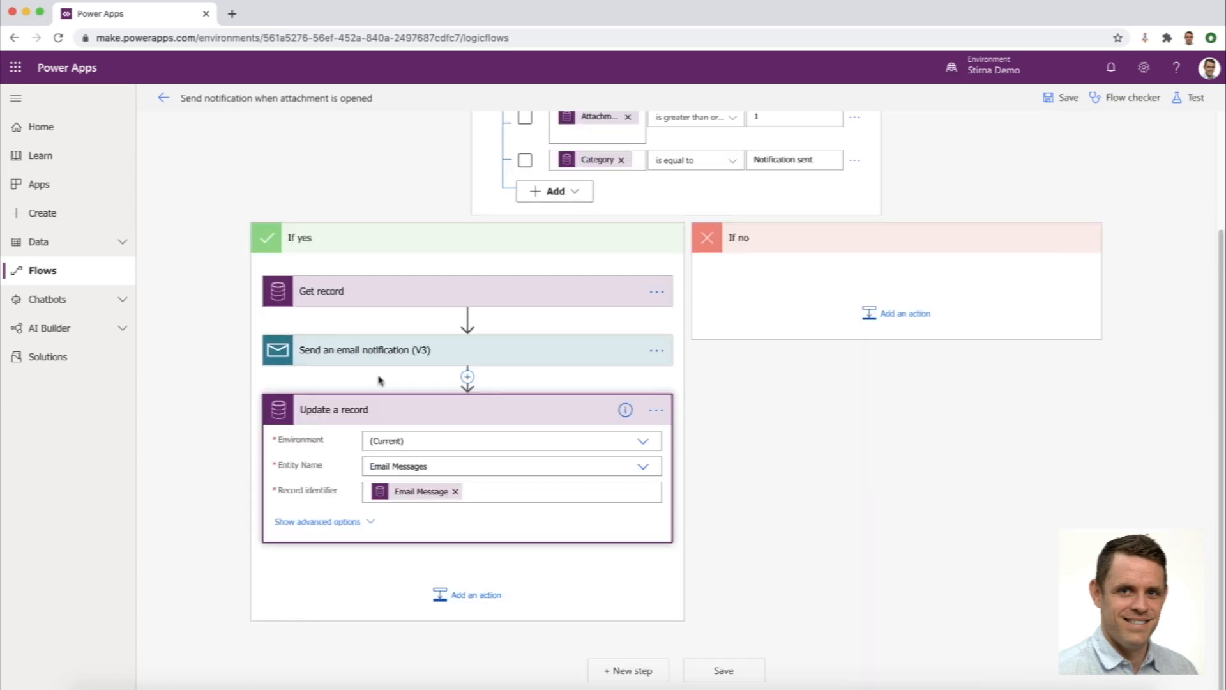
# Show the advanced options of Update a record and set the Category to "Notification sent".
pyautogui.click(328, 521)
pyautogui.scroll(-3, 412, 522)
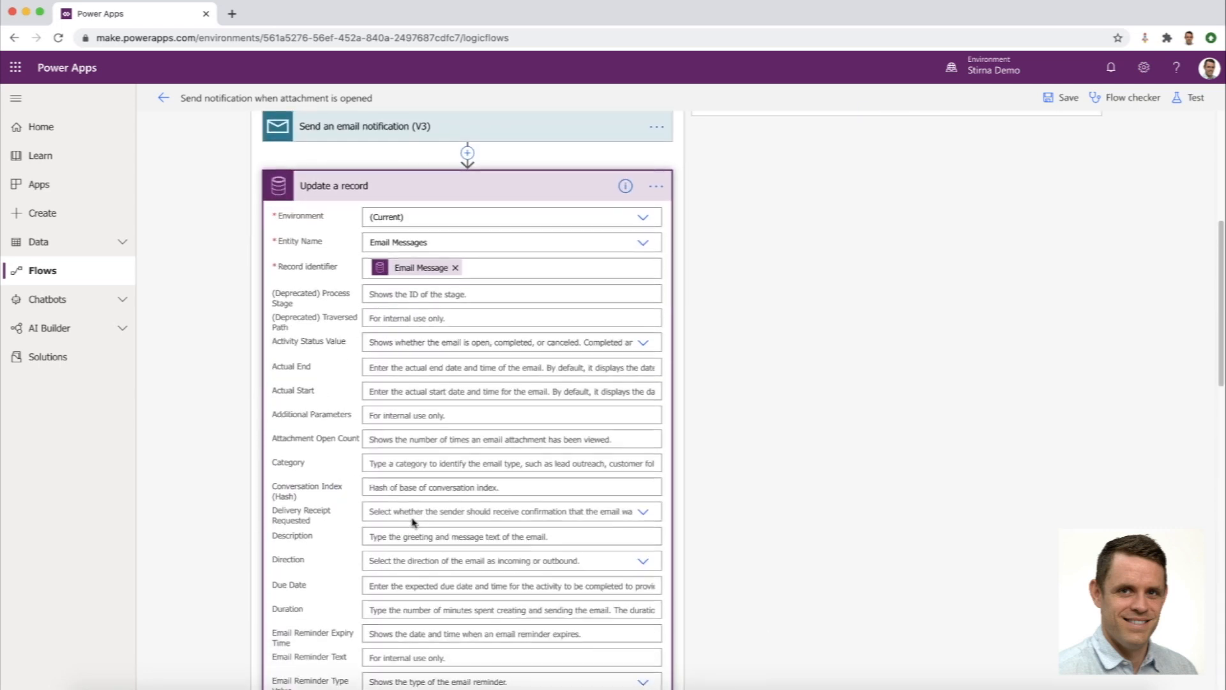
pyautogui.scroll(-2, 412, 522)
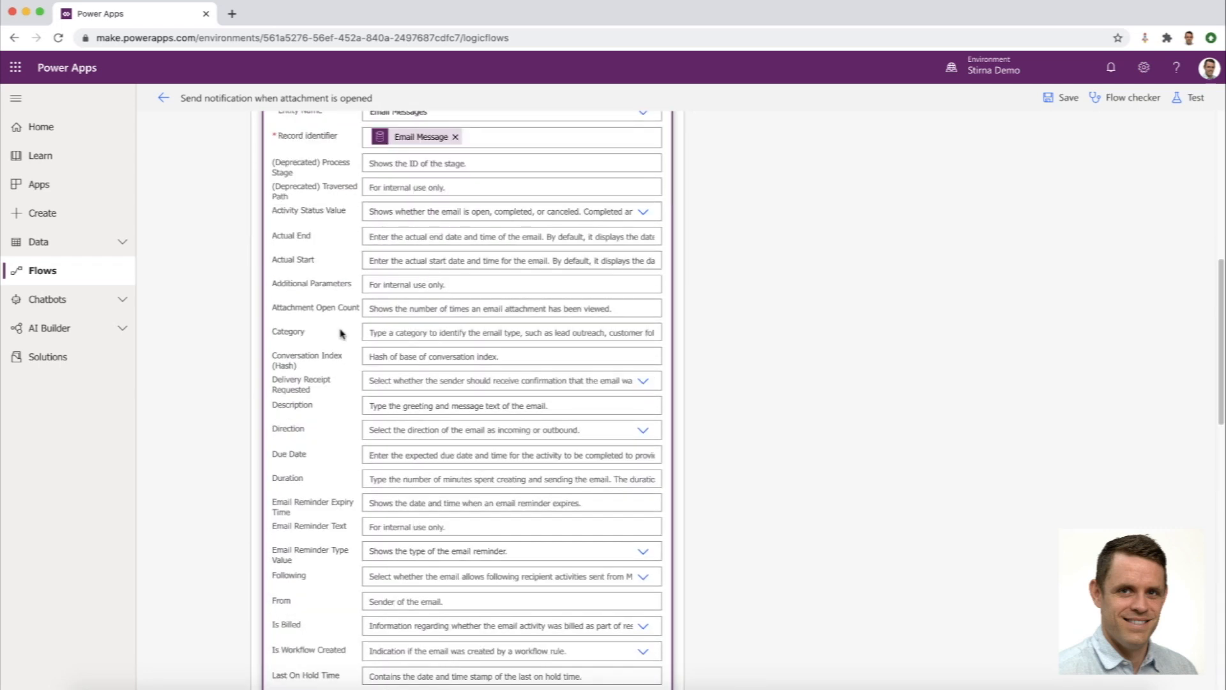
pyautogui.click(398, 332)
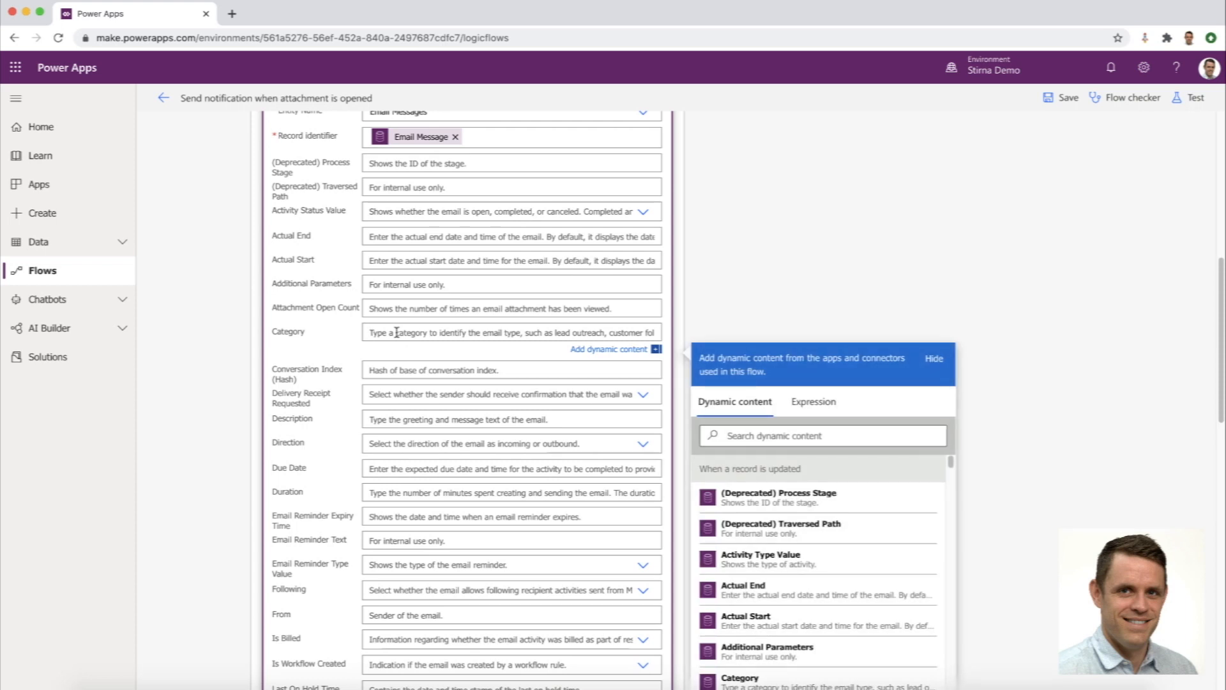
pyautogui.write('Notification sent')
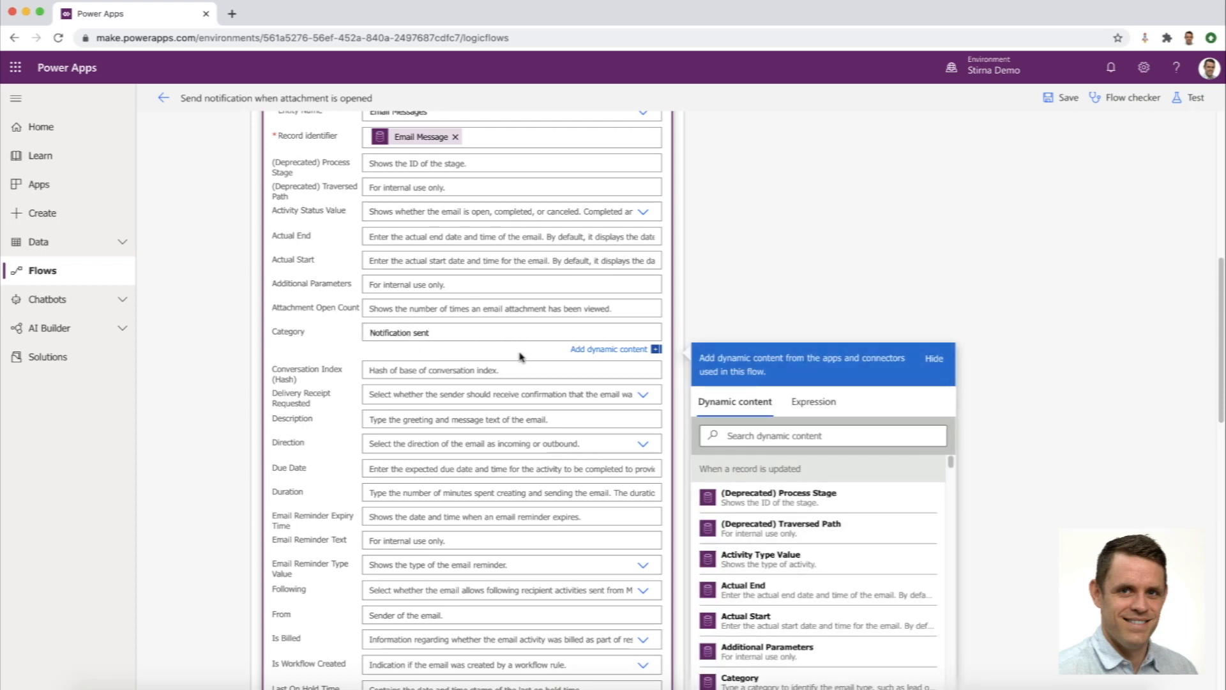
pyautogui.scroll(-2, 492, 348)
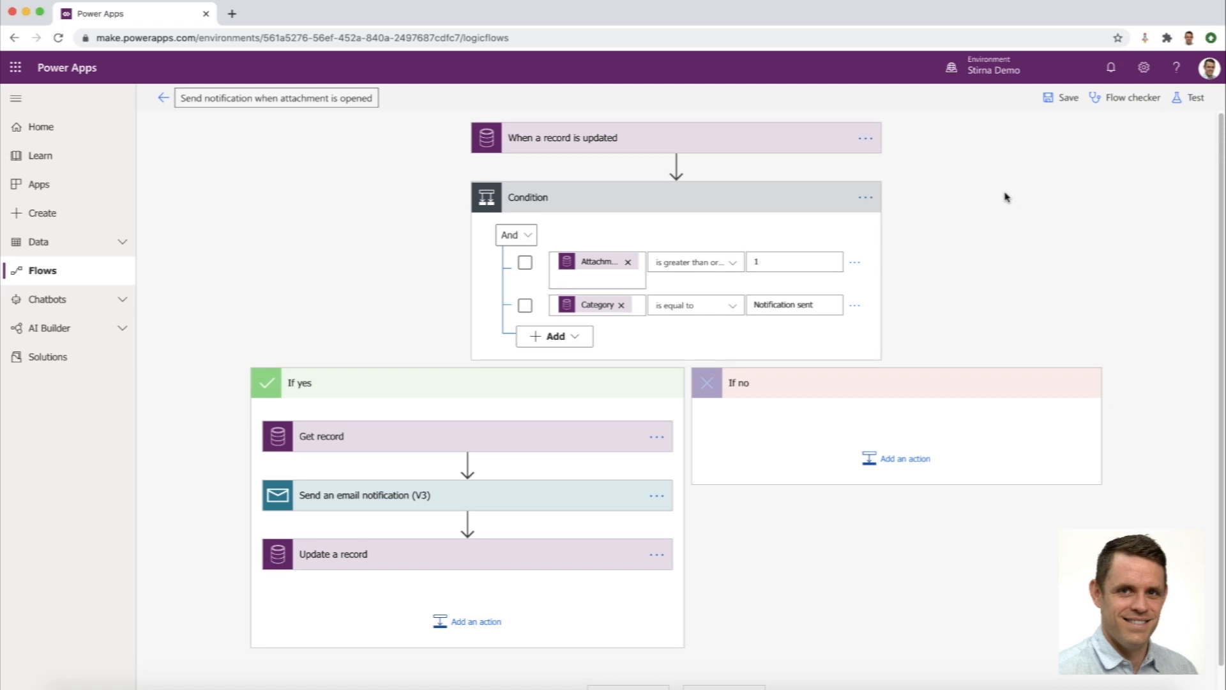
# Save and test the flow with the option to perform the trigger action manually.
pyautogui.click(1196, 101)
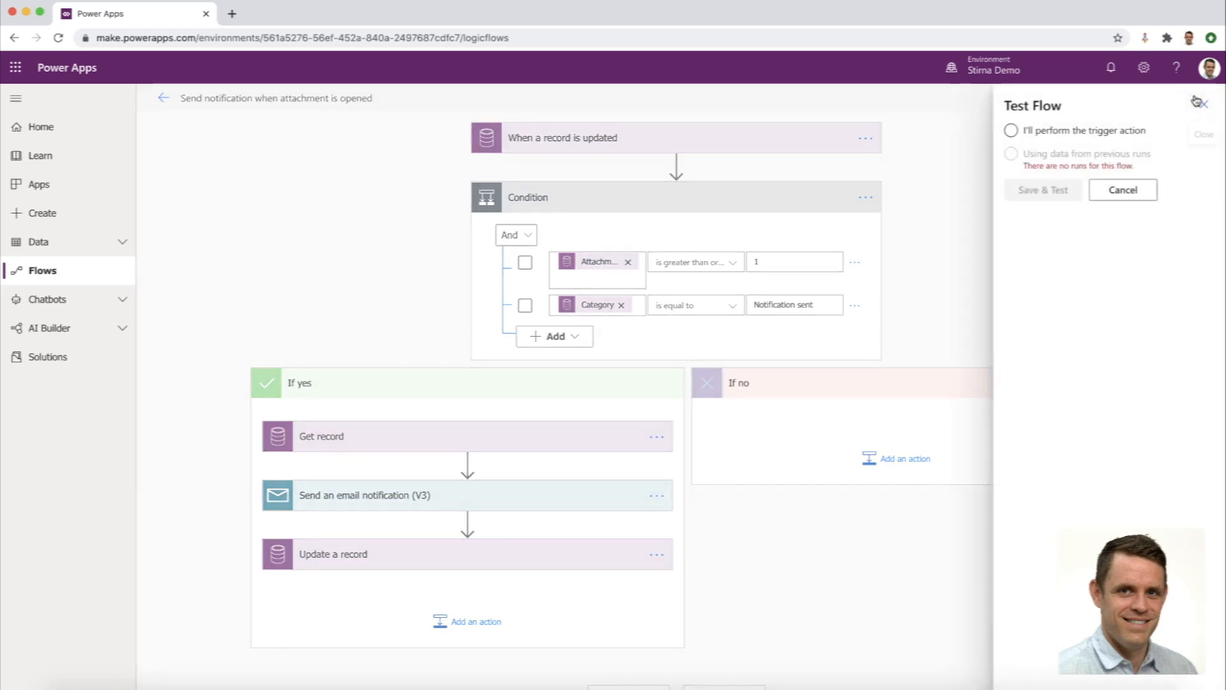
pyautogui.click(1012, 131)
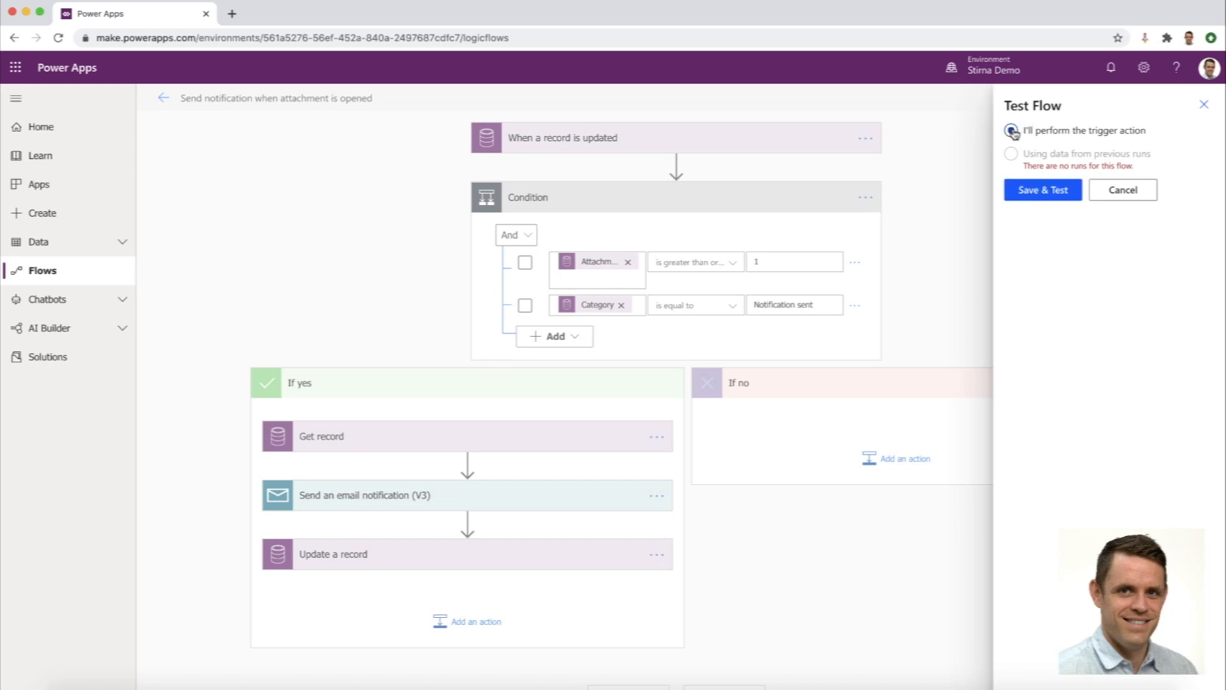
pyautogui.click(1043, 191)
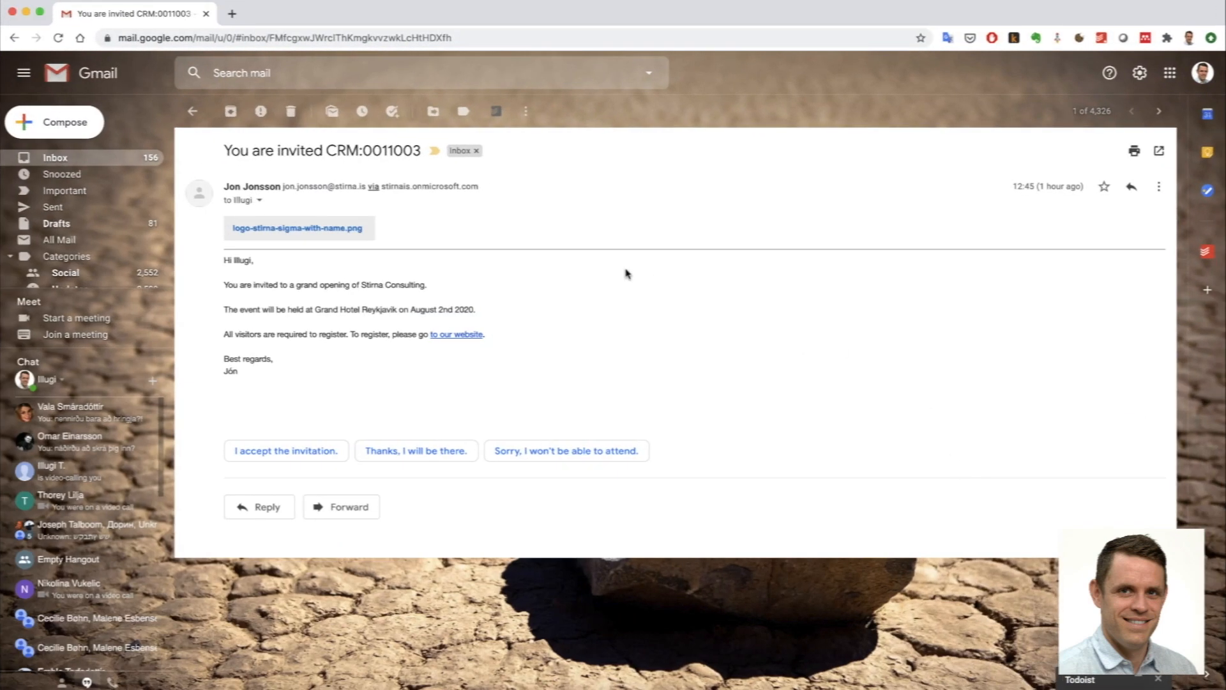
# Open the attachment logo-stirna-sigma-with-name.png from the invitation email in Gmail, close it, and minimize the Gmail window.
pyautogui.click(287, 228)
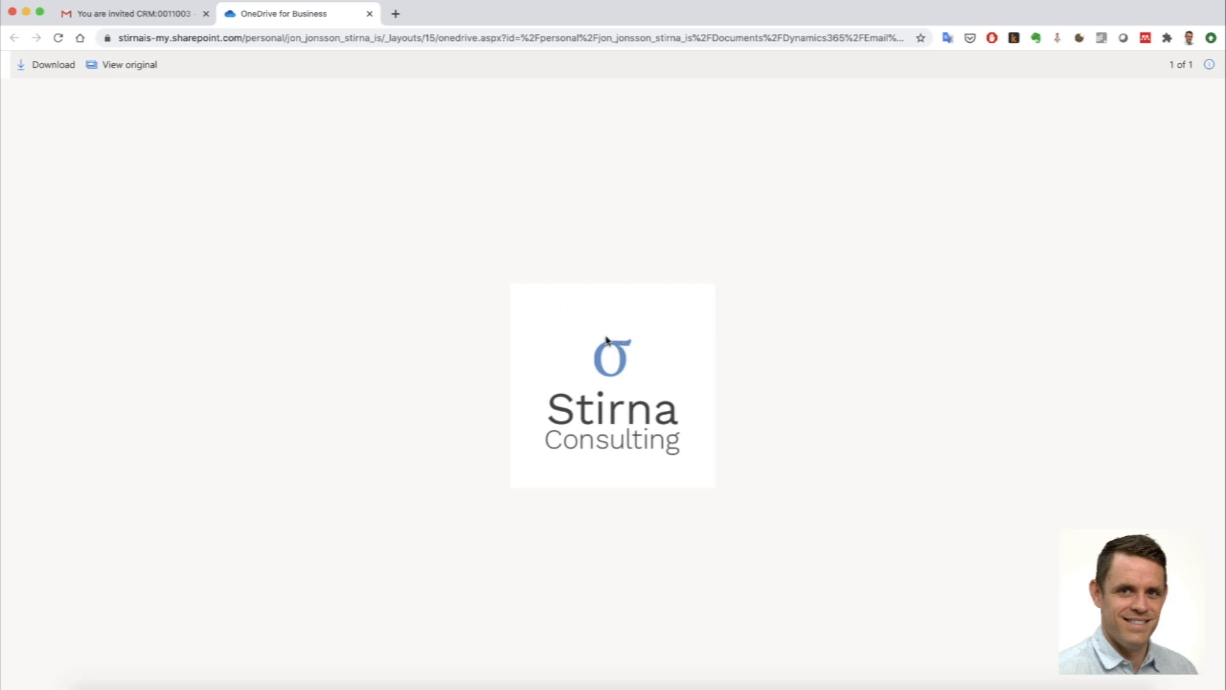
pyautogui.click(370, 13)
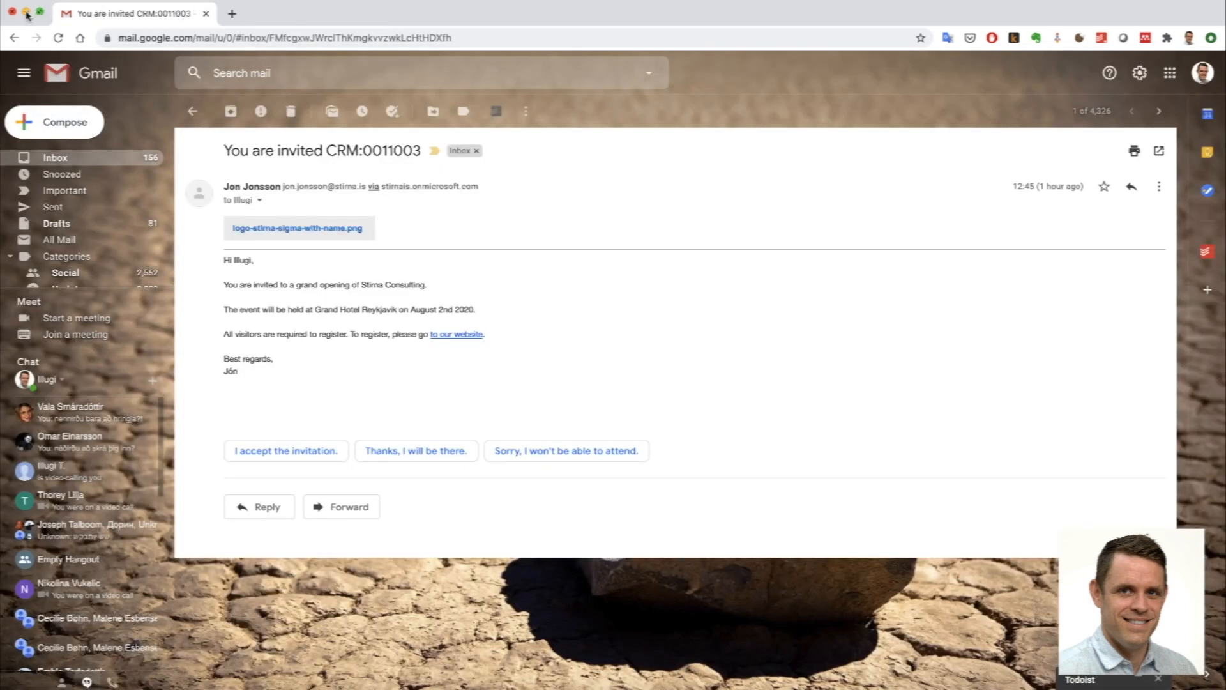
pyautogui.click(27, 14)
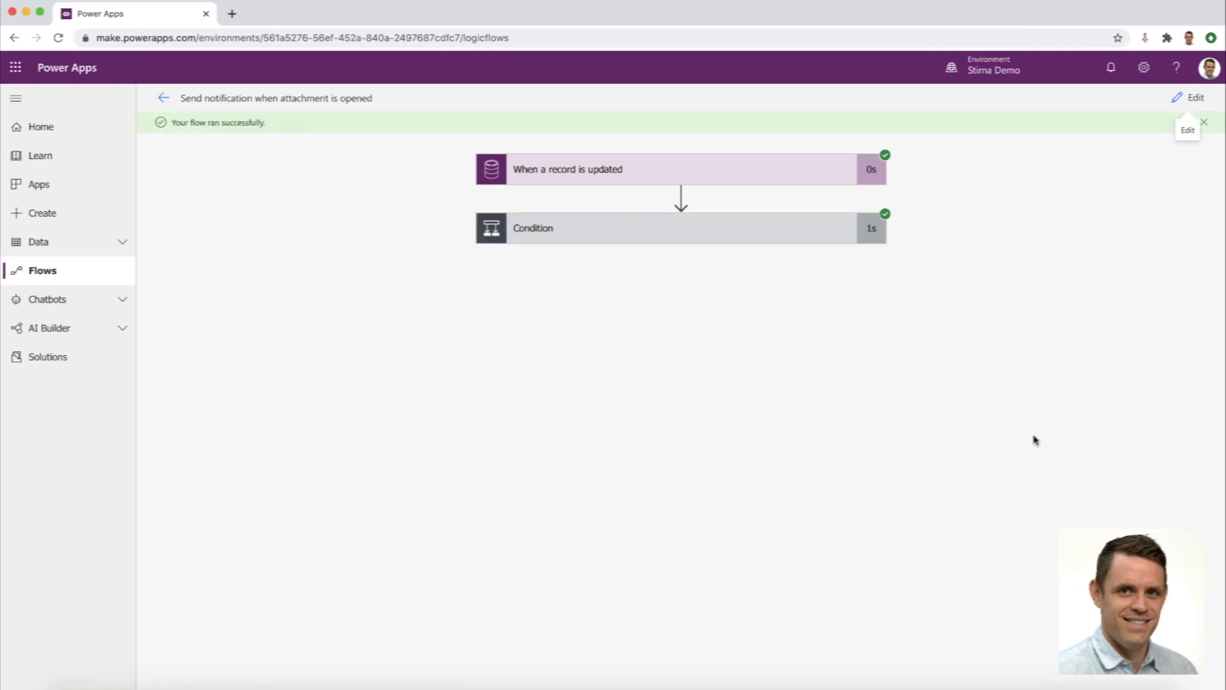
# Expand the Condition in the flow's run results to review its branches, and switch to the Outlook inbox.
pyautogui.click(729, 242)
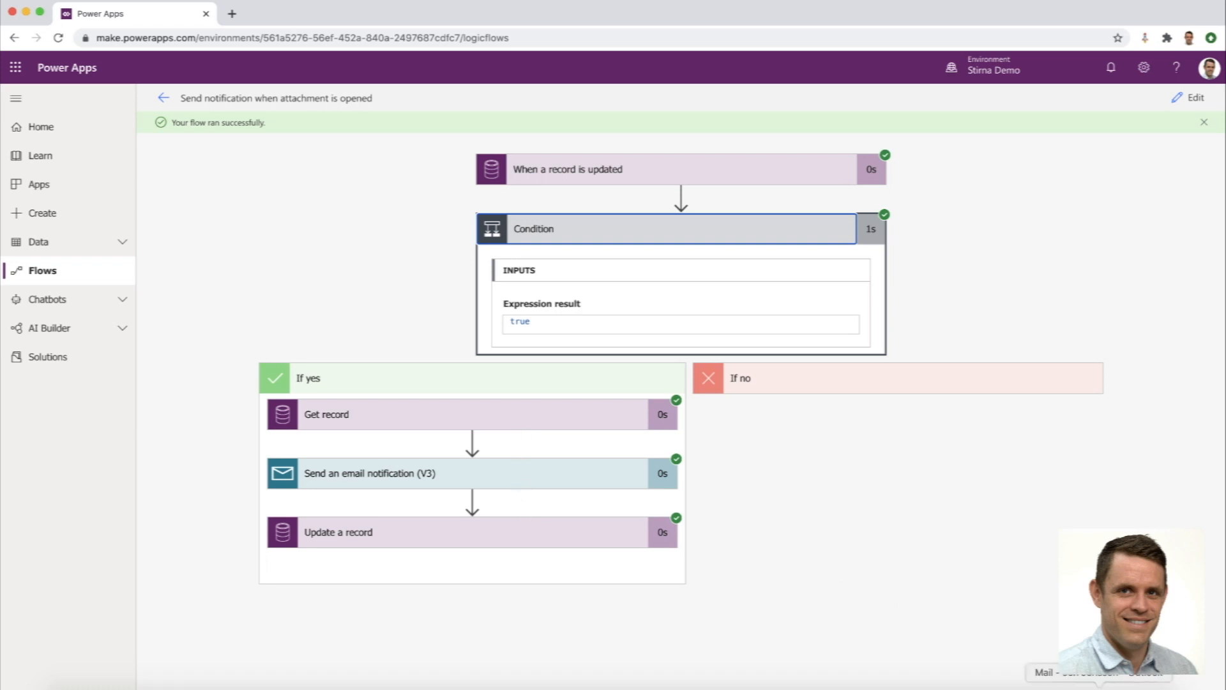
pyautogui.click(1099, 685)
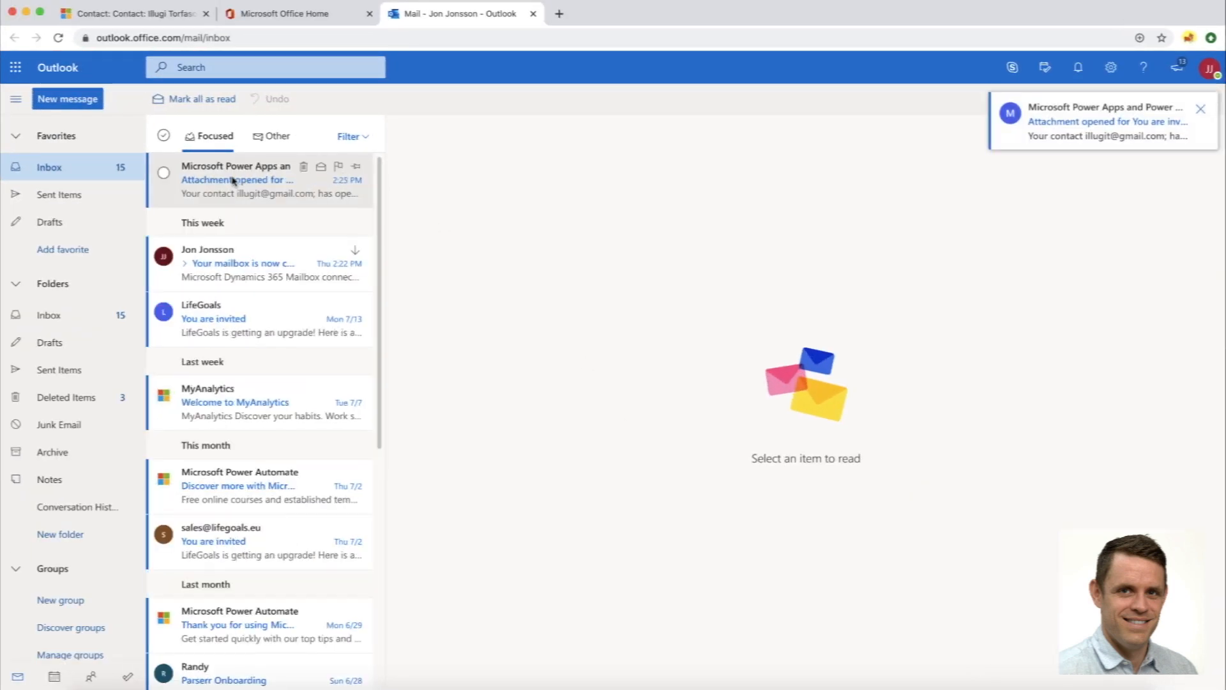
# Open the "Attachment opened for You are invited" notification email in Outlook to read it, and minimize the Outlook window.
pyautogui.click(223, 182)
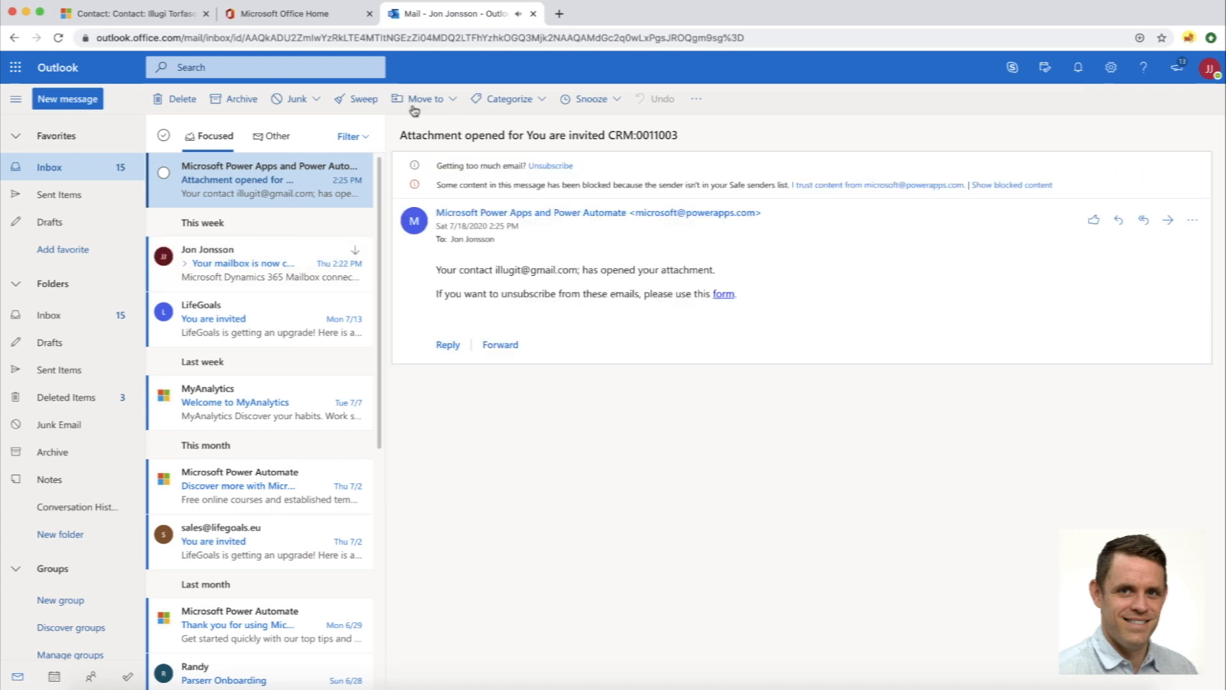
pyautogui.click(26, 13)
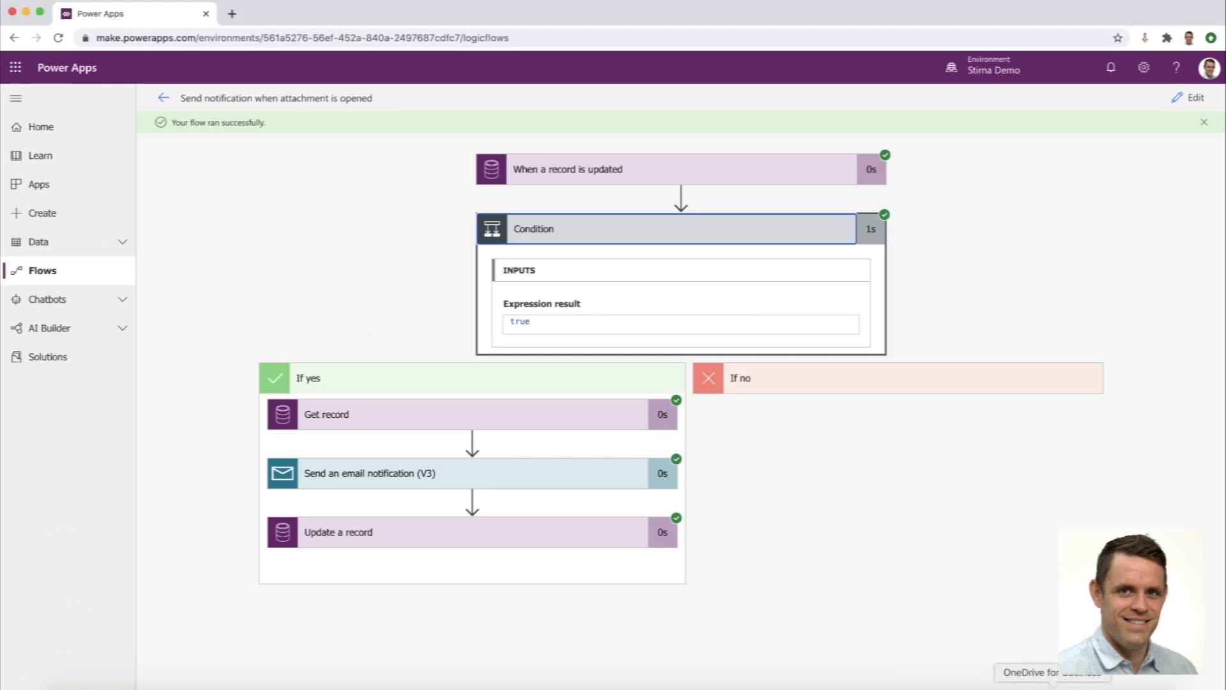
# Restore the Gmail window, close the opened attachment, reopen logo-stirna-sigma-with-name.png from the invitation email, and minimize the window.
pyautogui.click(1058, 688)
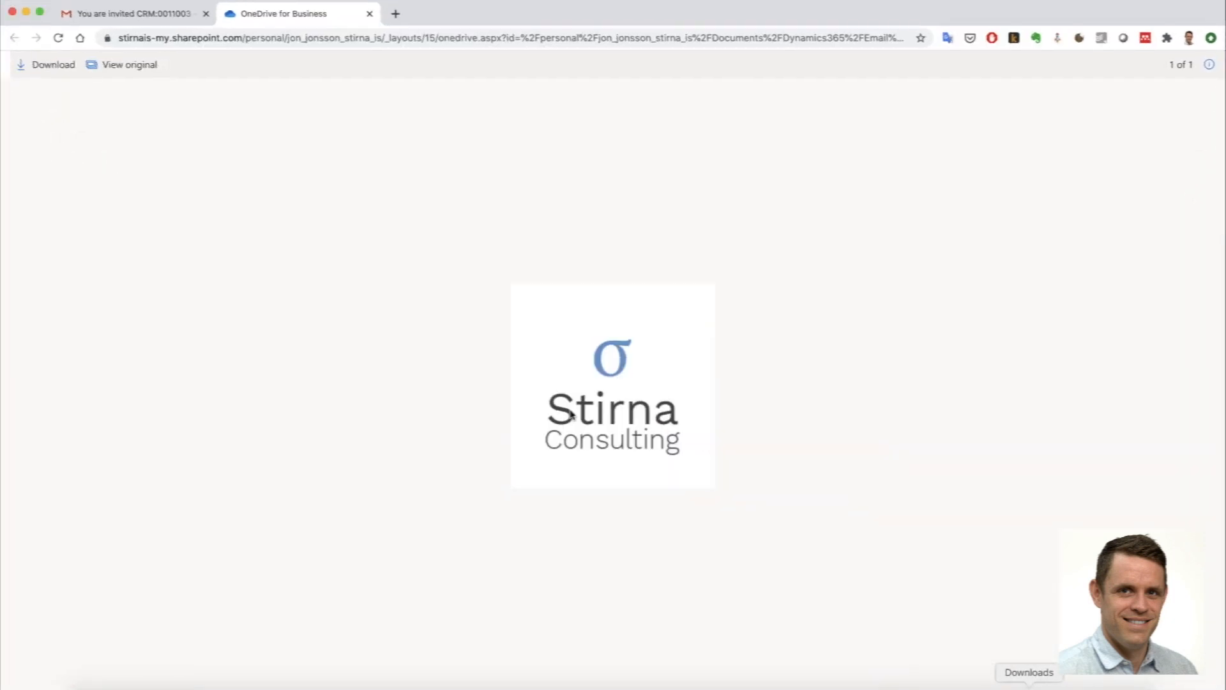
pyautogui.click(369, 14)
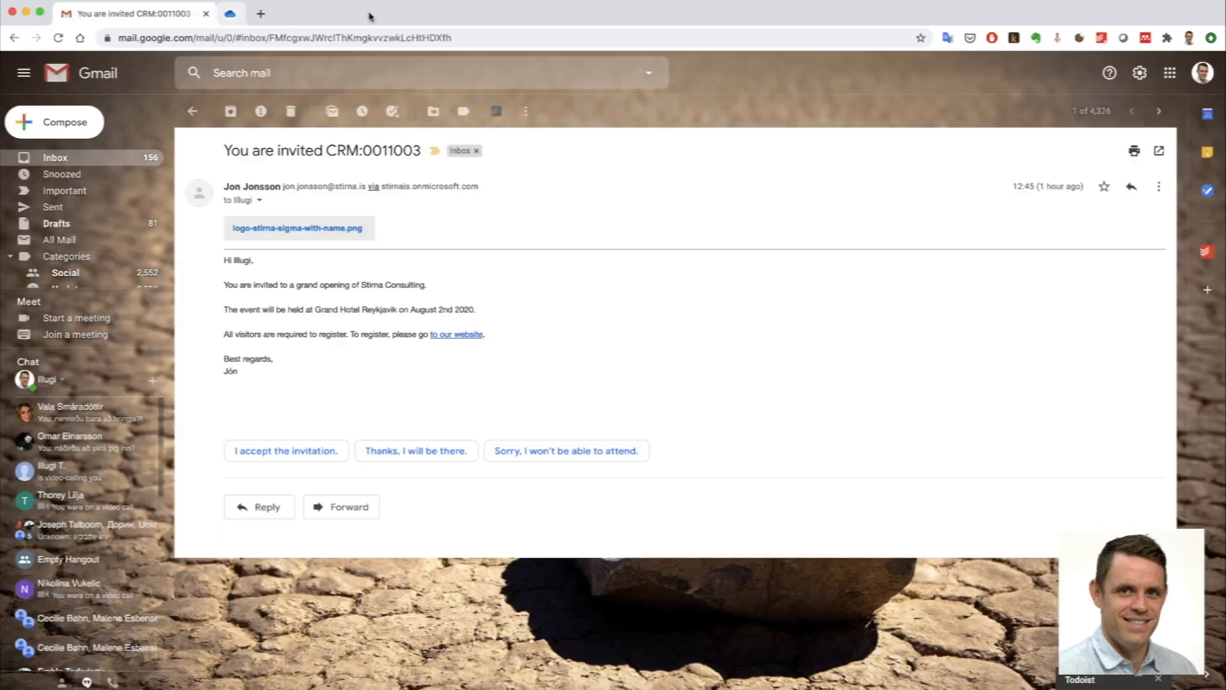
pyautogui.click(317, 235)
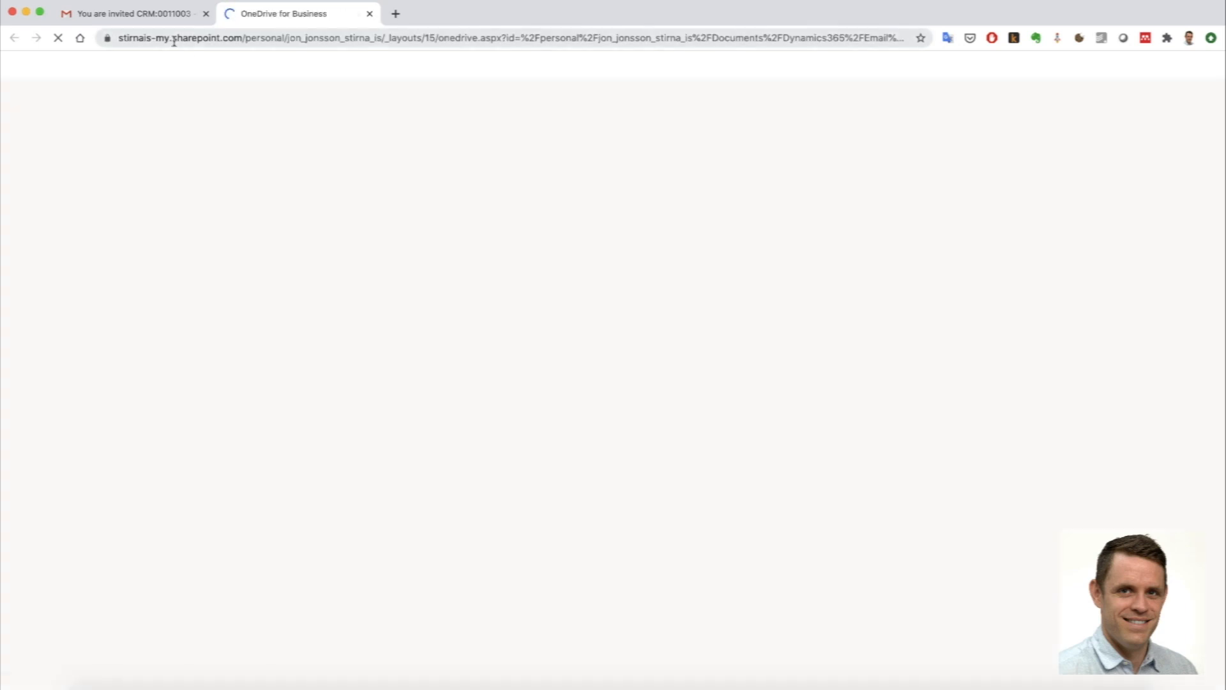
pyautogui.click(26, 12)
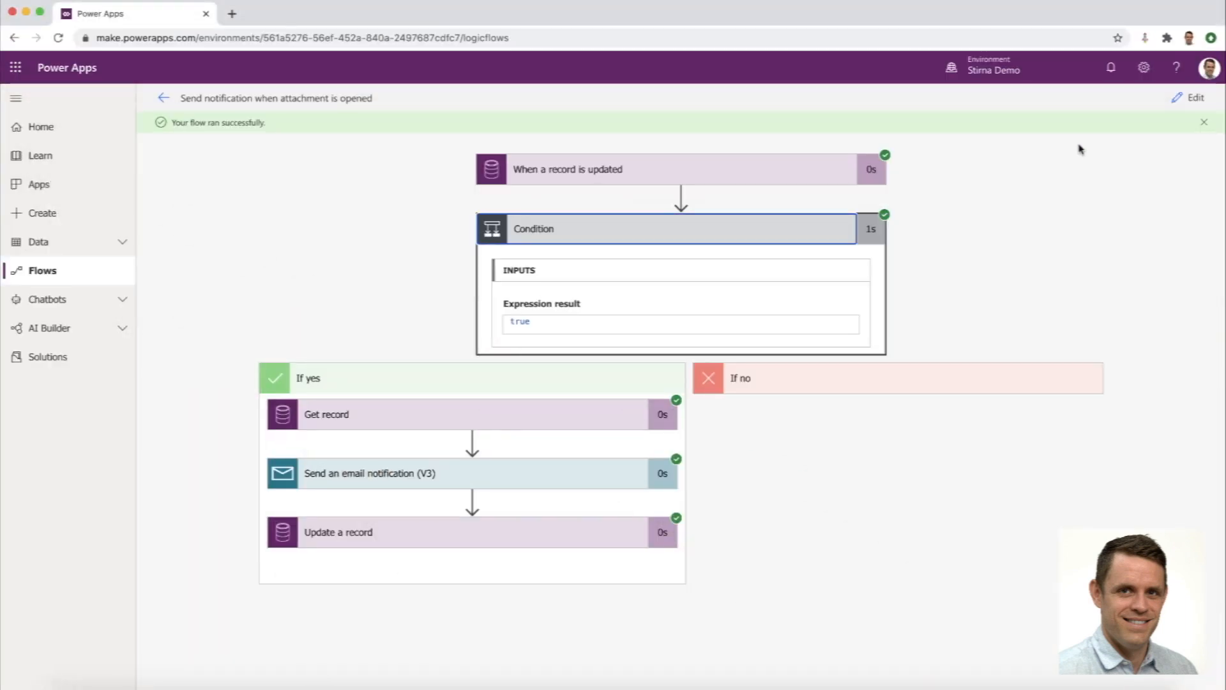
# Open the latest run of "Send notification when attachment is opened" from its run history and expand the Condition to review its result.
pyautogui.click(164, 98)
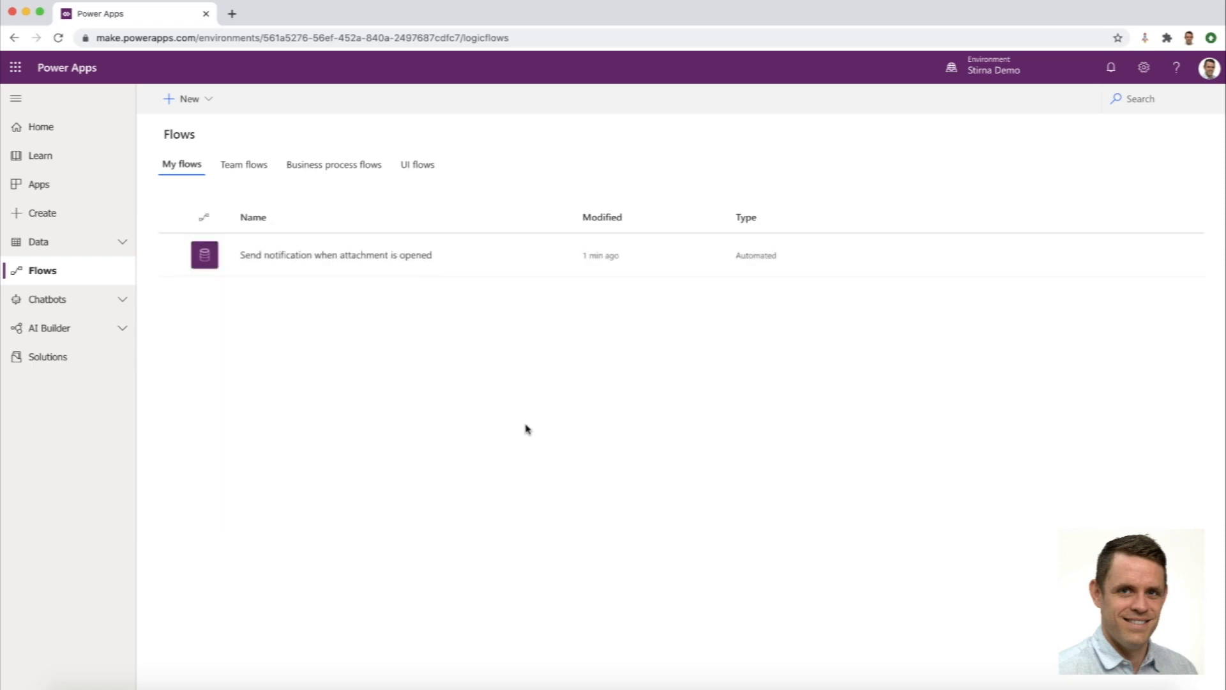
pyautogui.click(360, 256)
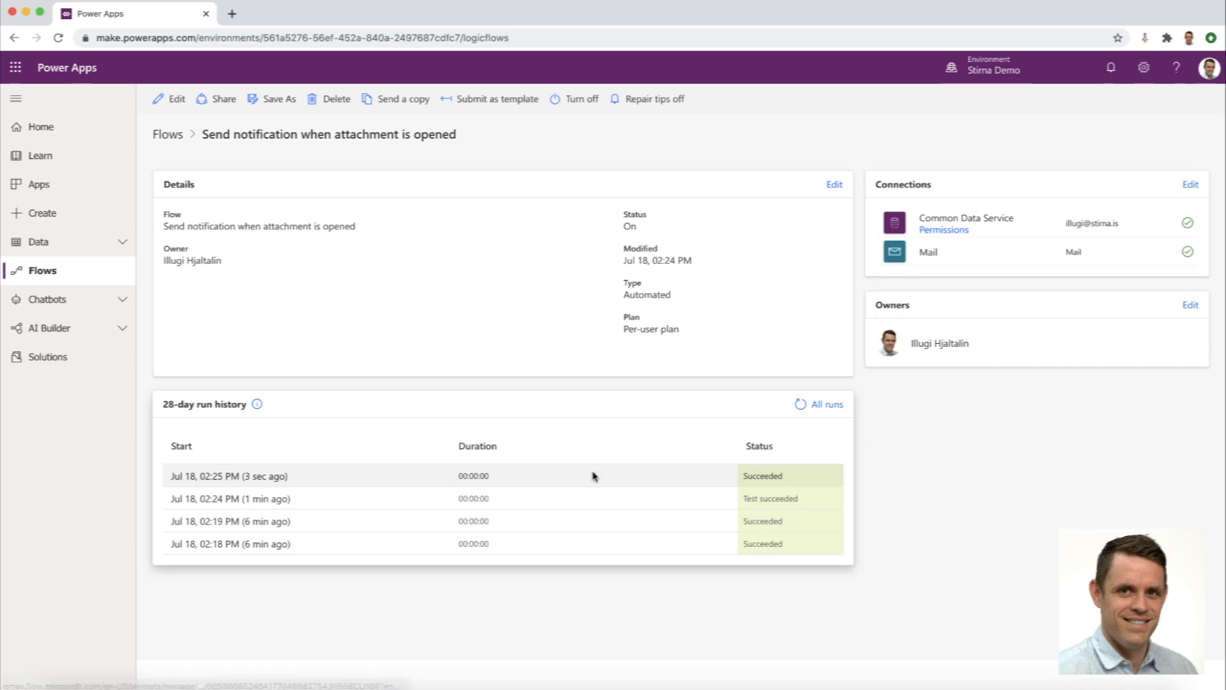
pyautogui.click(255, 479)
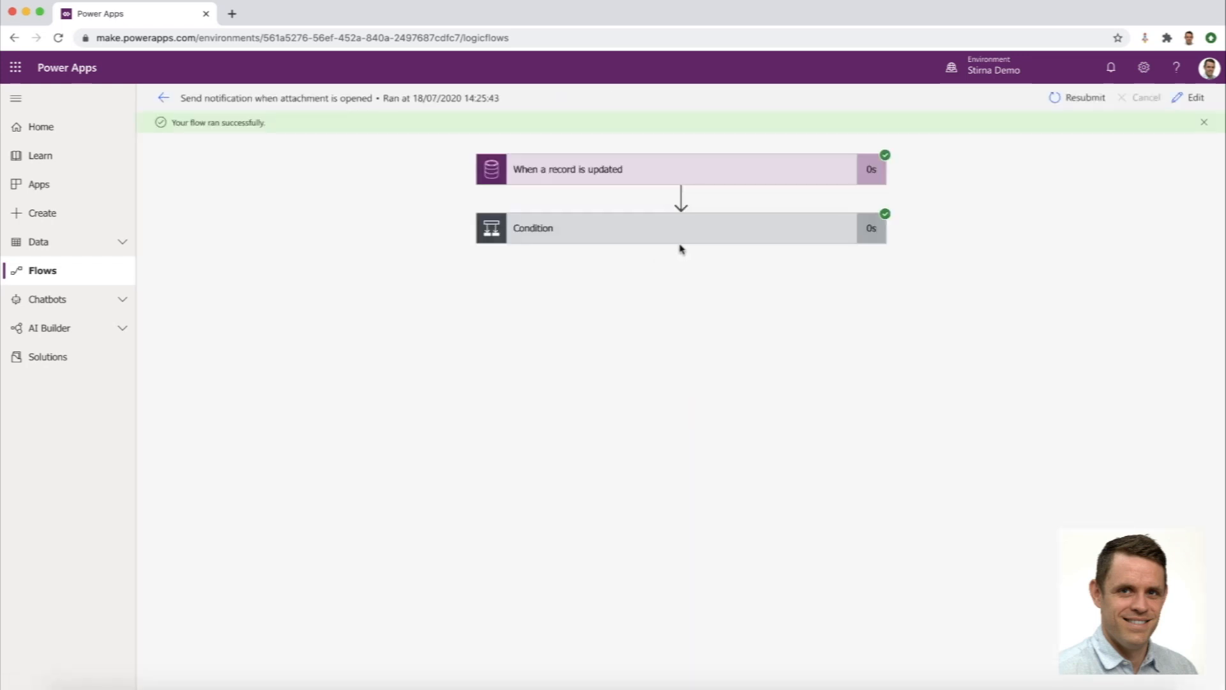
pyautogui.click(688, 229)
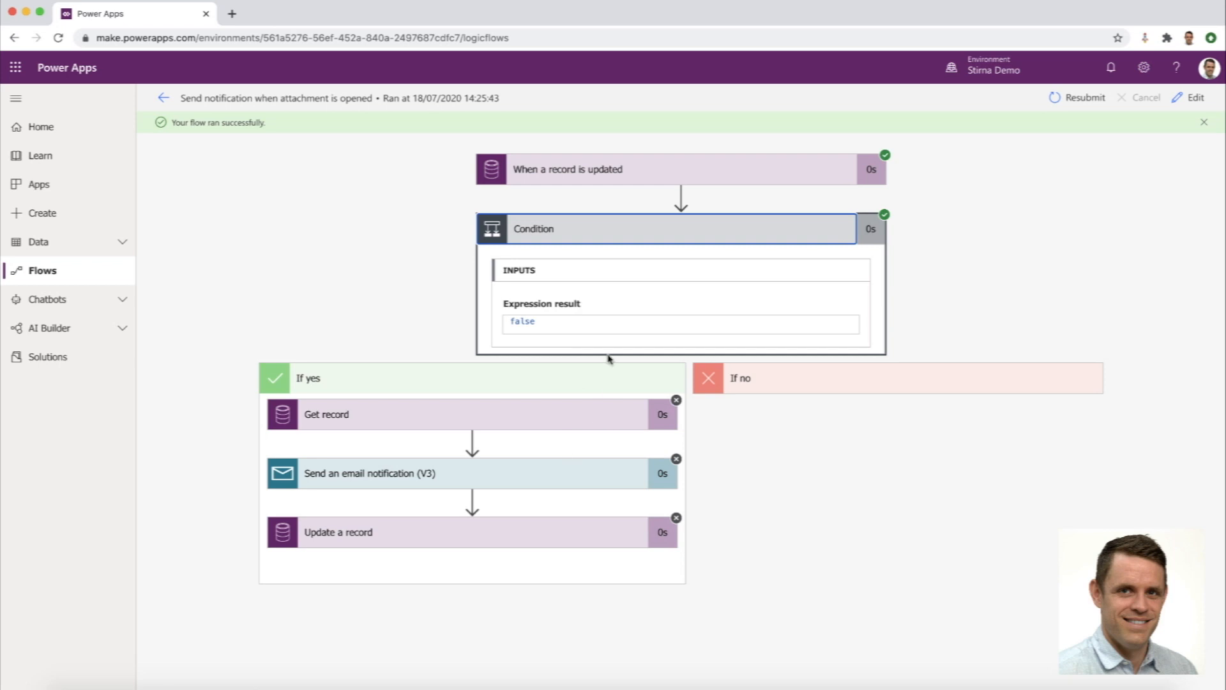
# Examine the category value in the output body of the "When a record is updated" trigger, and collapse the trigger details.
pyautogui.click(650, 171)
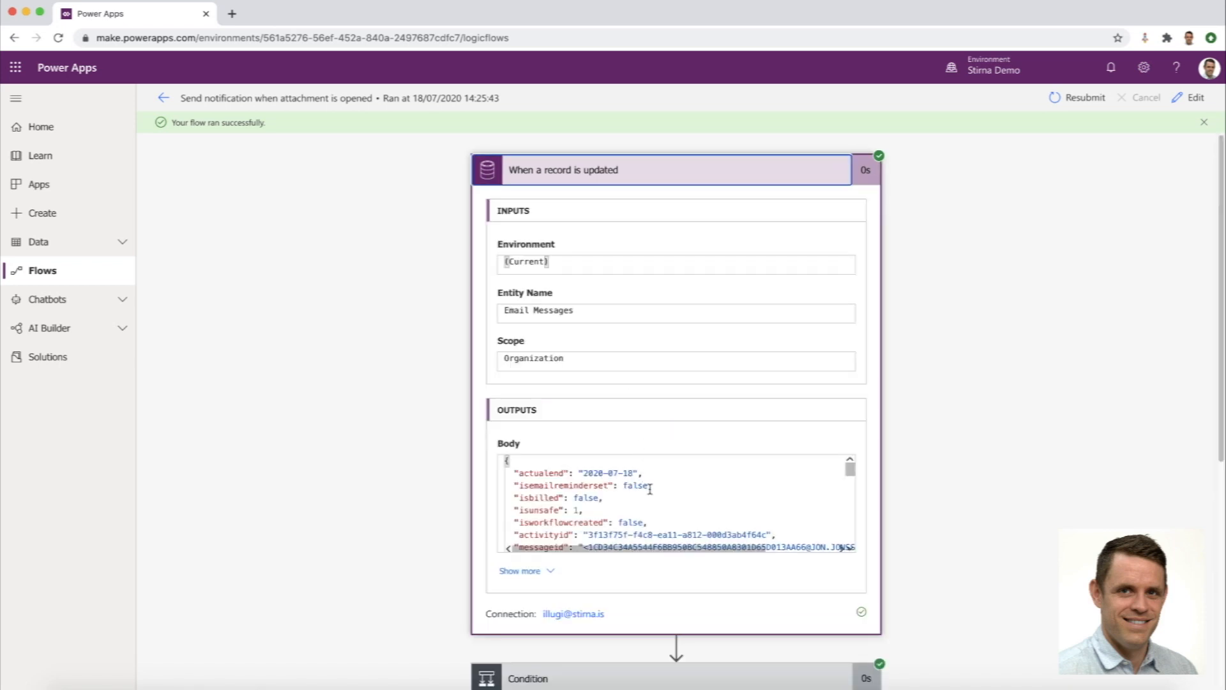
pyautogui.scroll(-5, 644, 511)
pyautogui.scroll(-4, 644, 521)
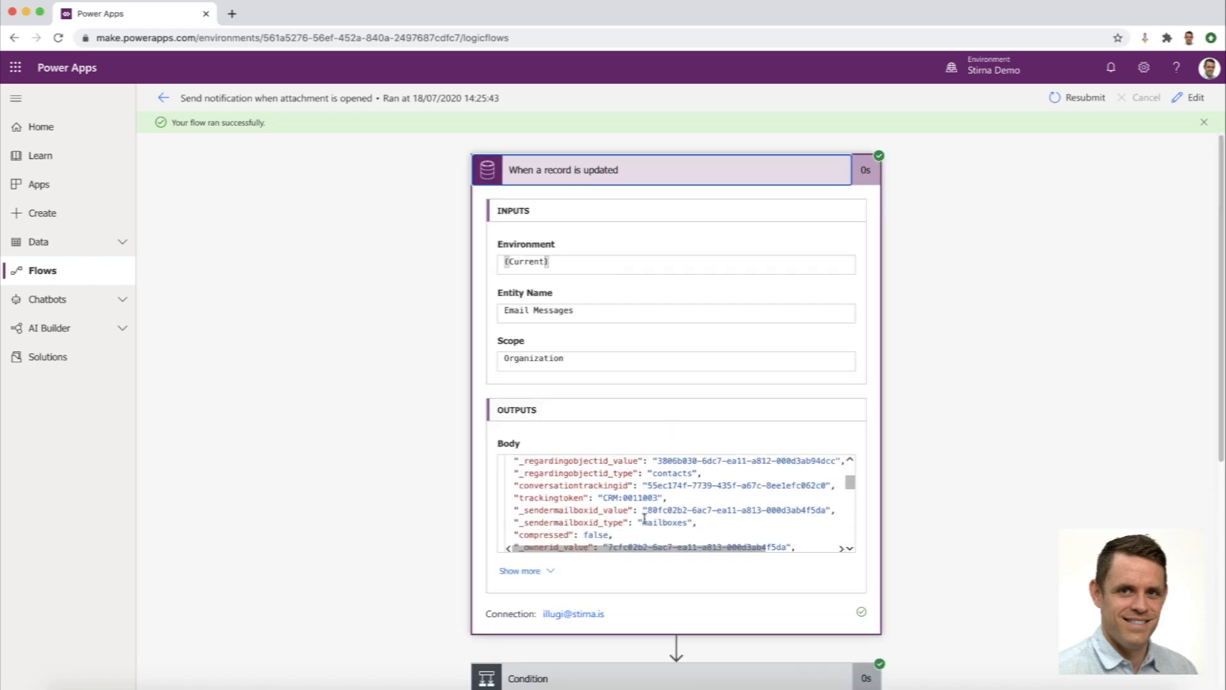
pyautogui.scroll(-5, 644, 517)
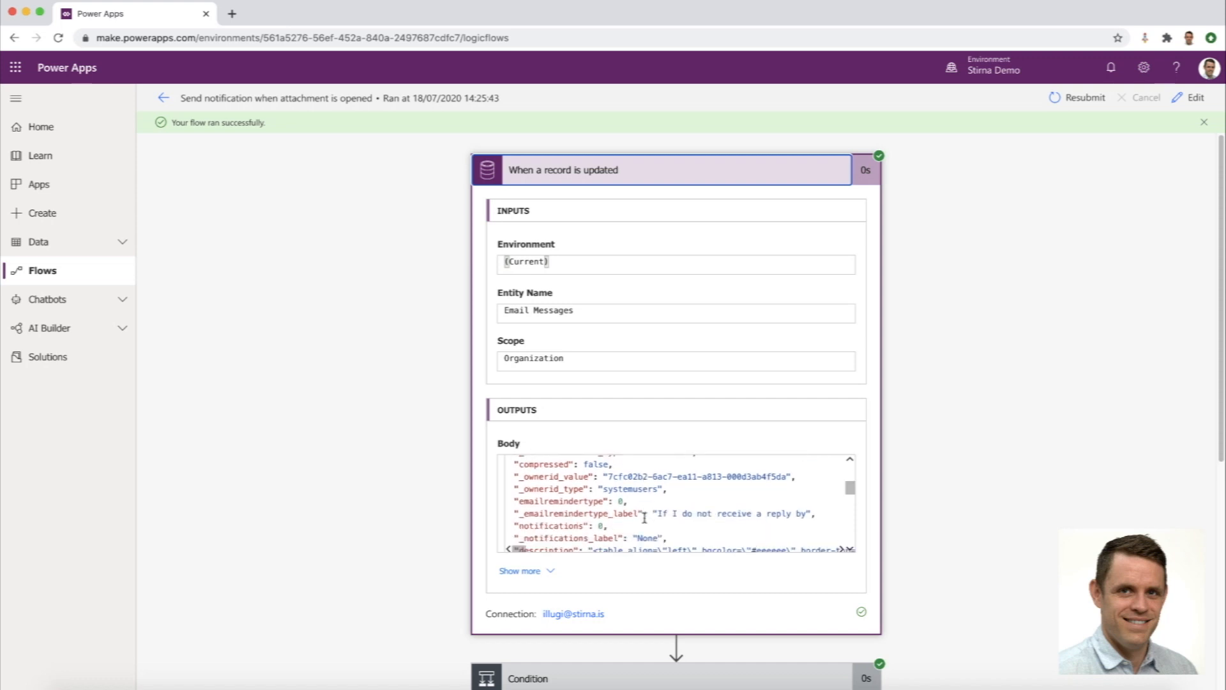
pyautogui.scroll(-2, 644, 516)
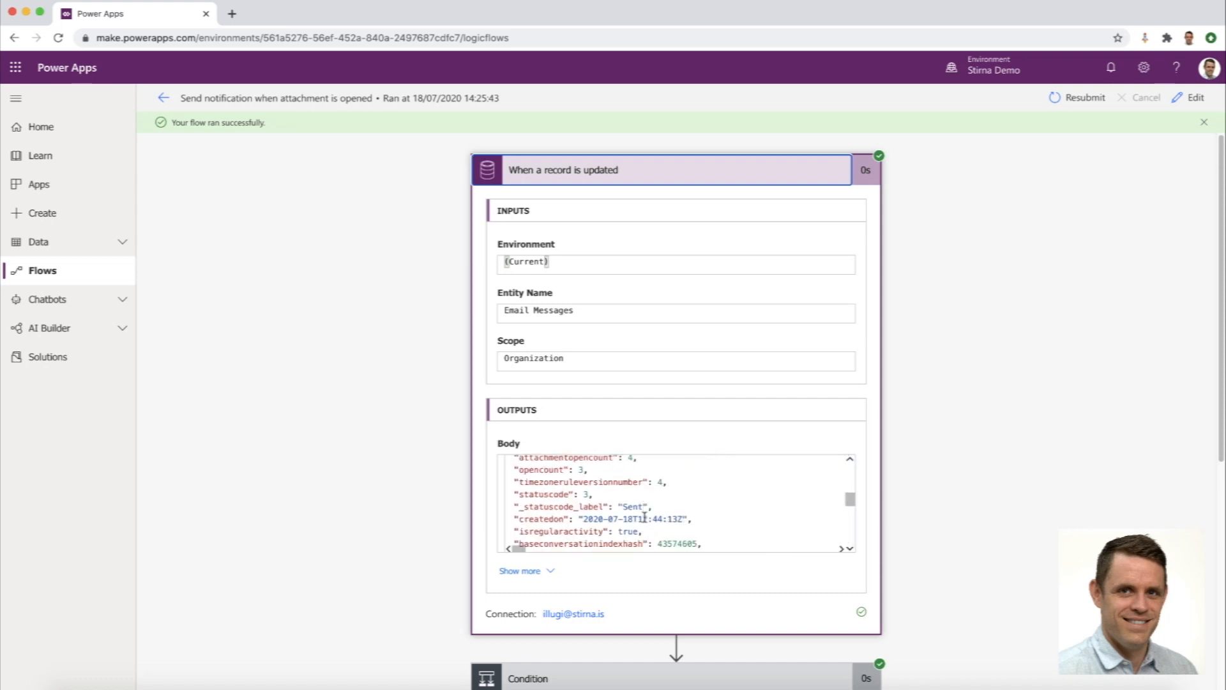
pyautogui.scroll(-3, 644, 516)
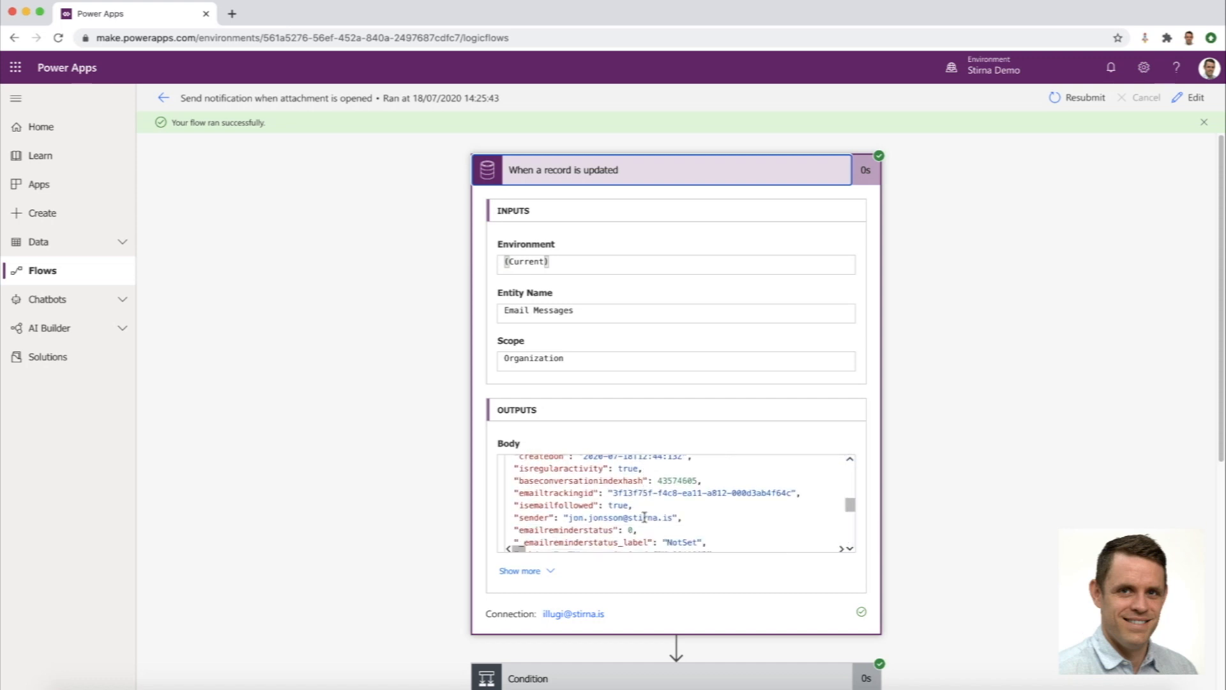
pyautogui.scroll(-3, 645, 516)
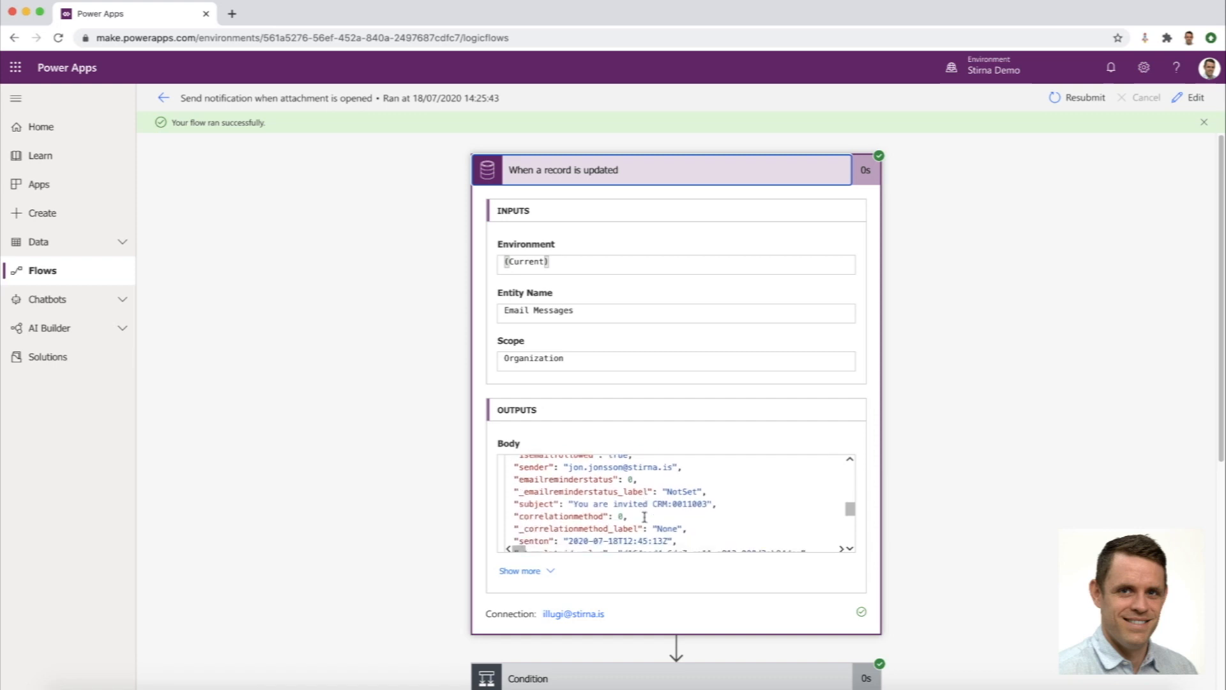
pyautogui.scroll(-3, 644, 516)
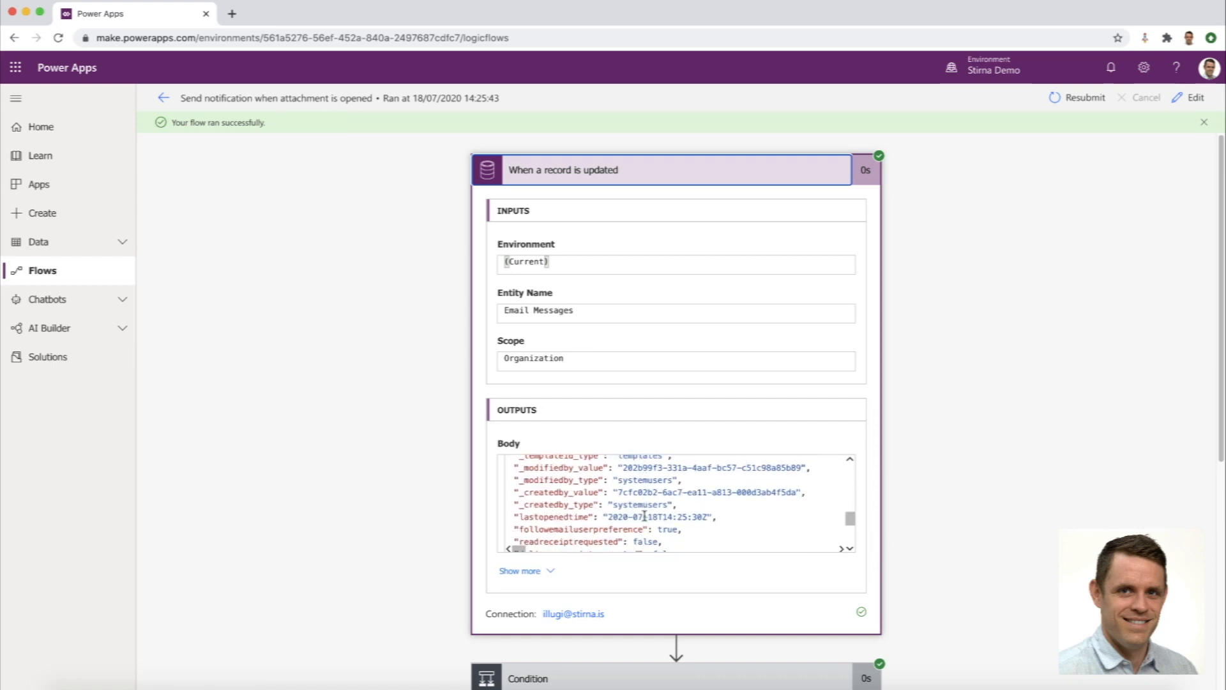
pyautogui.scroll(-5, 645, 516)
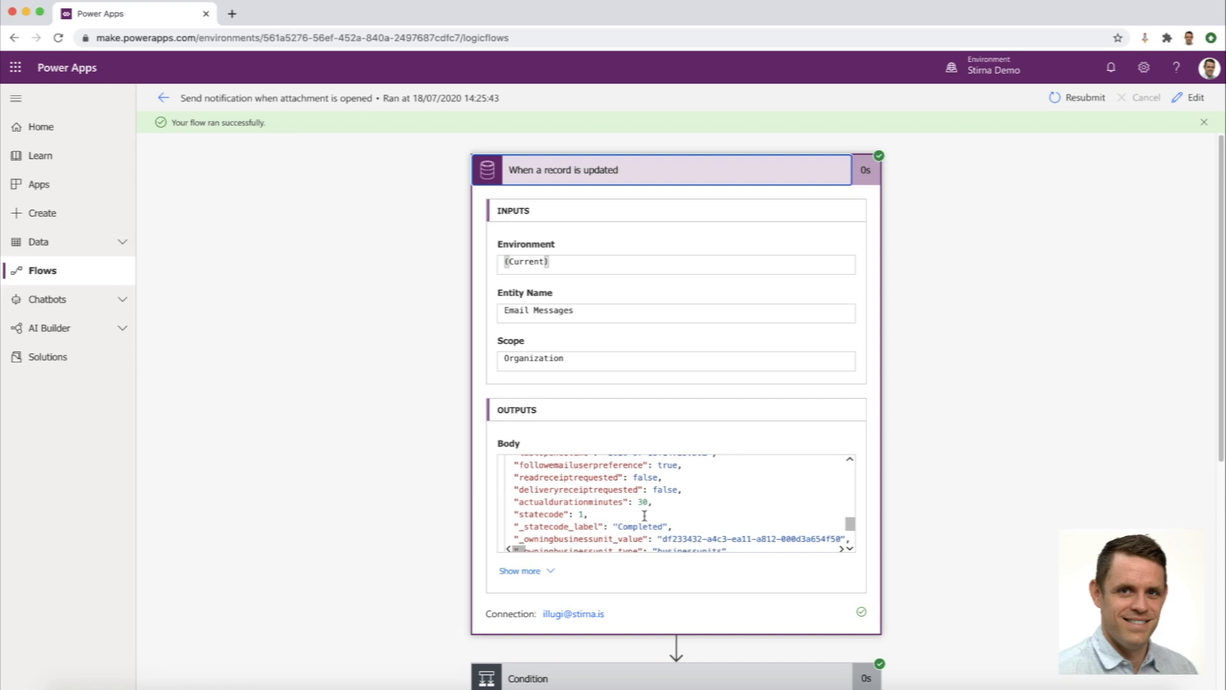
pyautogui.scroll(-3, 645, 516)
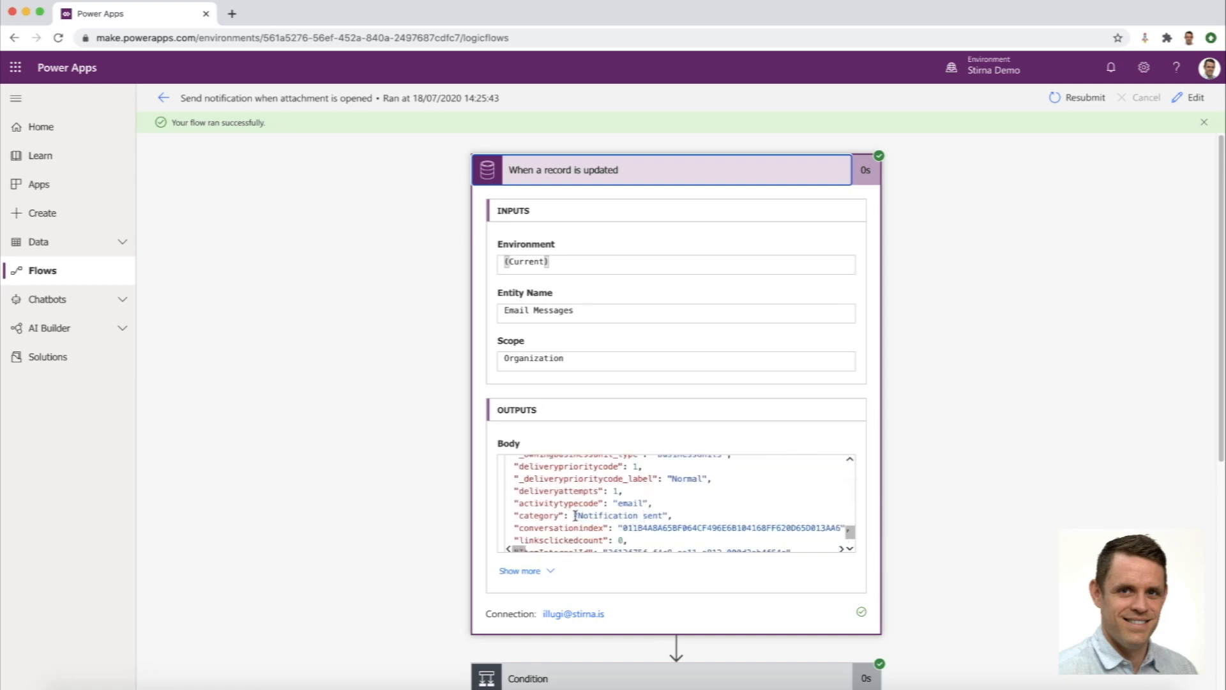
pyautogui.moveTo(575, 515); pyautogui.dragTo(667, 515)
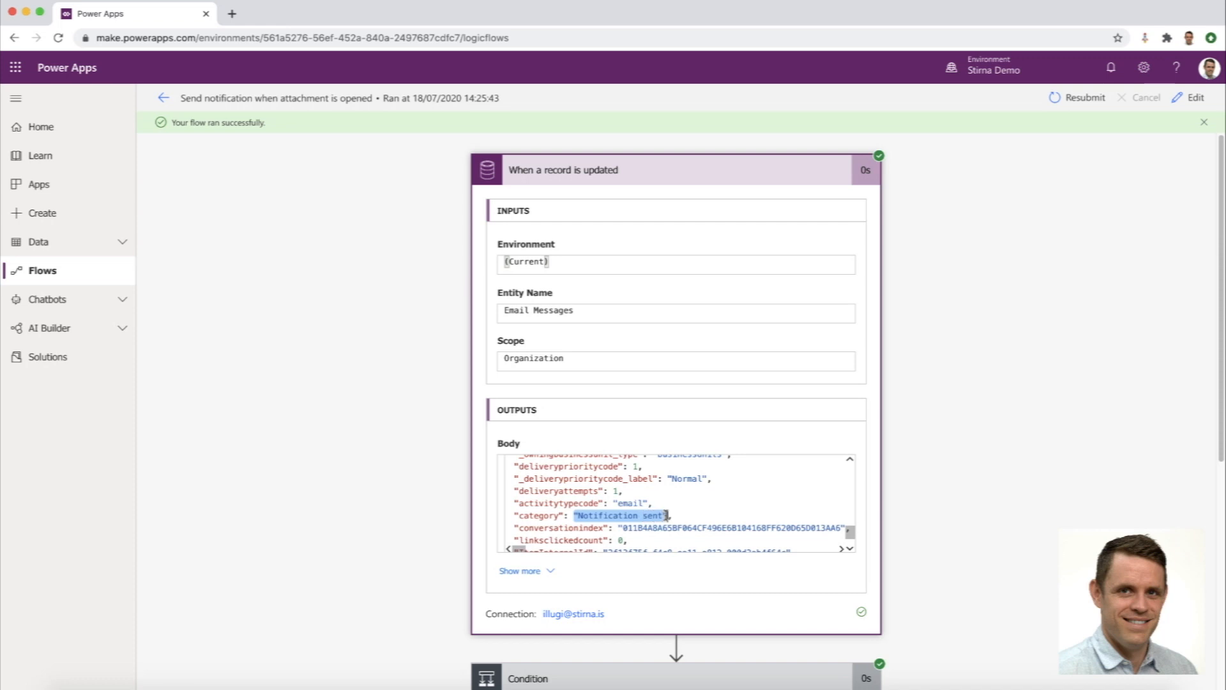
pyautogui.click(767, 174)
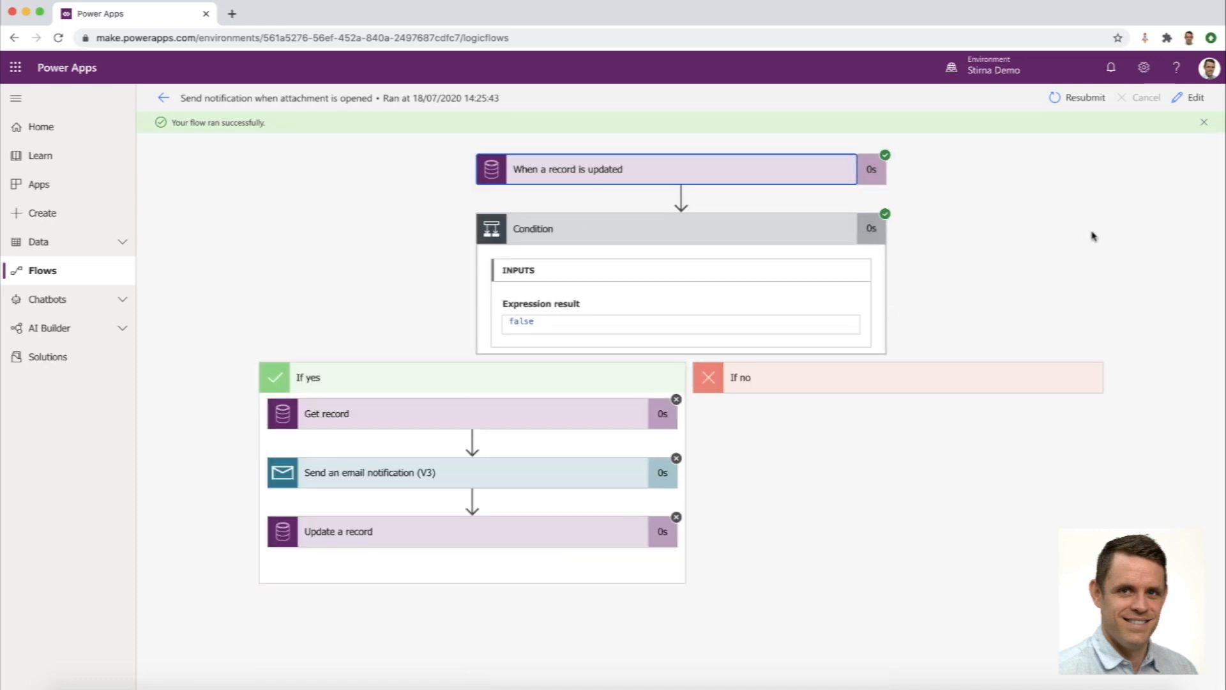